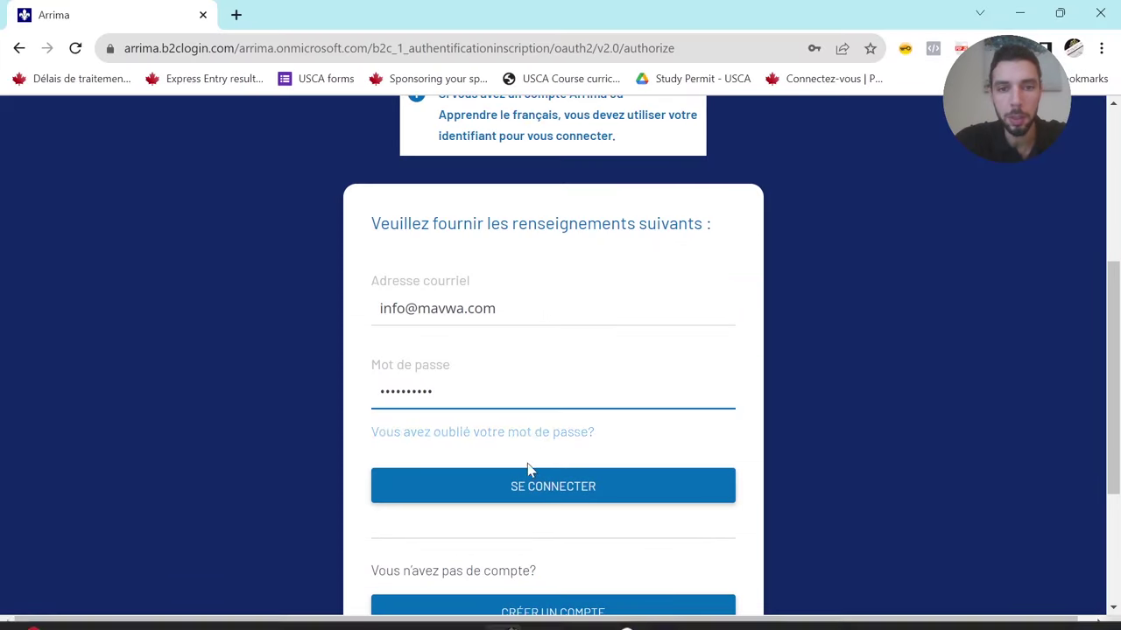
- Sign in to the Arrima account with the account e-mail and password
left_click(527, 479)
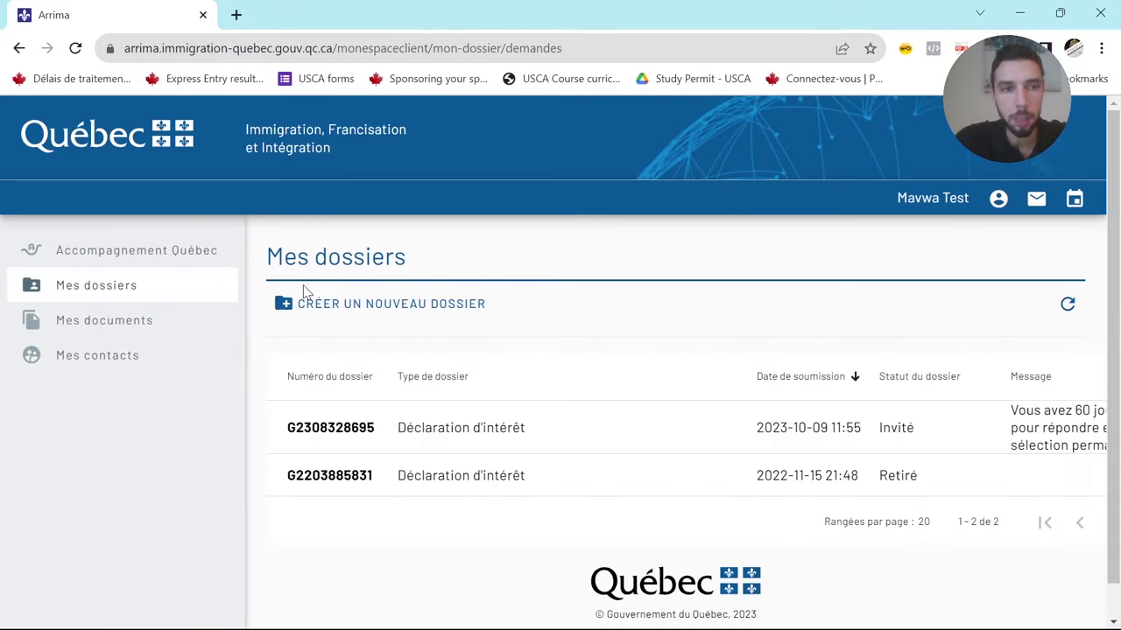
- Review the Invité Déclaration d'intérêt file's 60-day deadline and open its Consulter mon récapitulatif summary
left_click_drag(396, 427, 534, 435)
middle_click(604, 518)
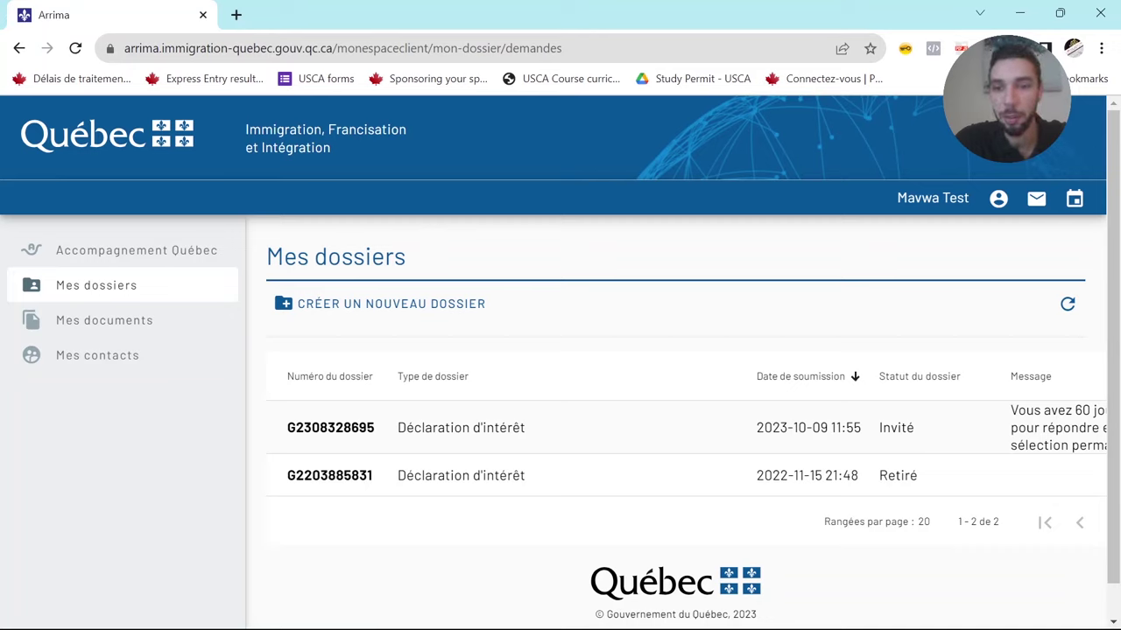
double_click(895, 427)
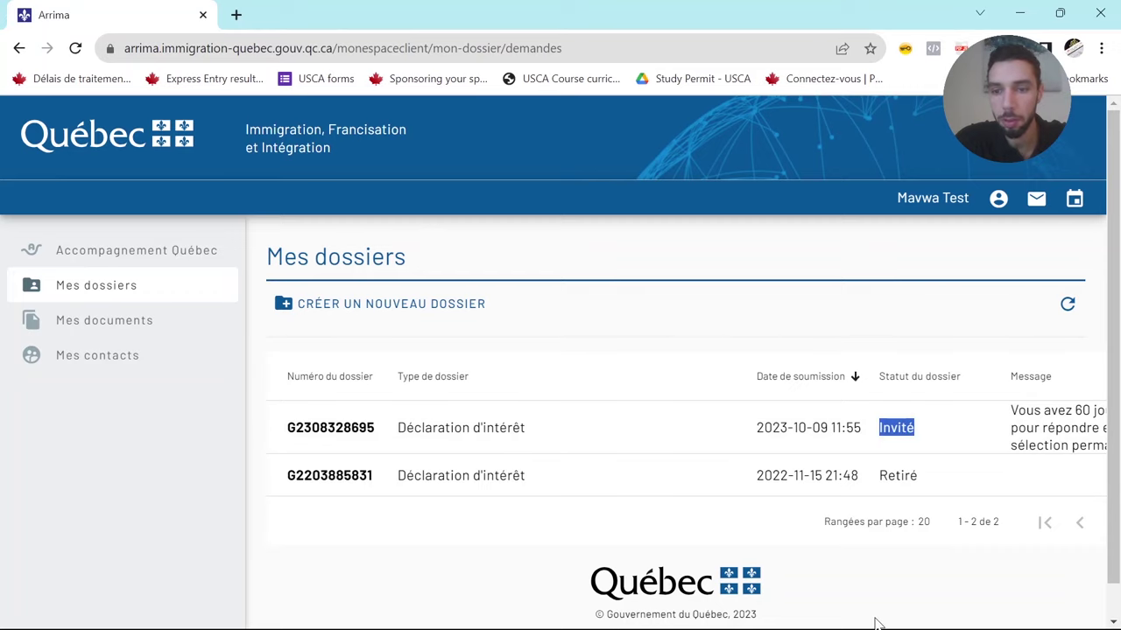
left_click_drag(958, 342, 1118, 335)
left_click_drag(756, 409, 926, 451)
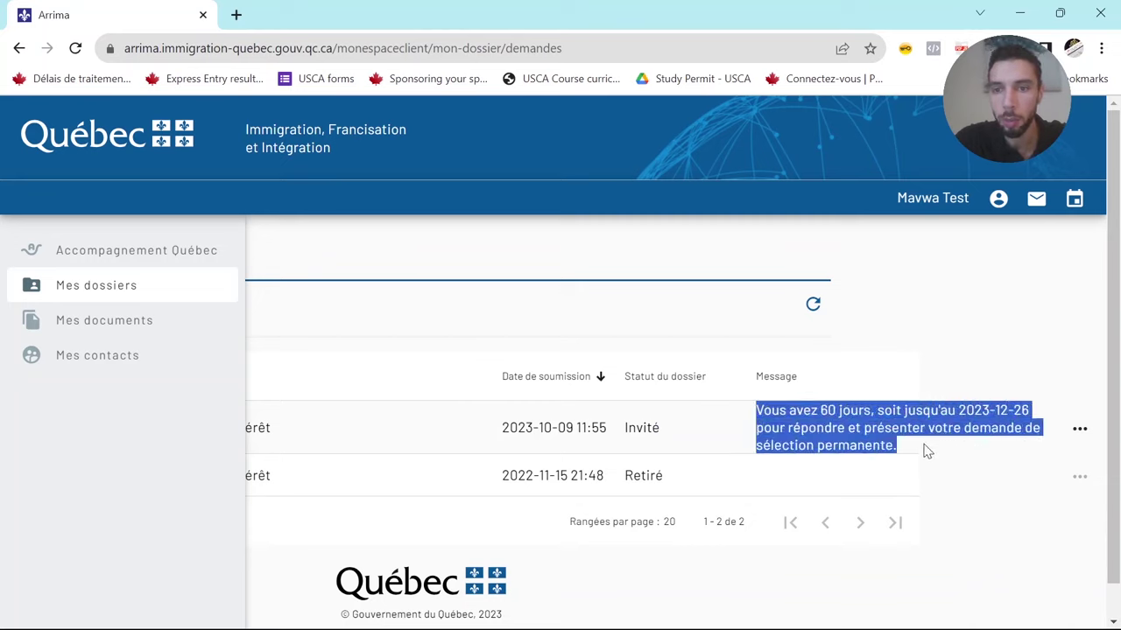
left_click(1080, 428)
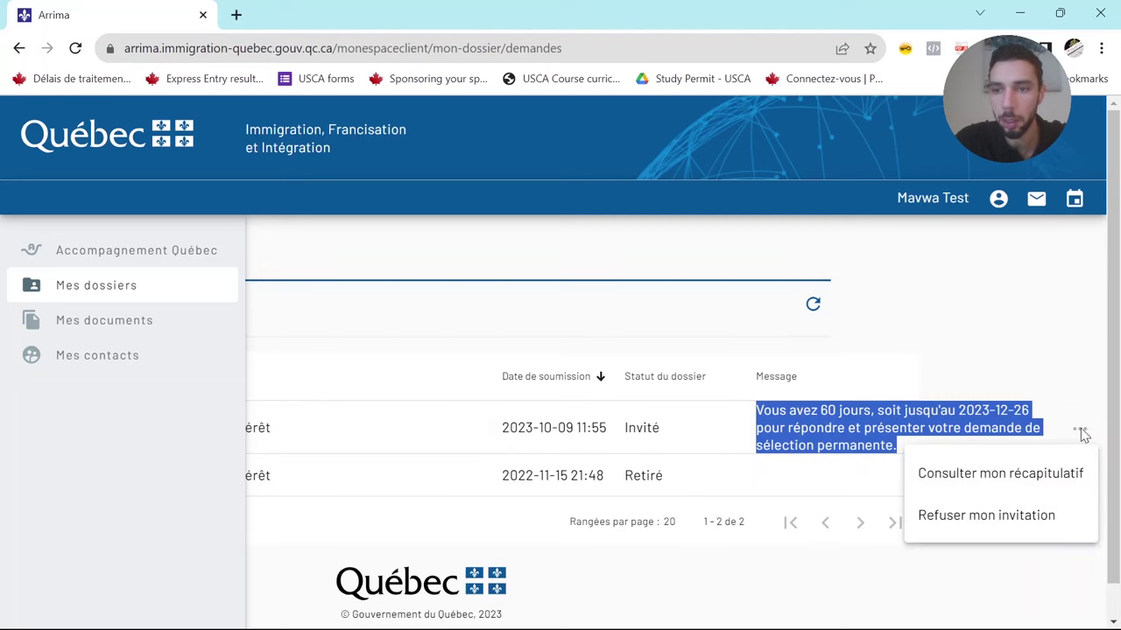
left_click(1009, 479)
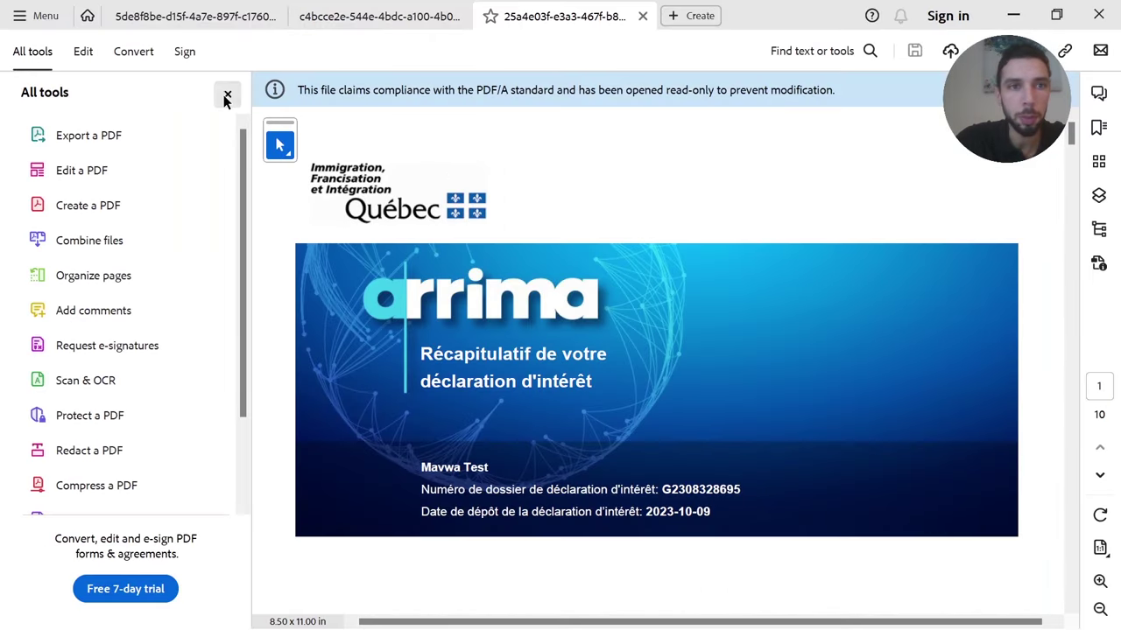
- Hide Acrobat's tools panel, scroll through the PDF summary, and return to the Arrima browser
left_click(226, 95)
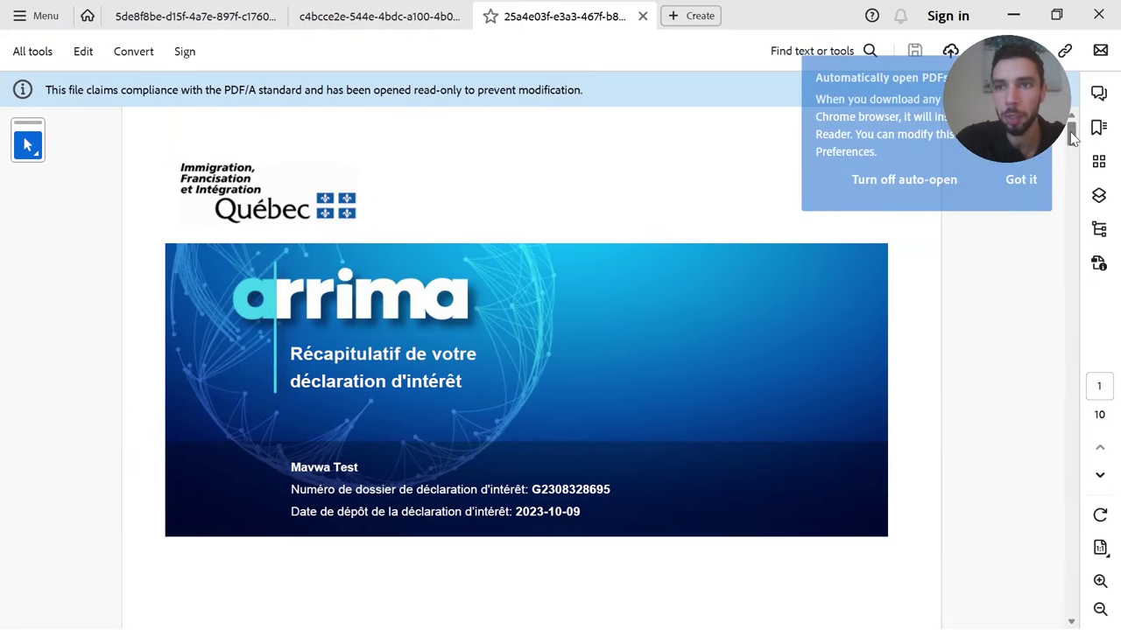
left_click_drag(1071, 131, 1073, 193)
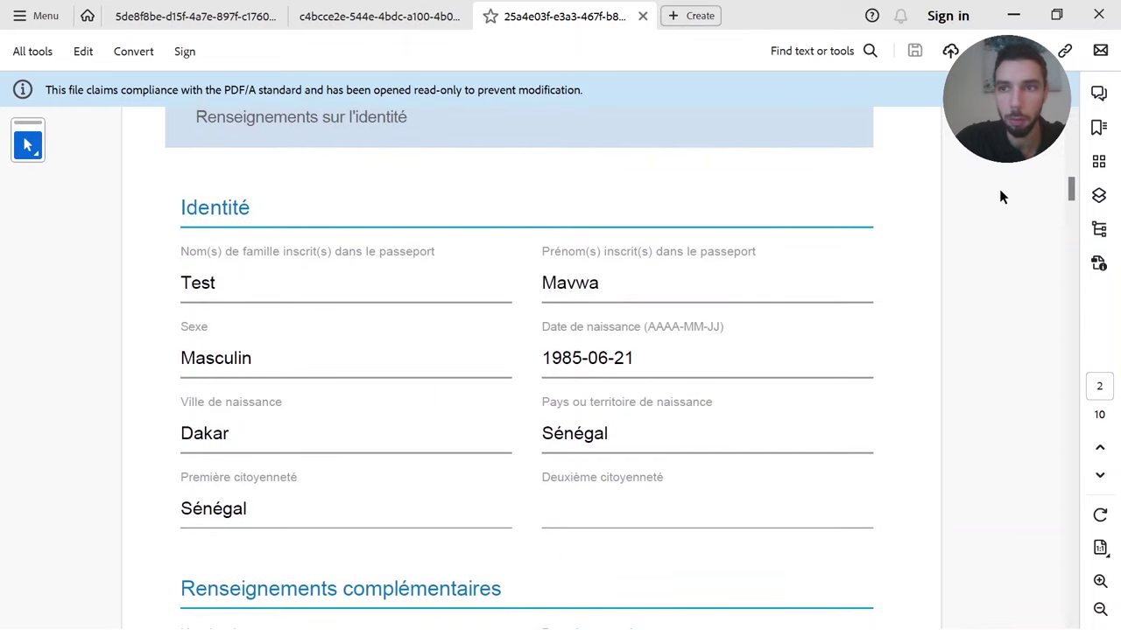
scroll(613, 122, "down", 10)
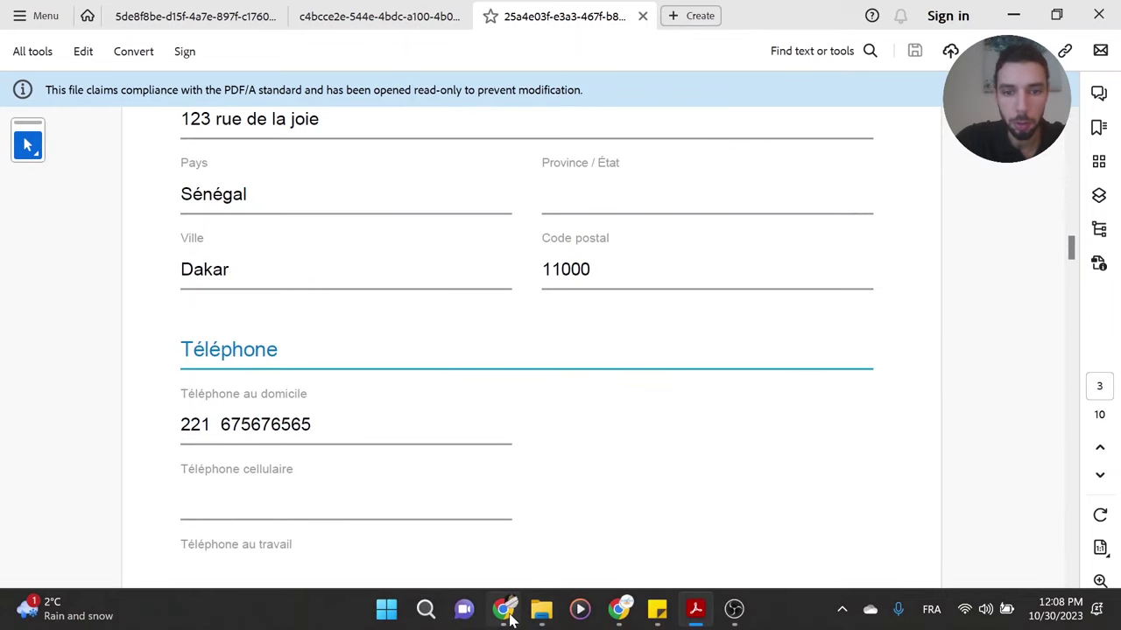
left_click(504, 611)
- Locate the Procédure d'authentification letter in Mes documents and bring it up as a PDF
left_click(96, 325)
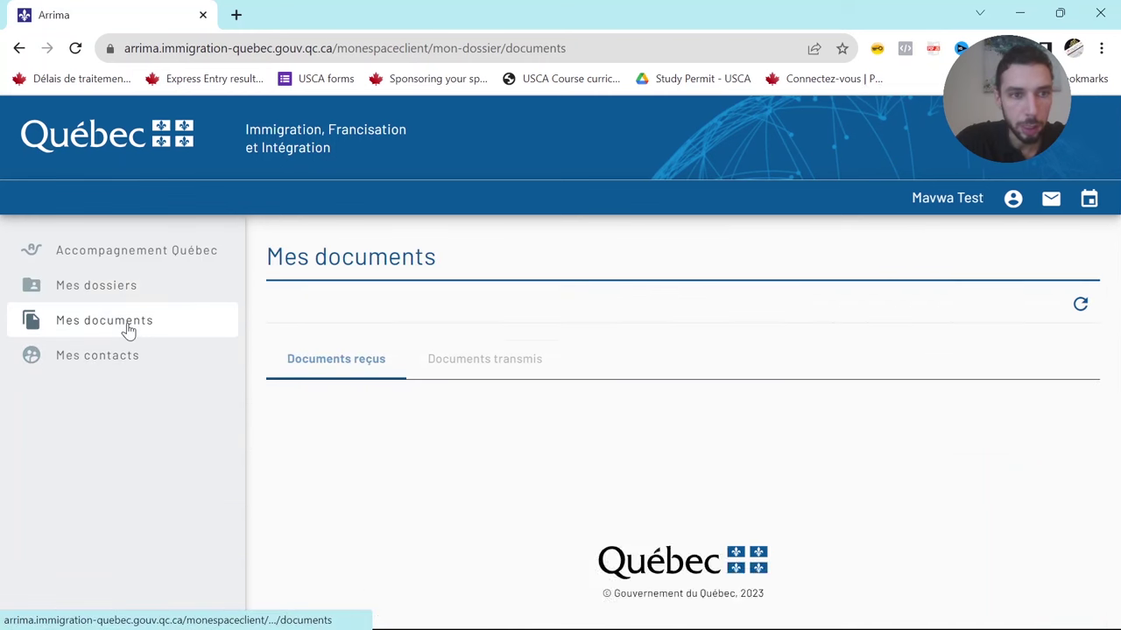
scroll(533, 268, "down", 2)
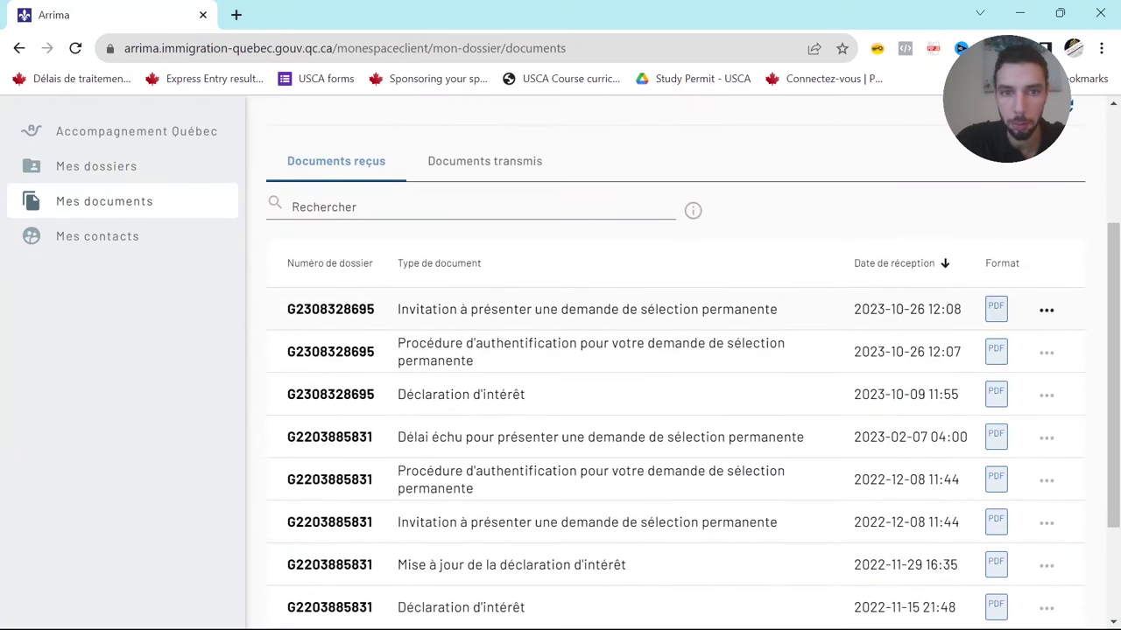
left_click_drag(397, 345, 665, 365)
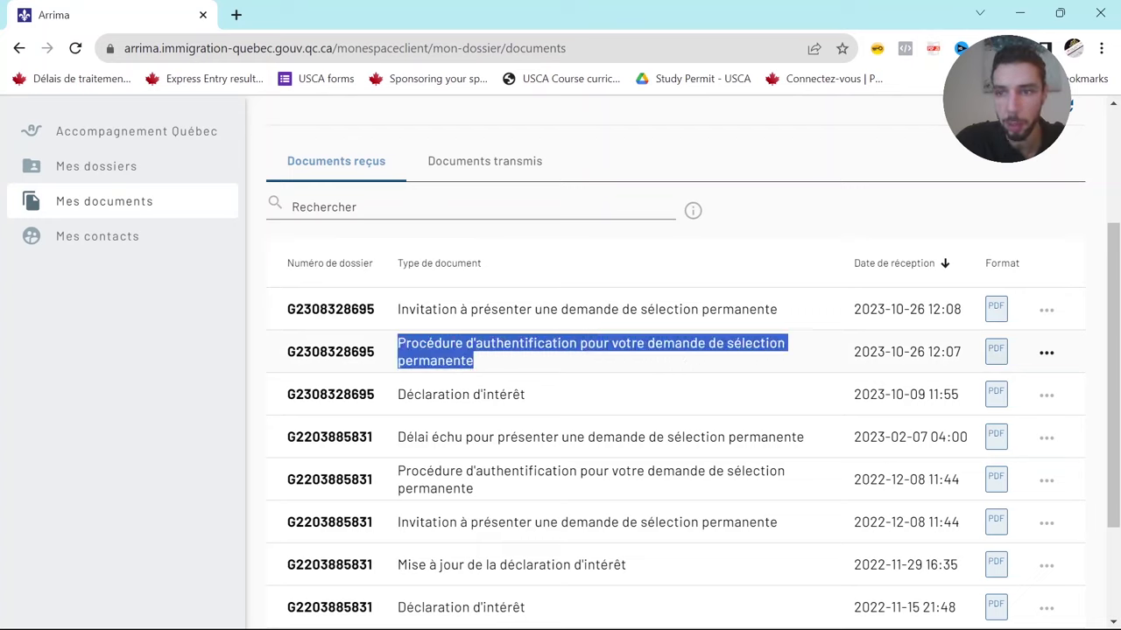
left_click(1046, 354)
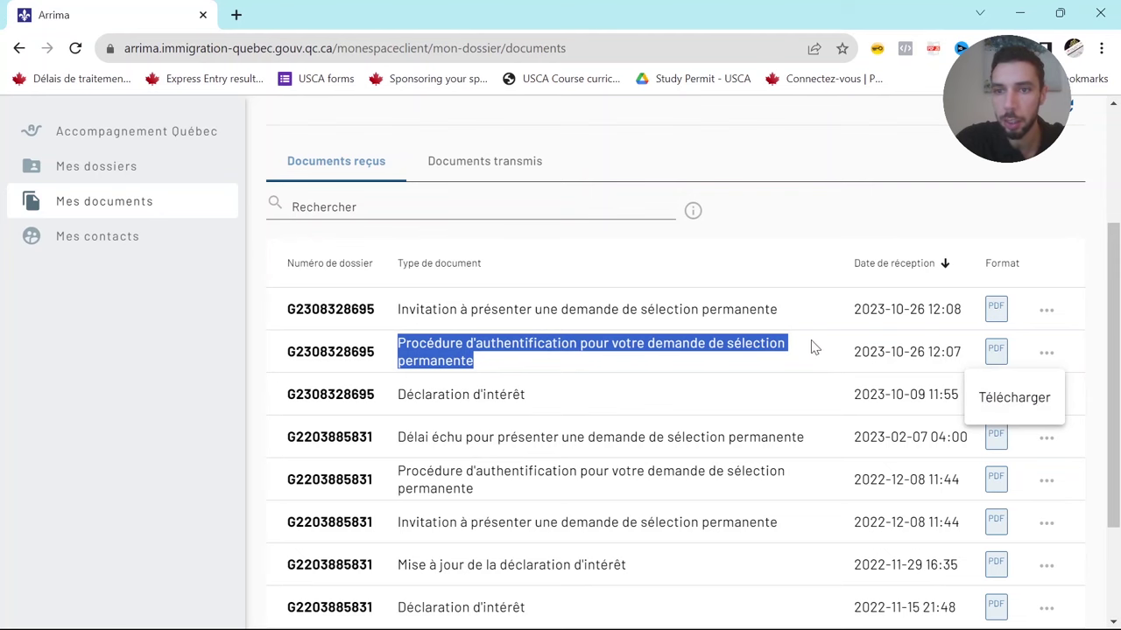
left_click(793, 377)
mouse_move(717, 617)
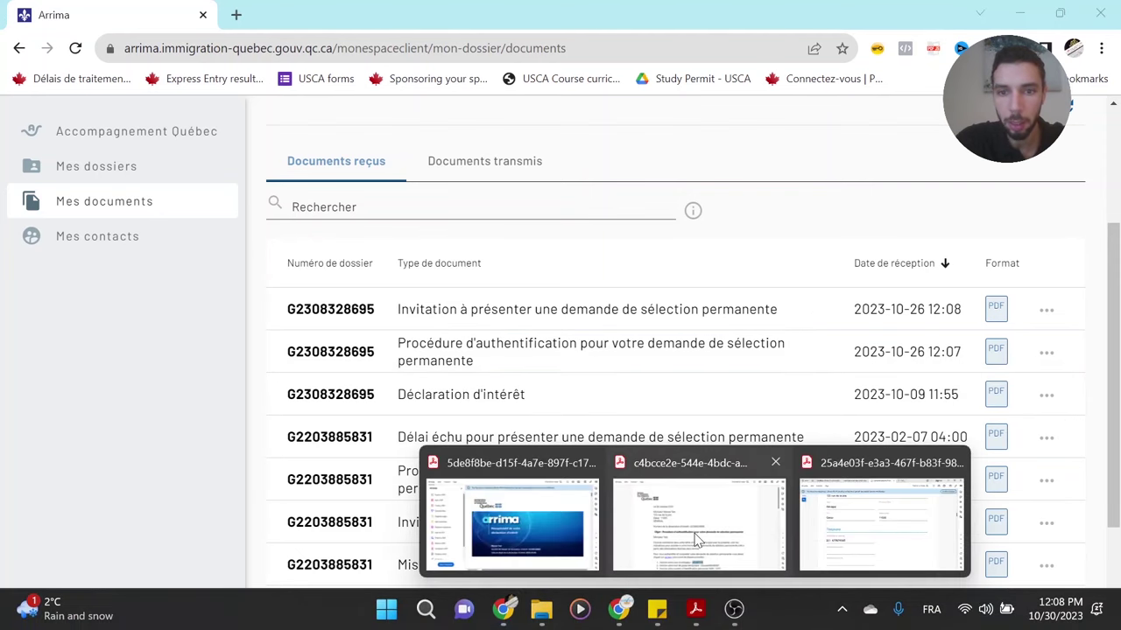
left_click(693, 536)
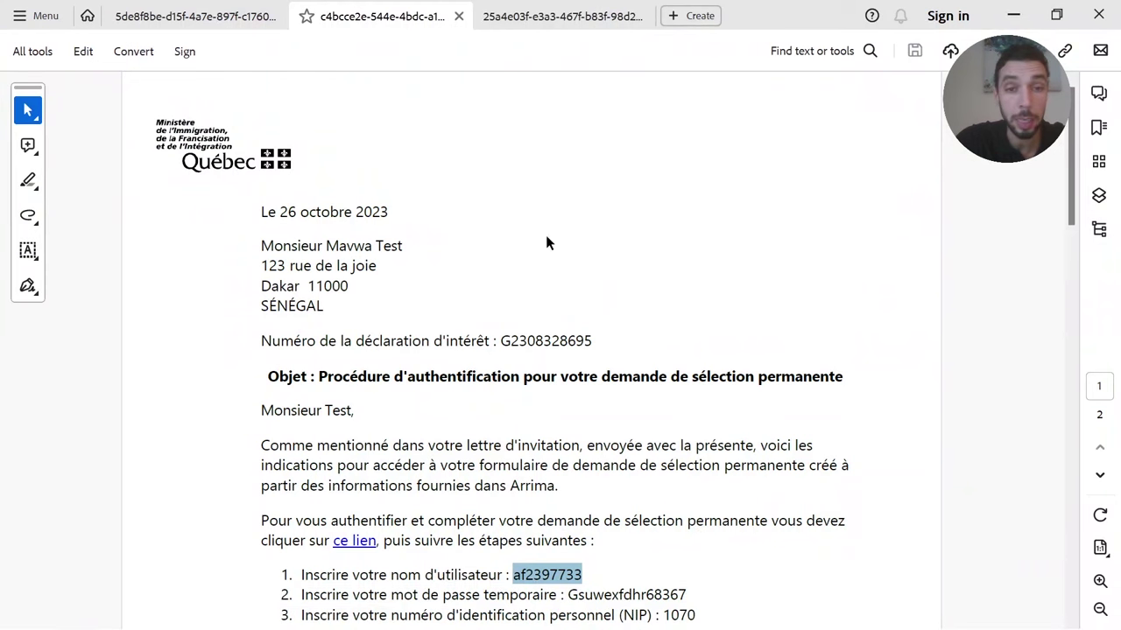
- Review the letter's username and NIP instructions, then follow its 'ce lien' link to Mon projet Québec
left_click_drag(1076, 153, 1068, 210)
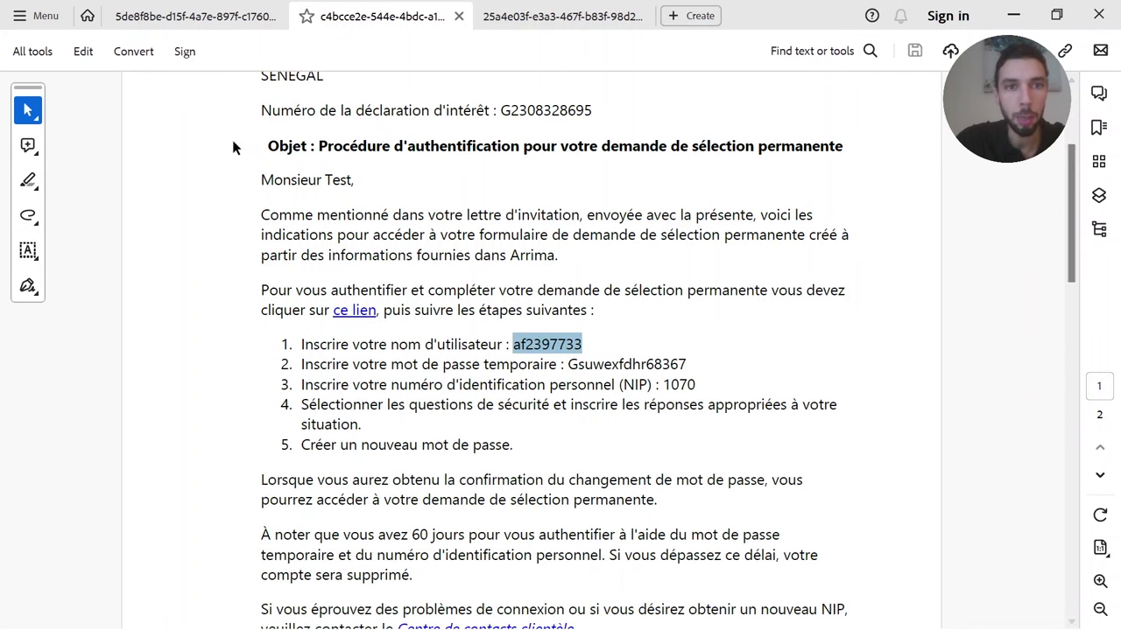
left_click_drag(318, 145, 842, 147)
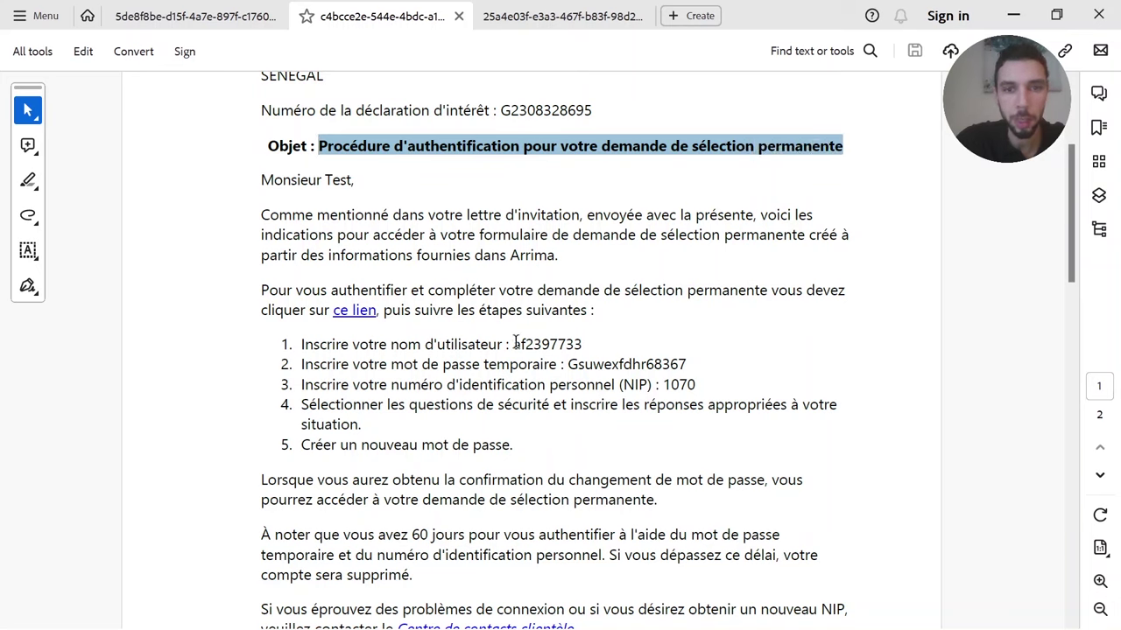
left_click_drag(513, 344, 582, 344)
left_click(562, 366)
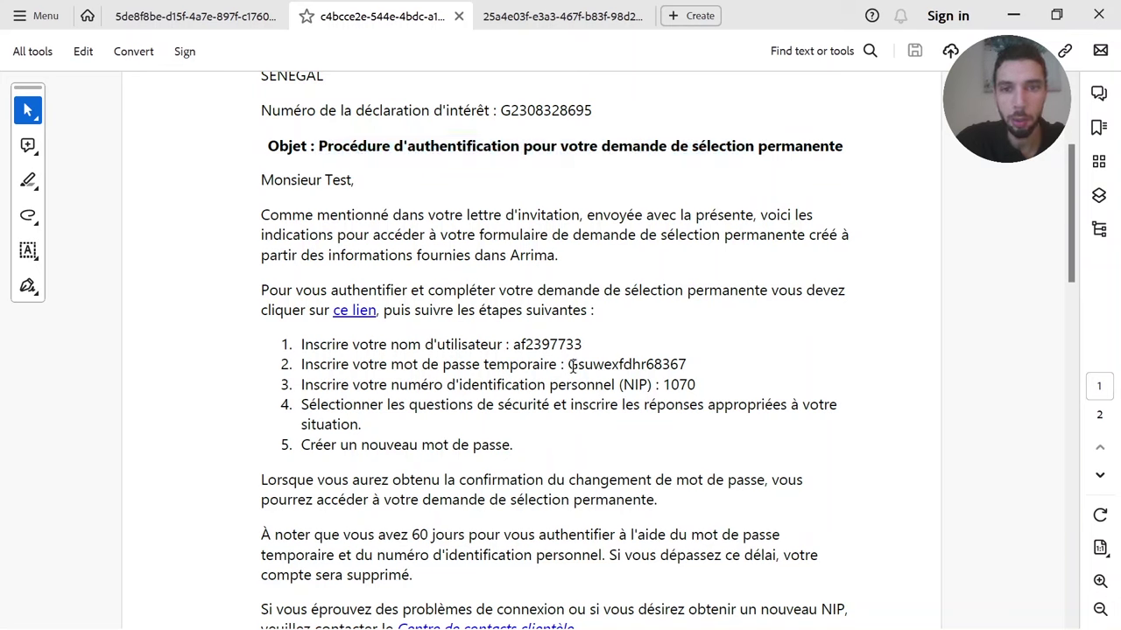
left_click_drag(697, 385, 634, 386)
left_click(634, 386)
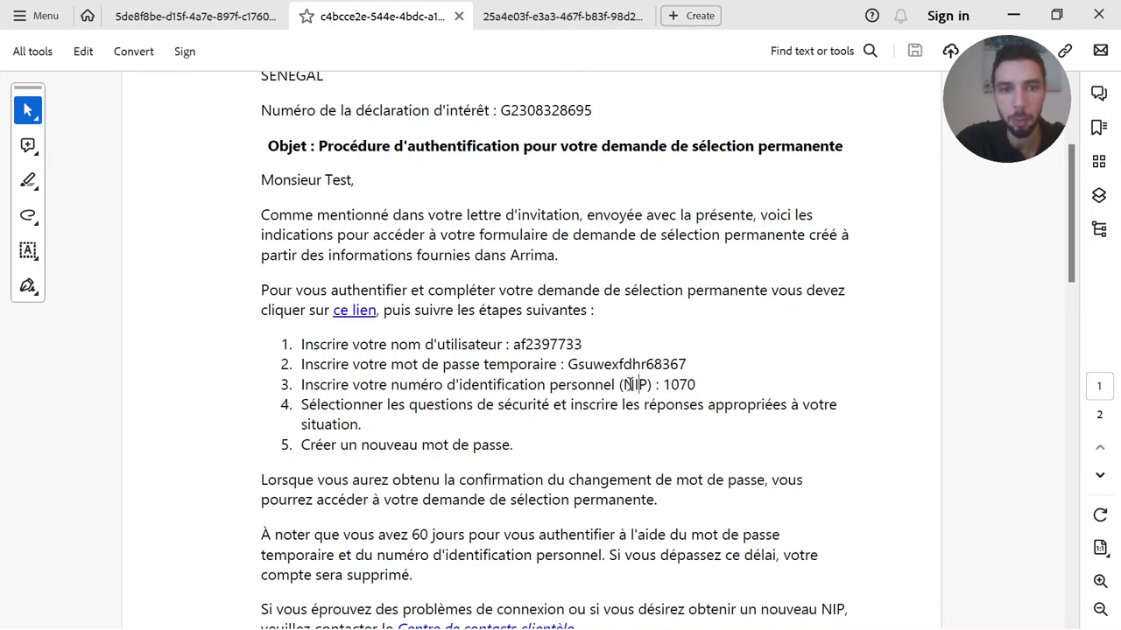
left_click(354, 312)
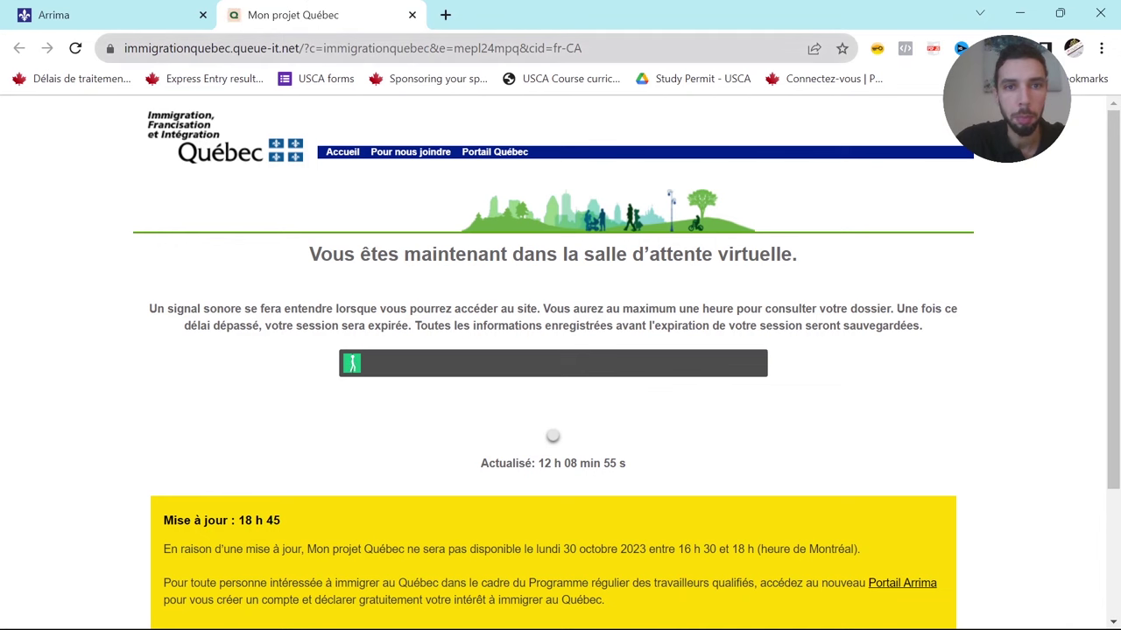
- Move the queue-it waiting-room address from Chrome to Microsoft Edge and wait in the queue
left_click(342, 49)
key("ctrl+c")
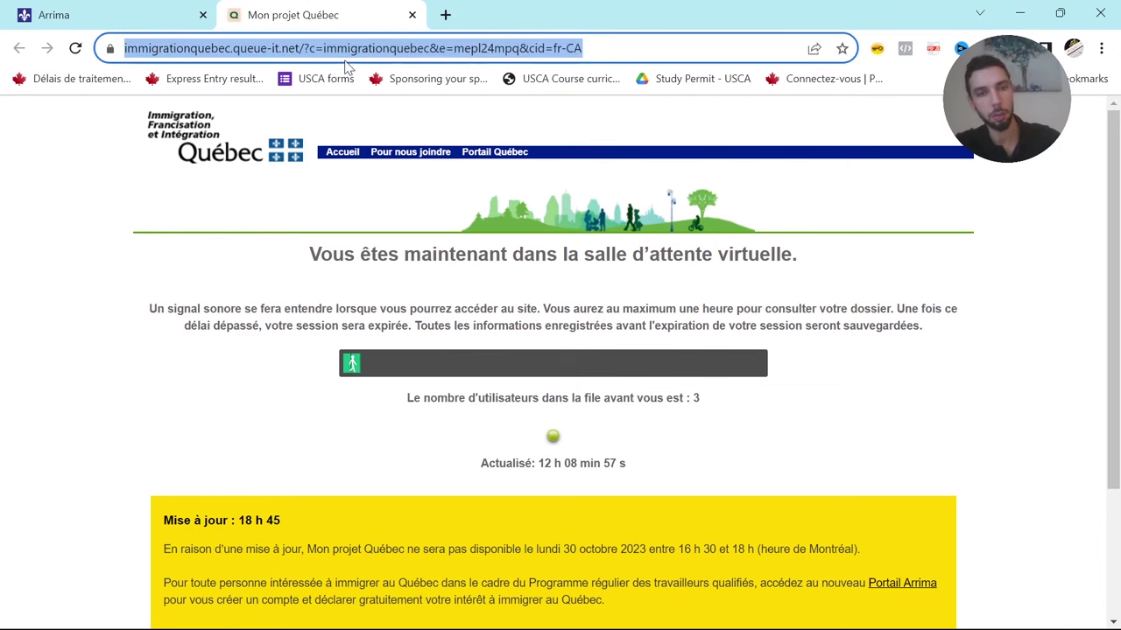
left_click(412, 15)
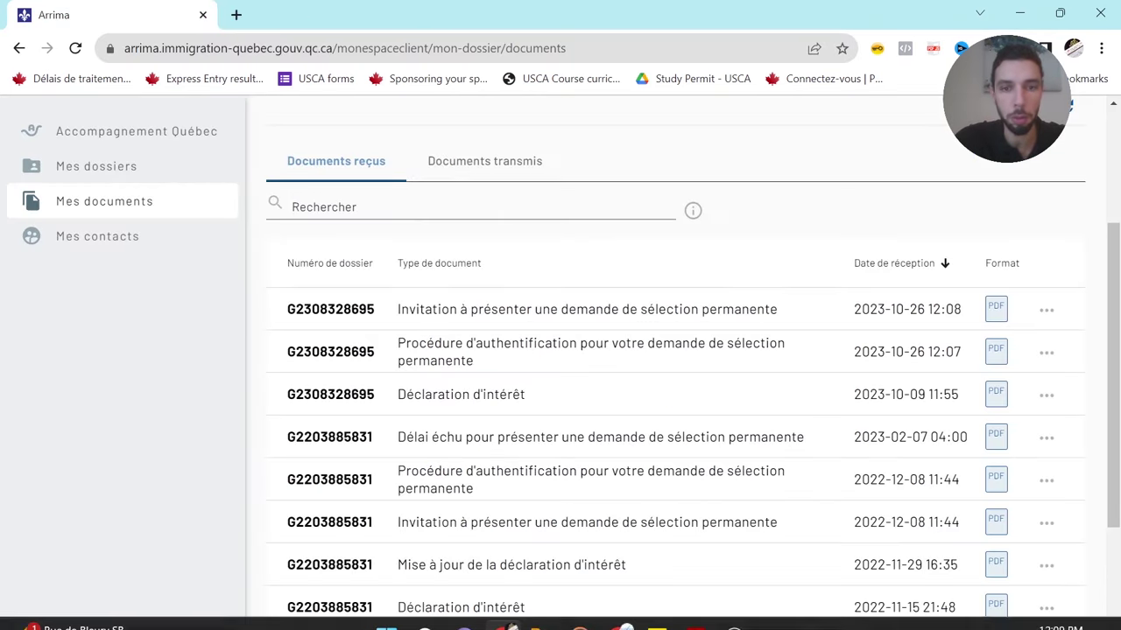
left_click(424, 611)
key("Return")
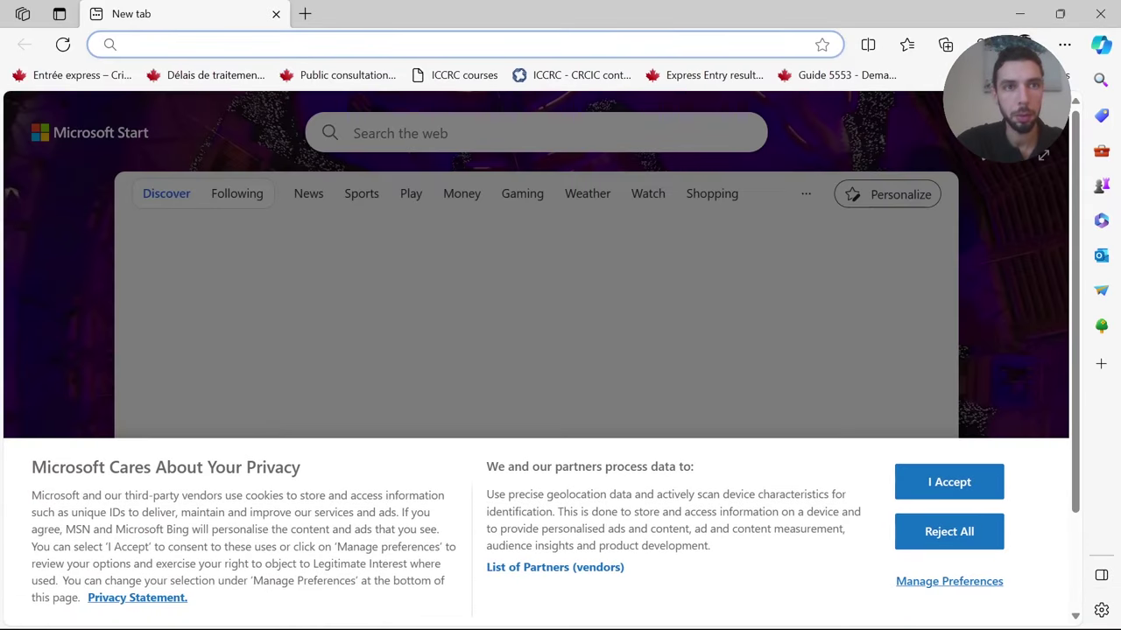
key("ctrl+v")
key("Return")
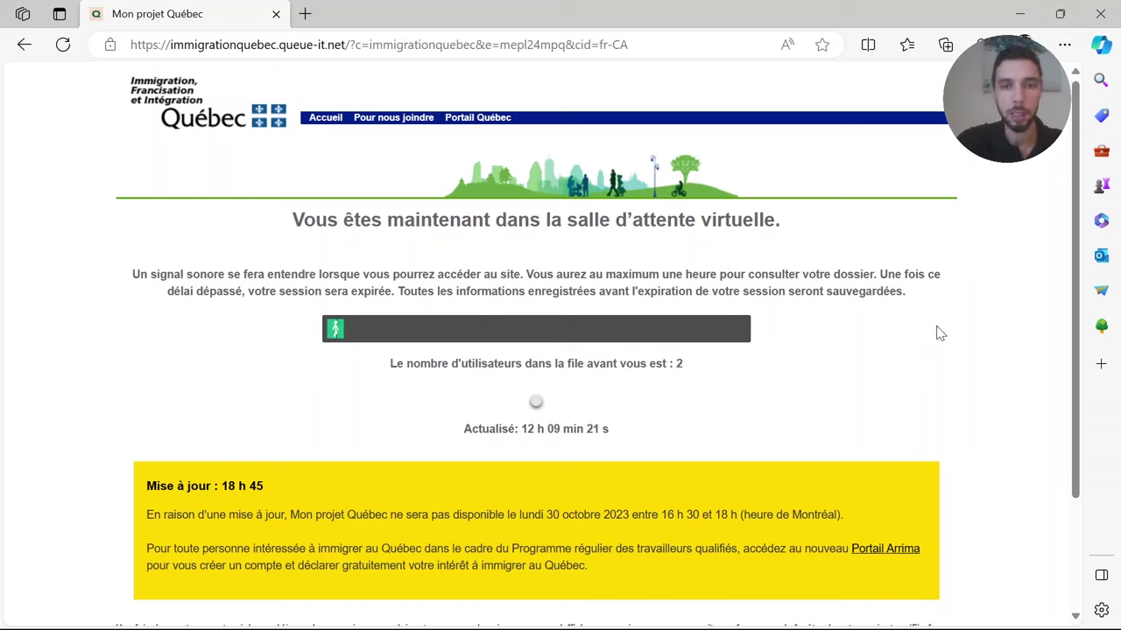
key("XF86AudioRaiseVolume")
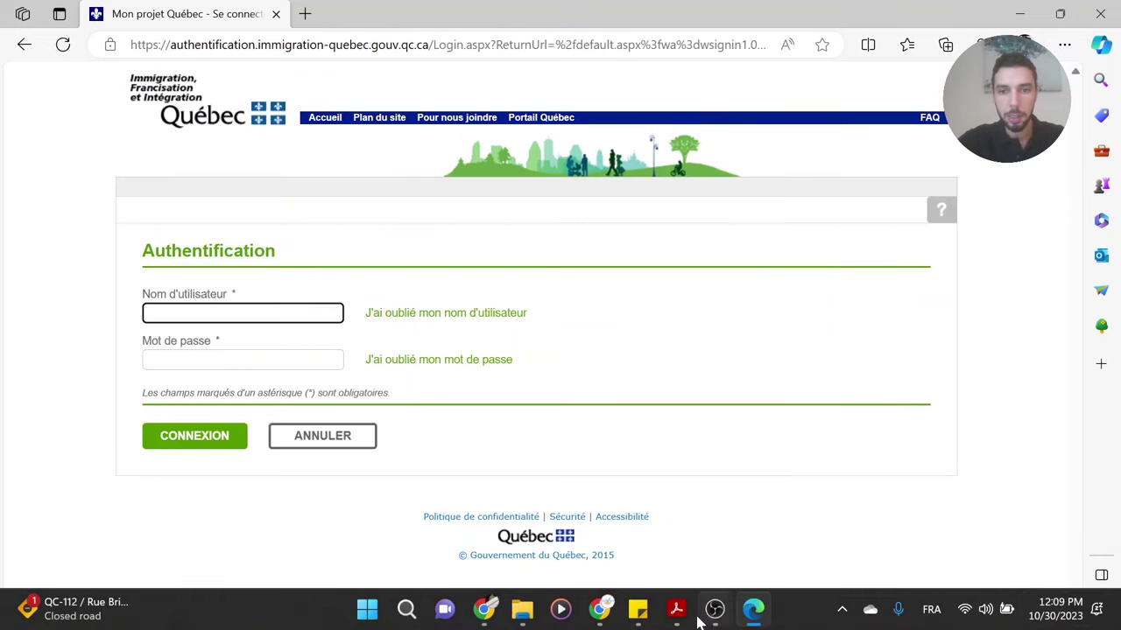
- Copy the username from the authentication letter PDF
left_click(687, 622)
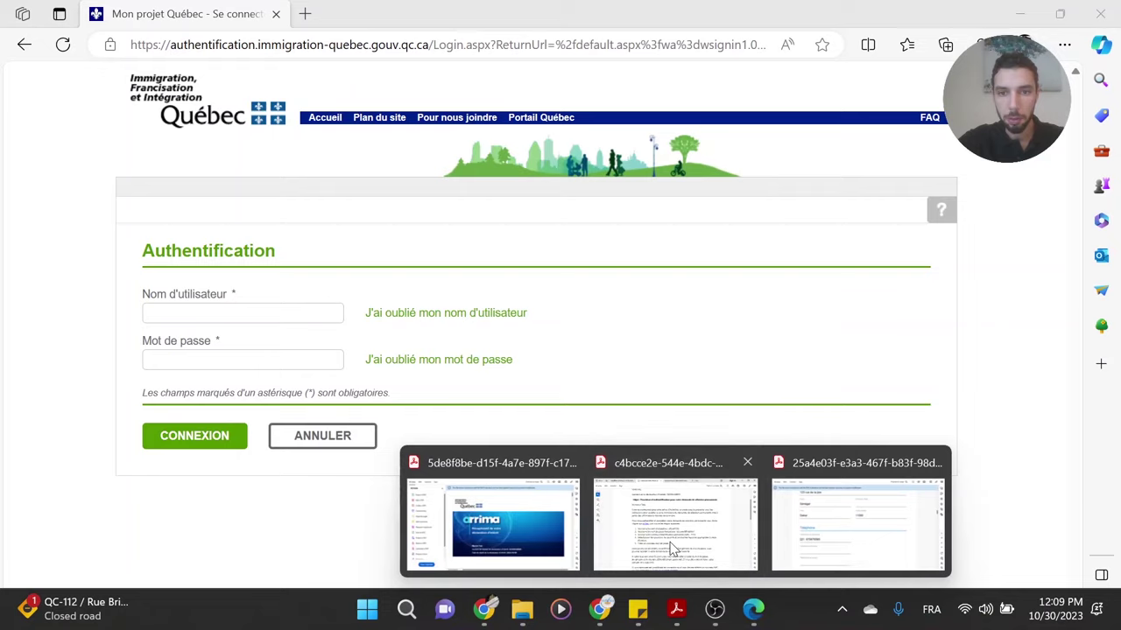
left_click(679, 524)
left_click_drag(520, 345, 583, 345)
key("ctrl+c")
left_click(560, 345)
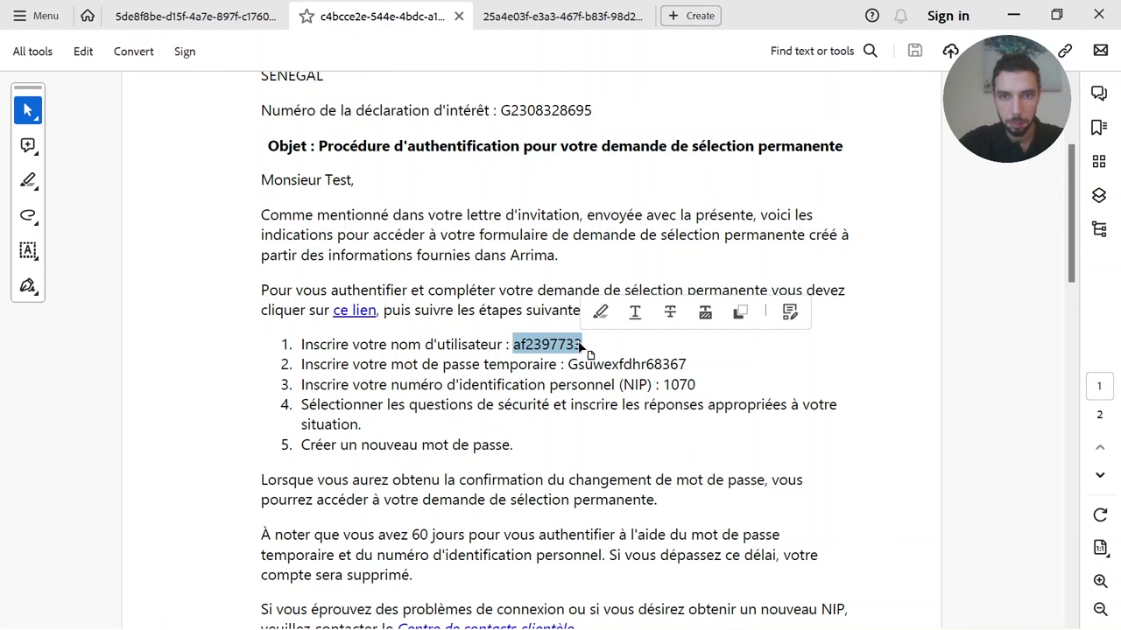
left_click(1013, 15)
- Log in with the username, password and security answer, declining Edge's save-password offer
key("ctrl+v")
key("Tab")
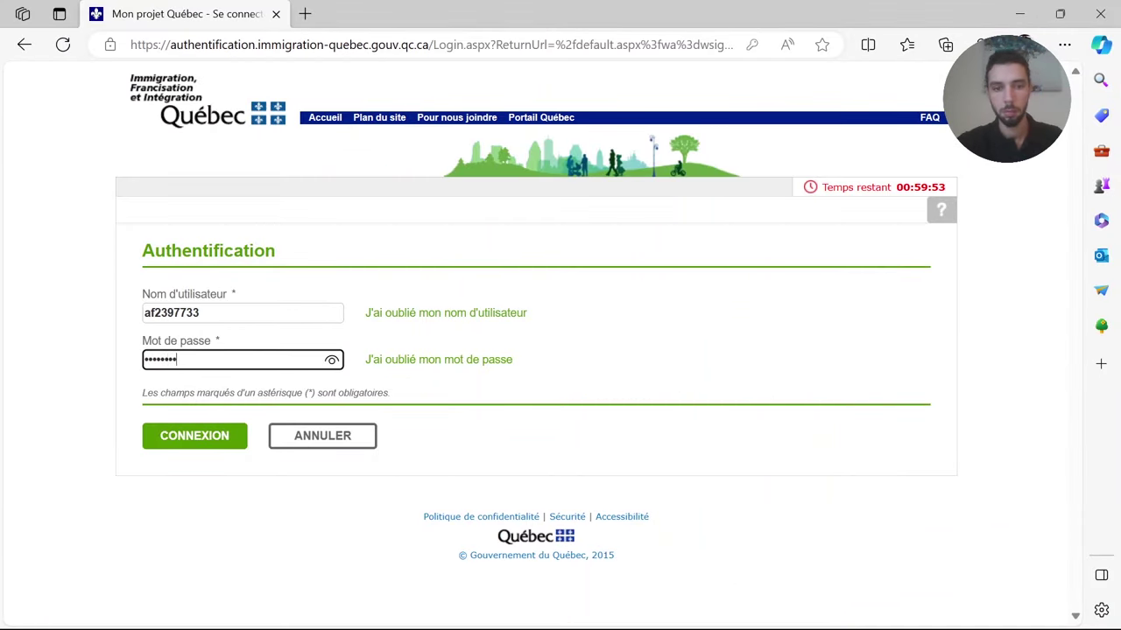
key("Return")
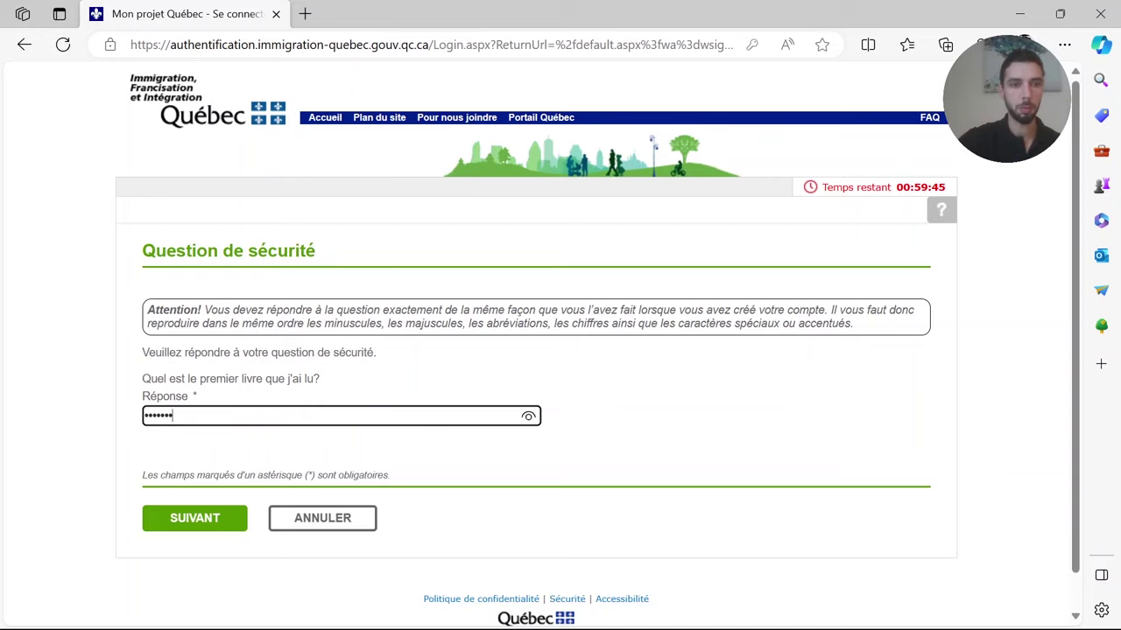
key("Return")
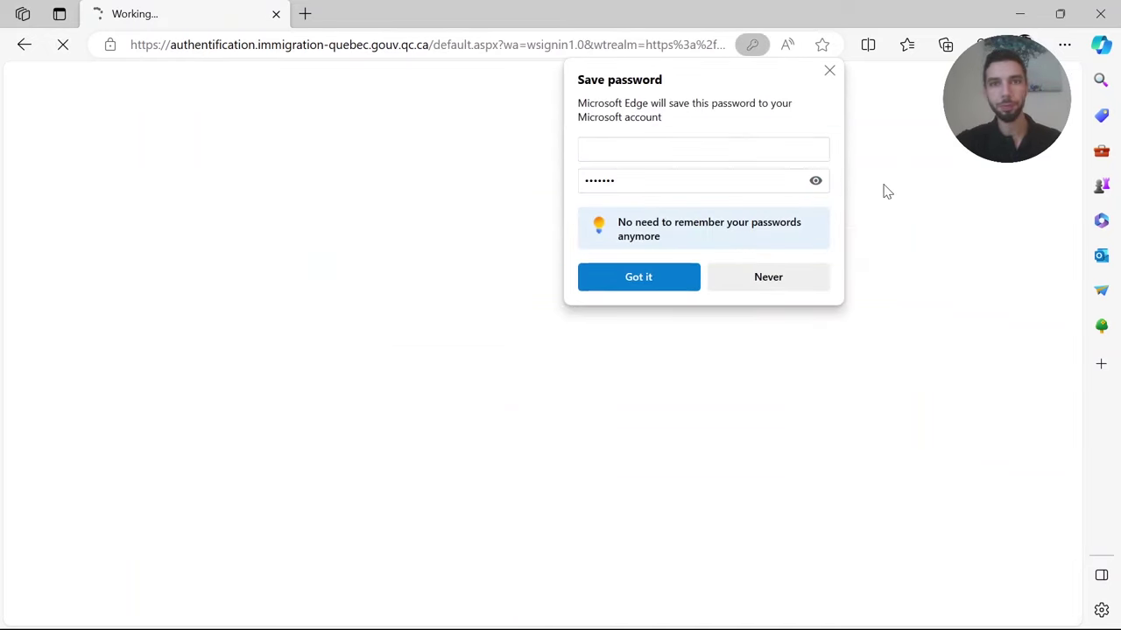
left_click(829, 70)
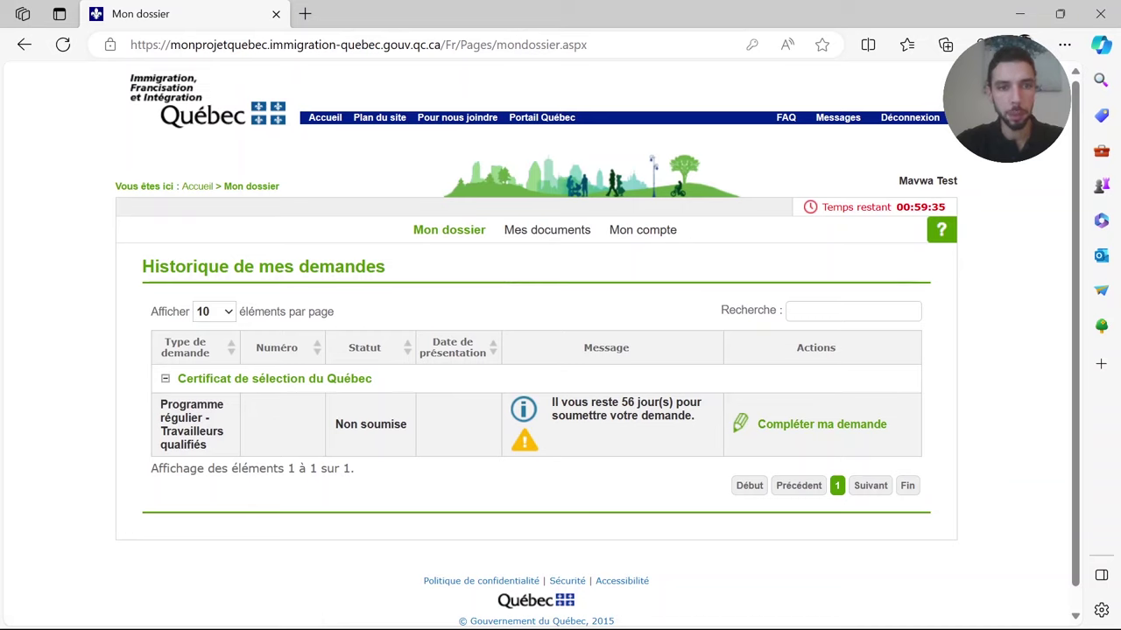
- Open the Non soumise Travailleurs qualifiés application with Compléter ma demande
left_click_drag(337, 423, 408, 423)
left_click(976, 408)
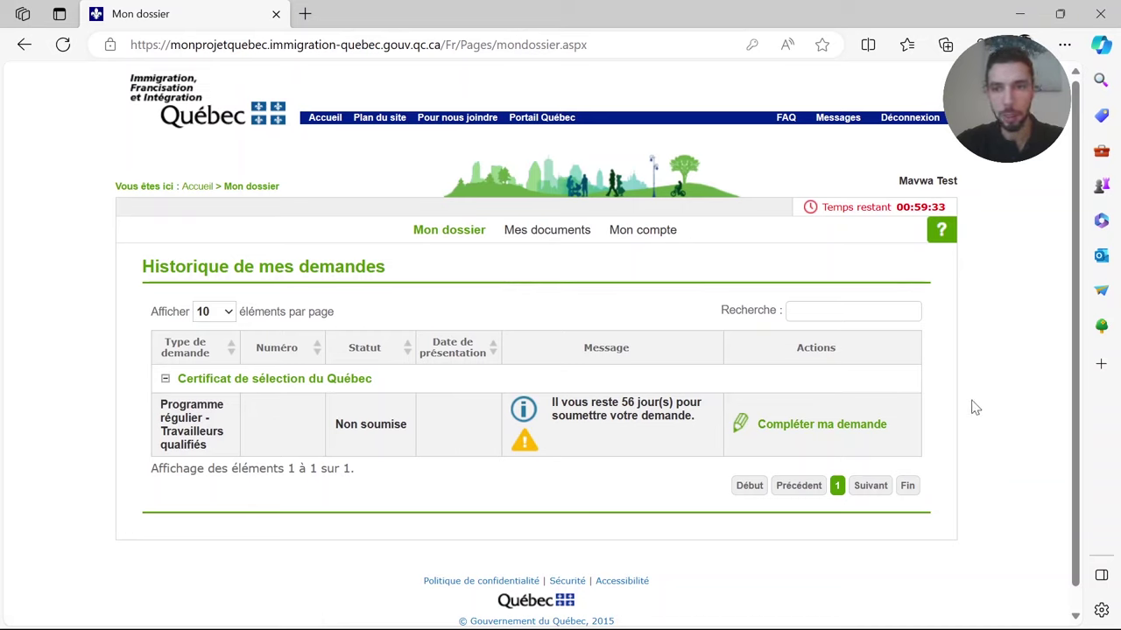
left_click(806, 427)
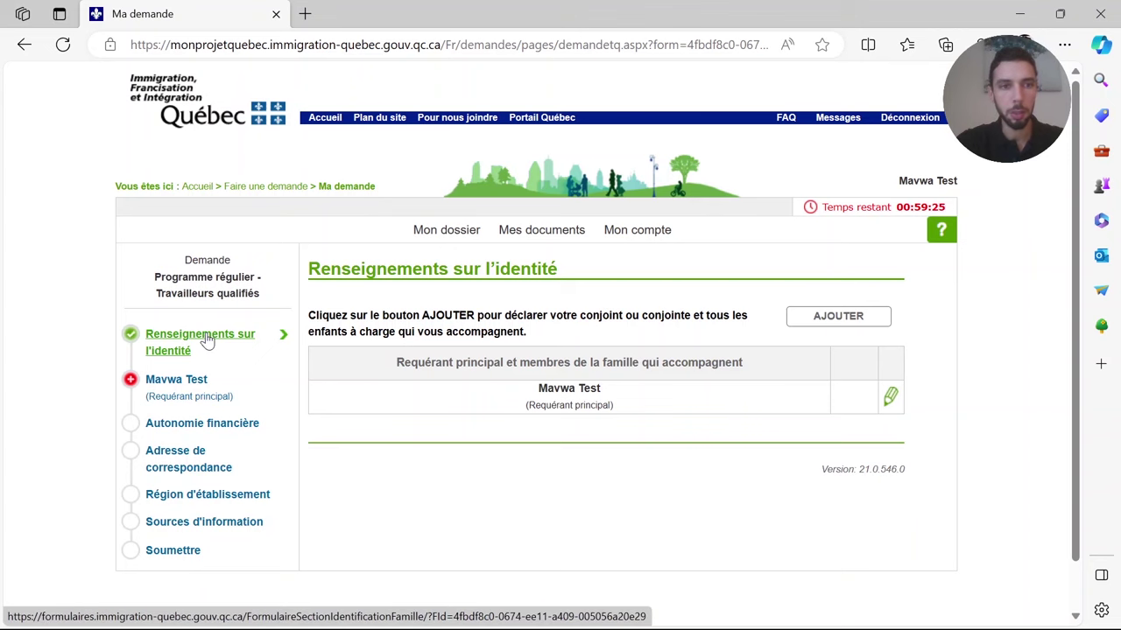
scroll(1089, 300, "down", 2)
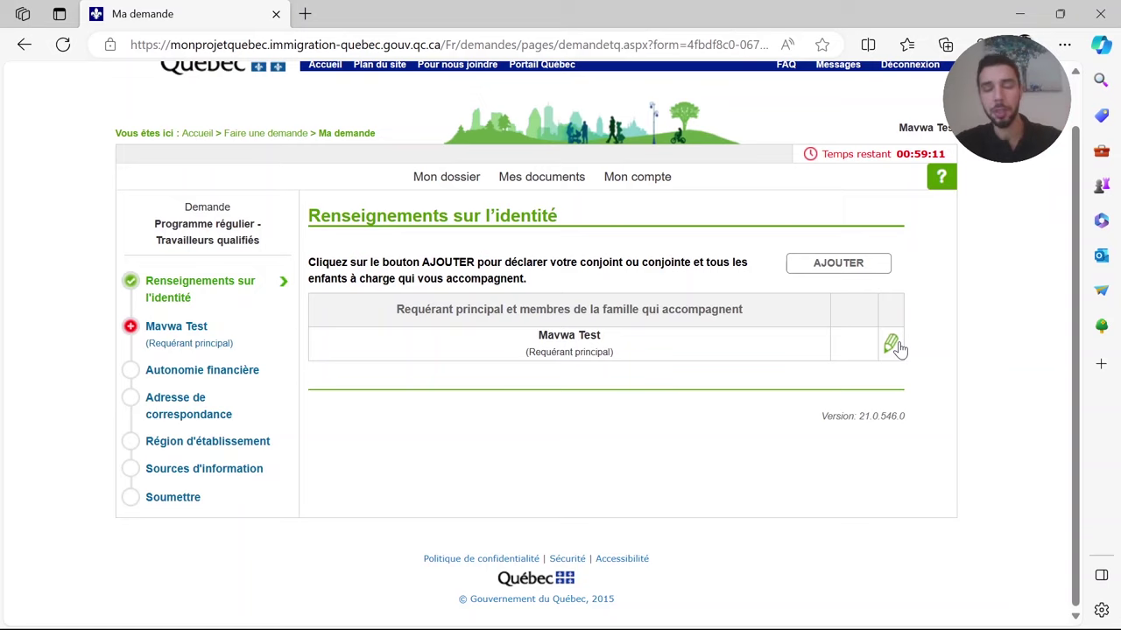
- Start a new family member form and review the role choices and accompaniment question
left_click(862, 271)
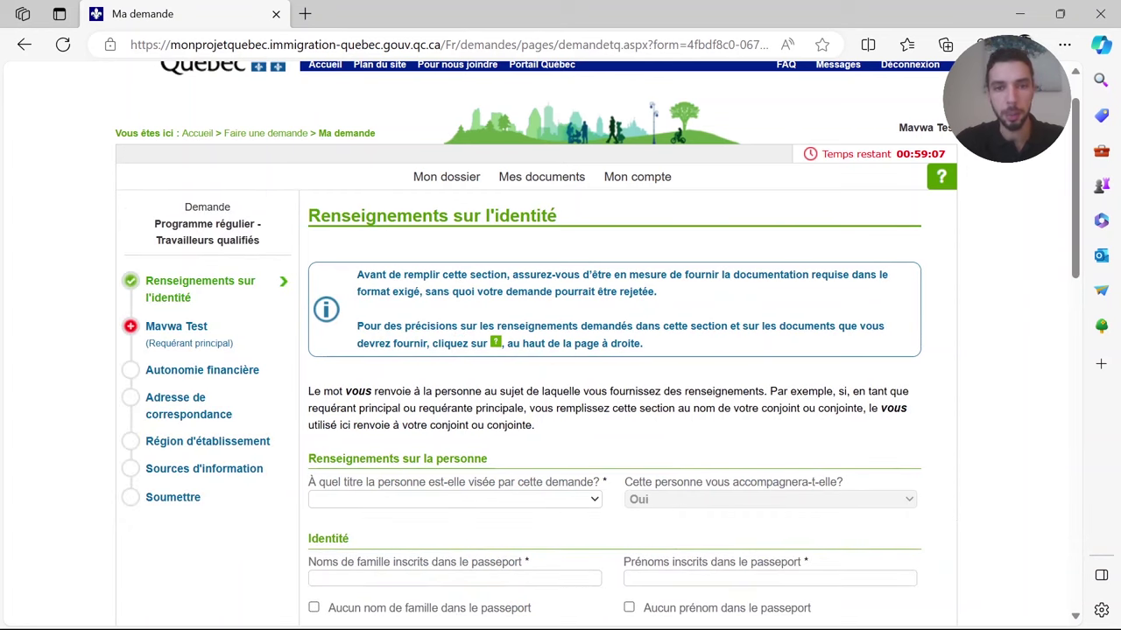
scroll(1083, 241, "down", 4)
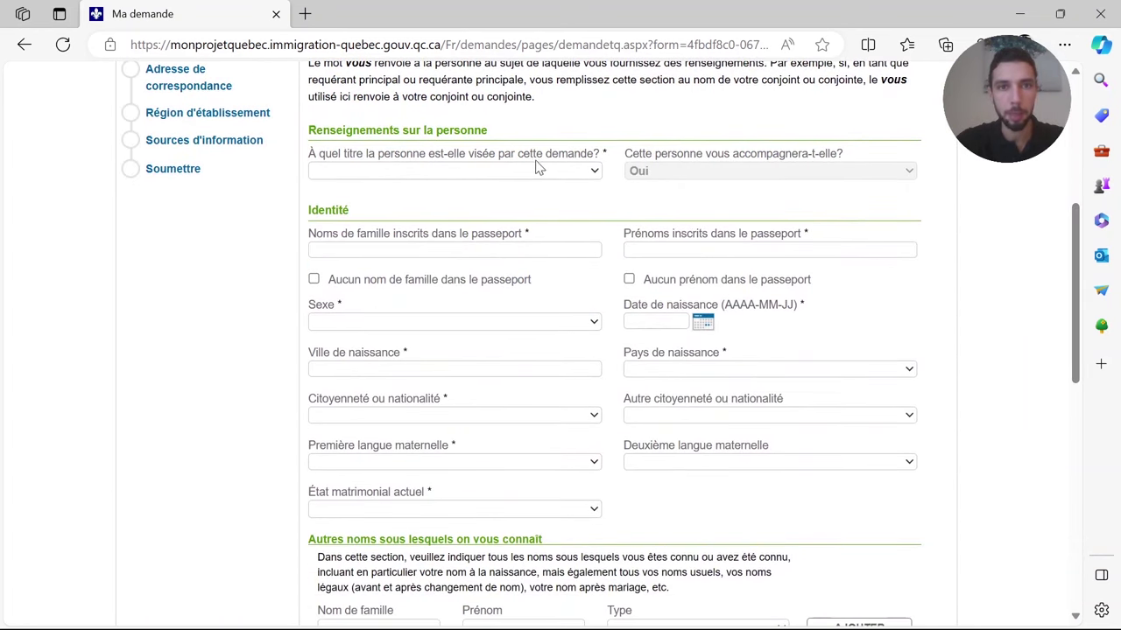
left_click(589, 171)
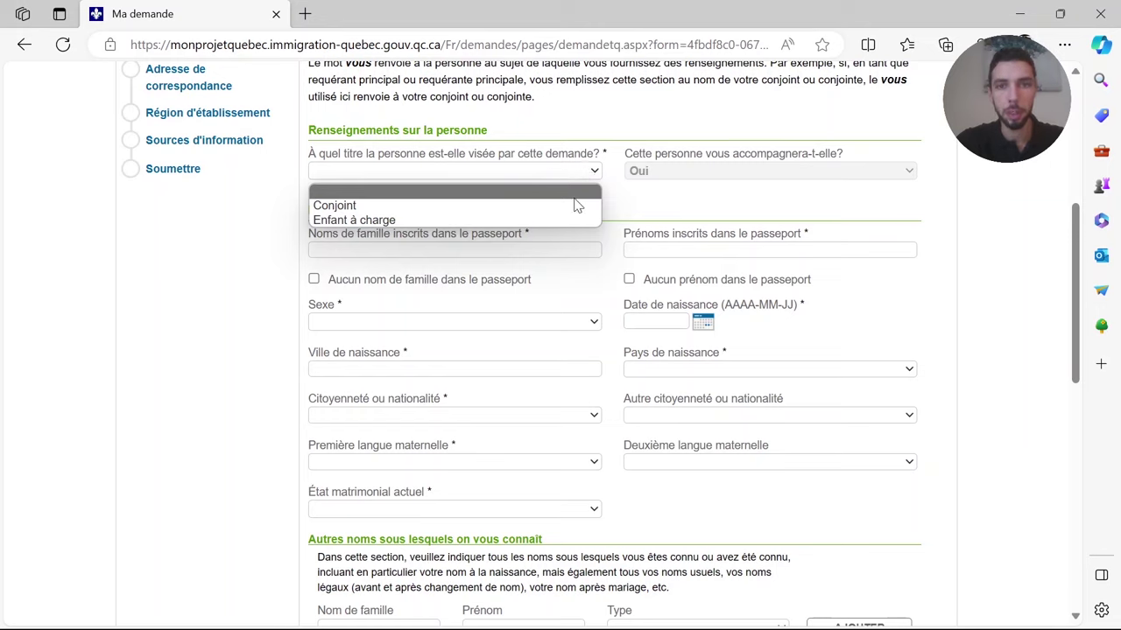
left_click(709, 197)
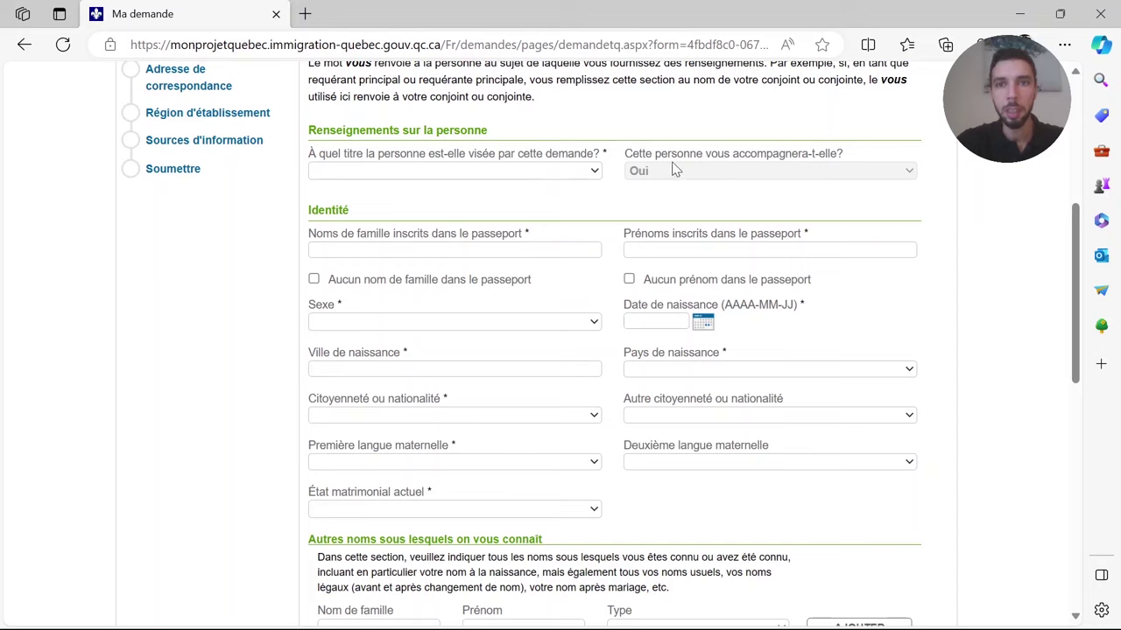
left_click_drag(627, 158, 778, 155)
left_click(857, 158)
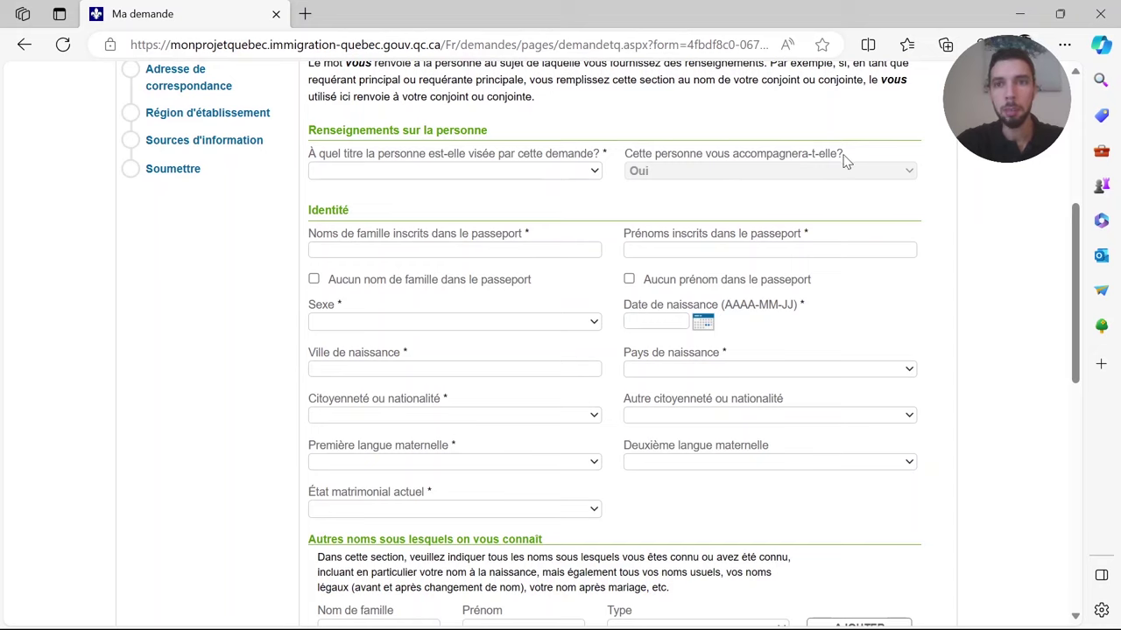
triple_click(839, 156)
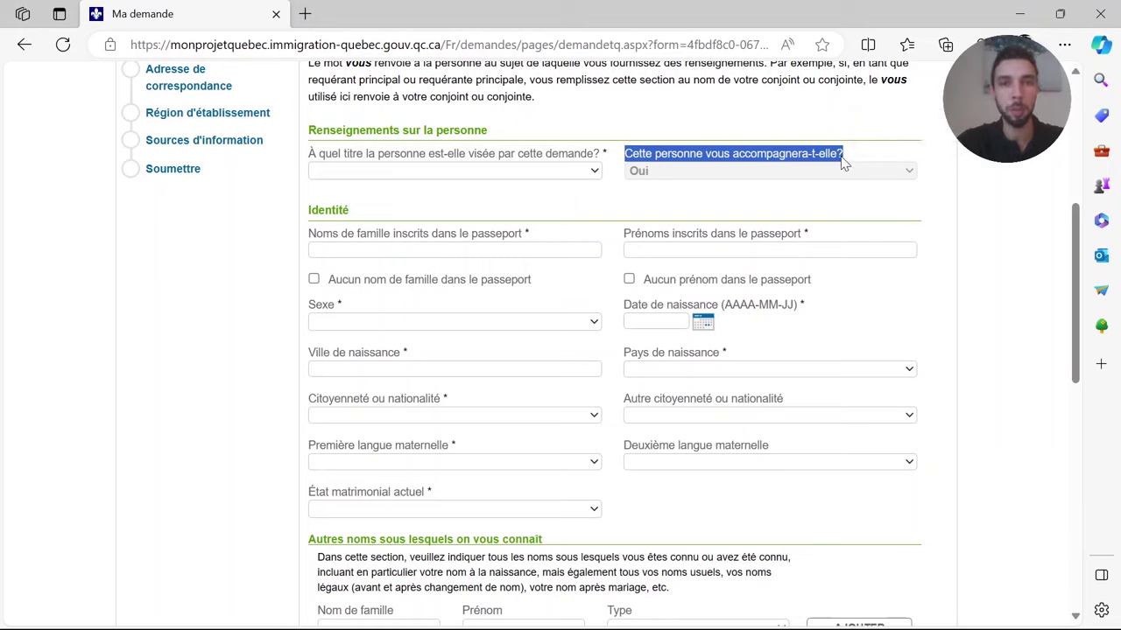
left_click(838, 164)
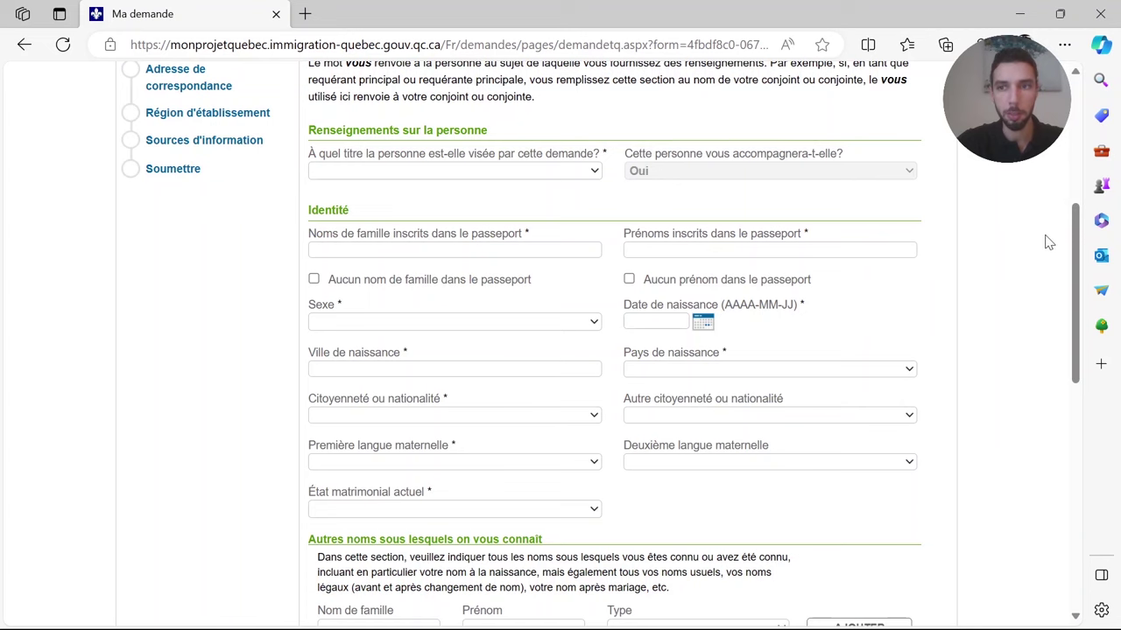
- Scroll through the Autres noms and identification fields and answer Non to 'faux ou trompeur'
left_click_drag(1073, 249, 1072, 279)
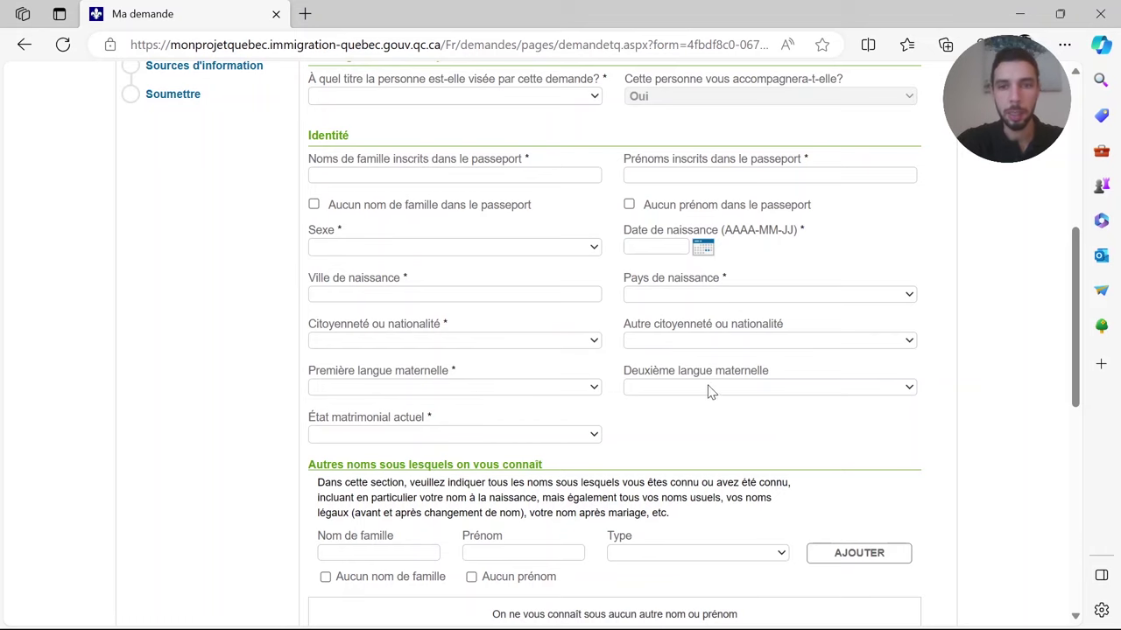
left_click_drag(1081, 373, 1082, 471)
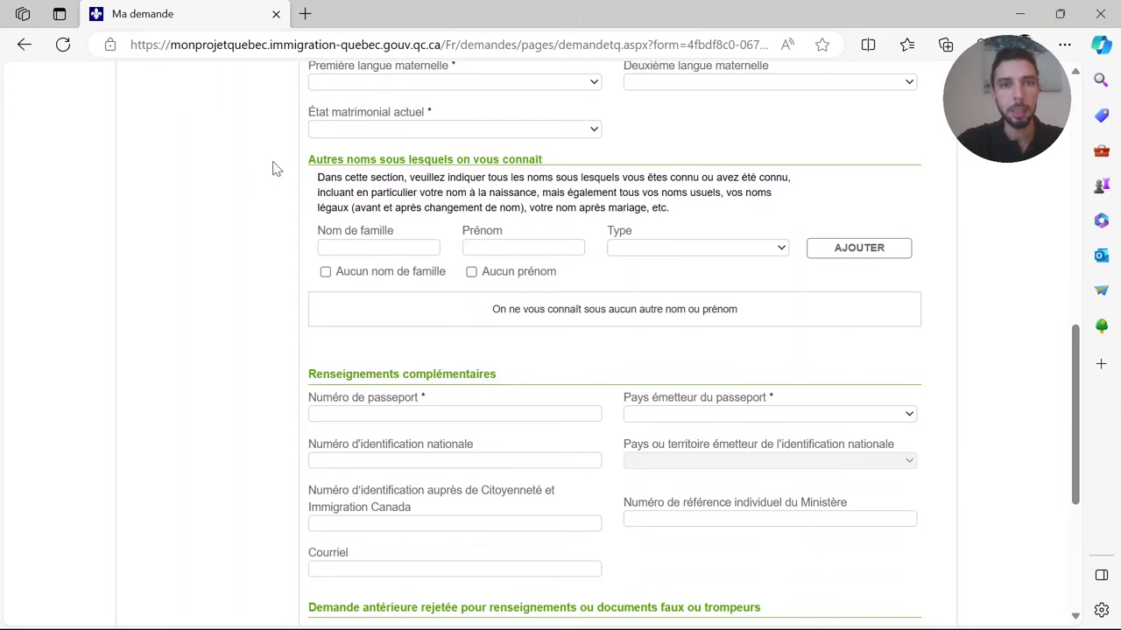
left_click_drag(311, 166, 566, 168)
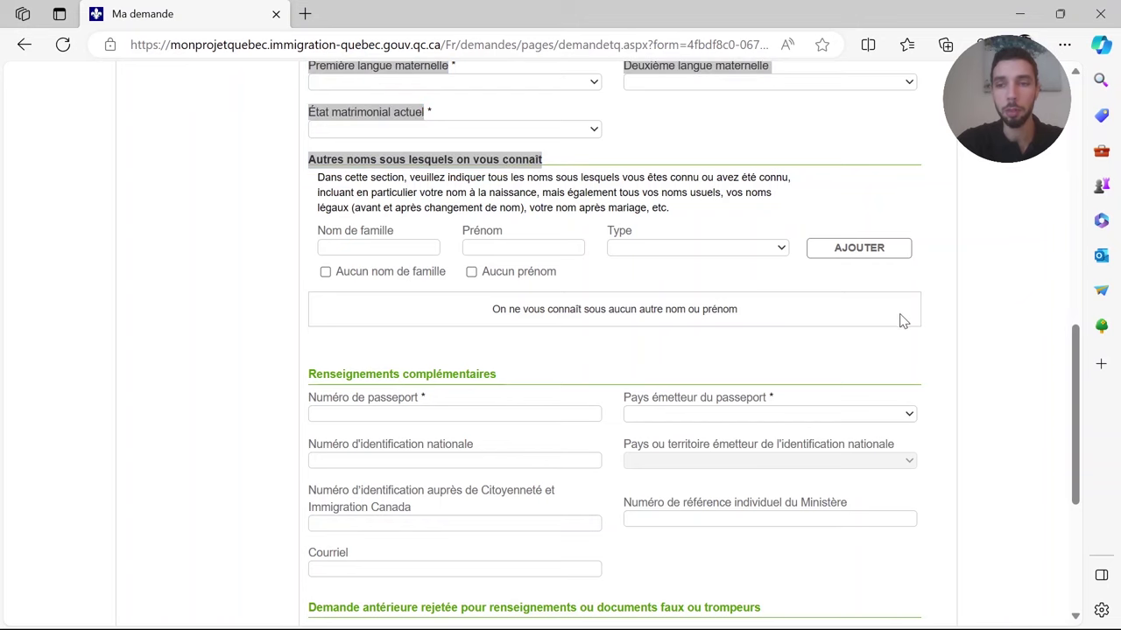
left_click_drag(1080, 394, 1081, 405)
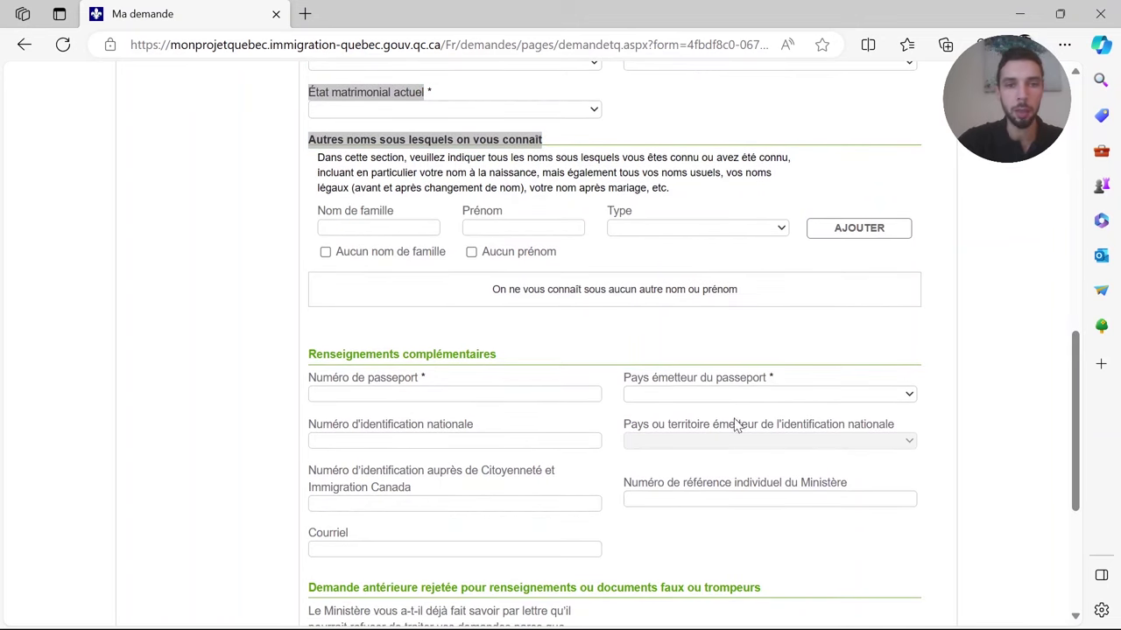
left_click_drag(1079, 398, 1086, 483)
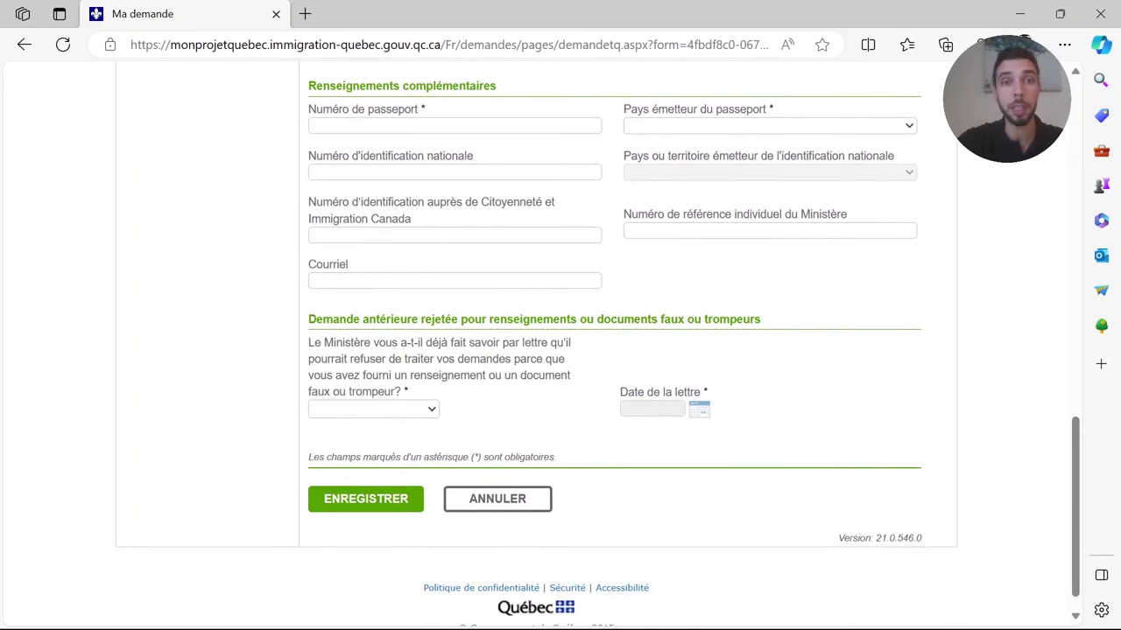
left_click(455, 171)
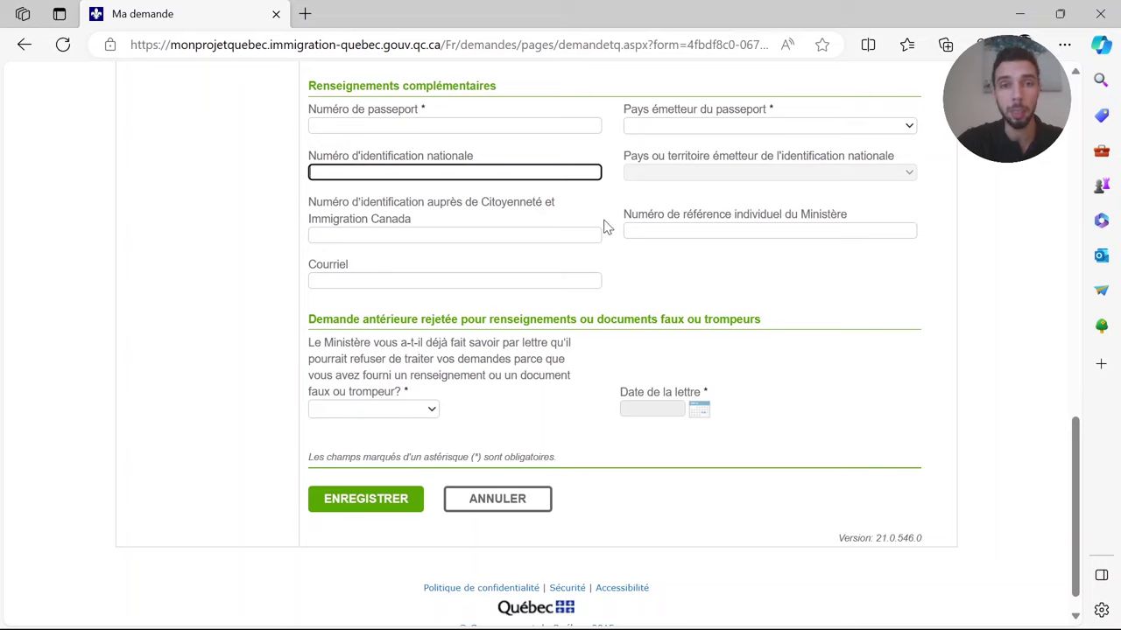
left_click(431, 411)
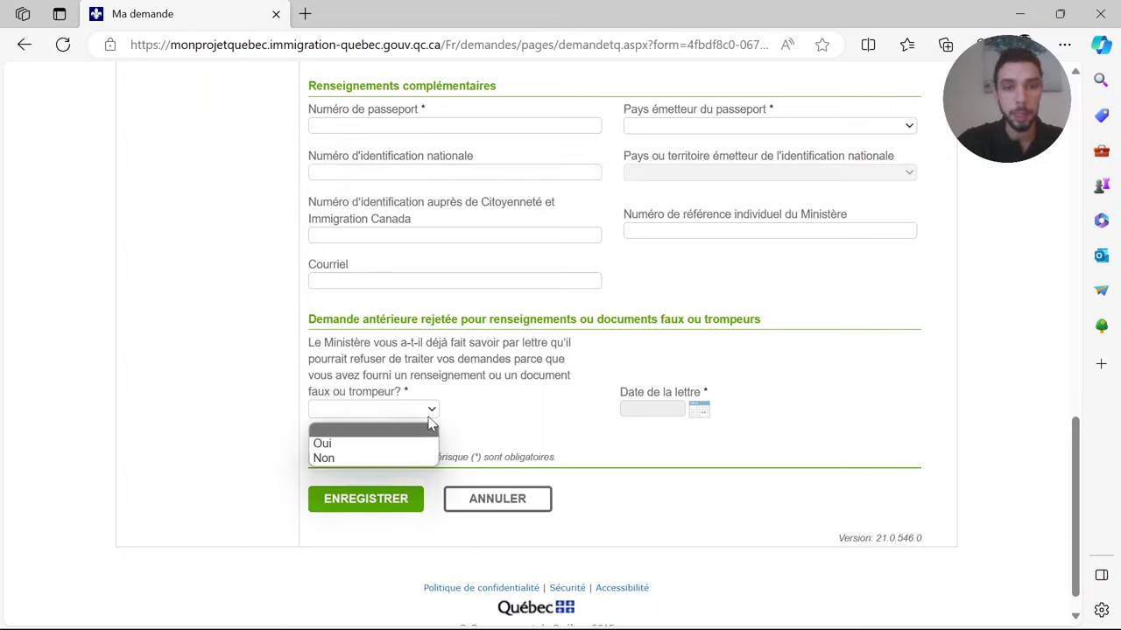
left_click(377, 458)
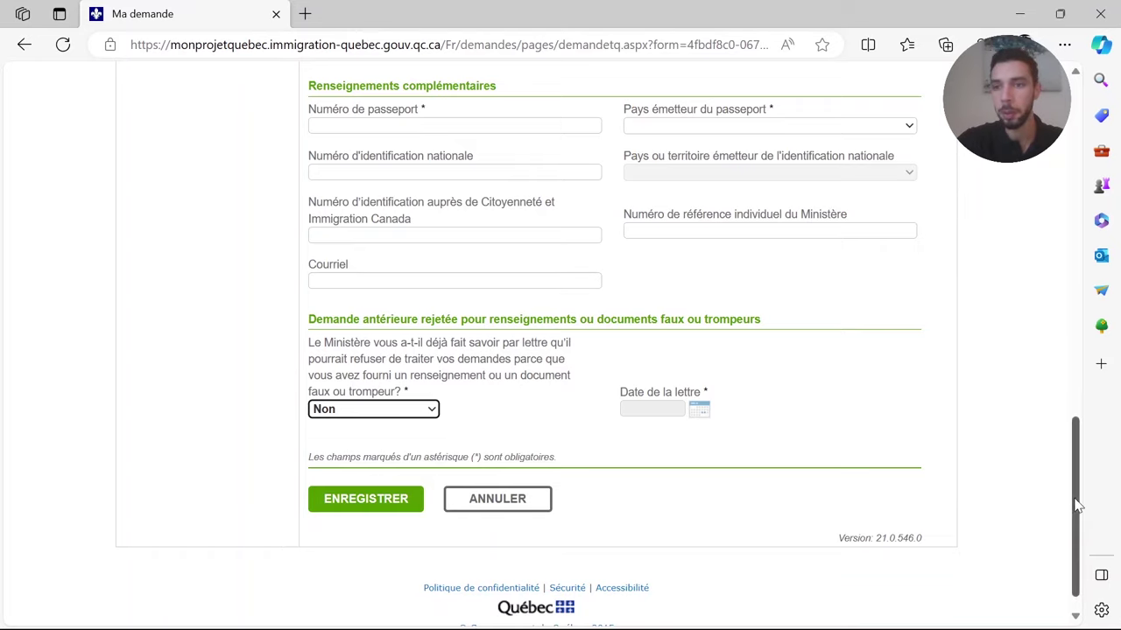
- Cancel the new family member form
mouse_move(1075, 507)
left_mouse_down()
mouse_move(1077, 204)
mouse_move(1076, 526)
left_mouse_up()
right_click(1093, 200)
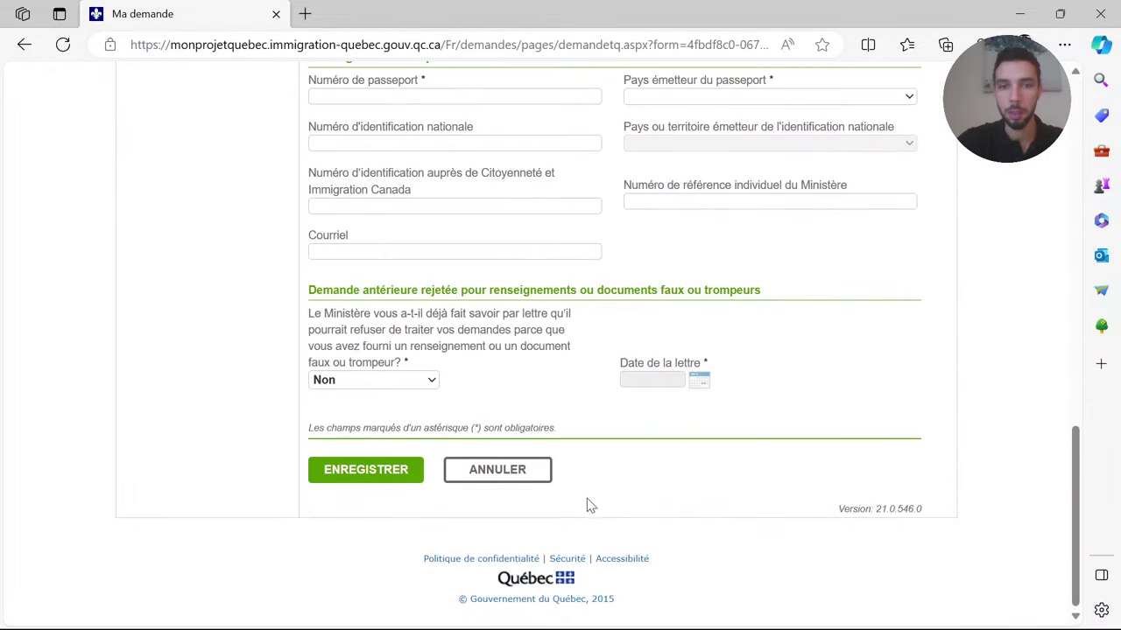
left_click(527, 478)
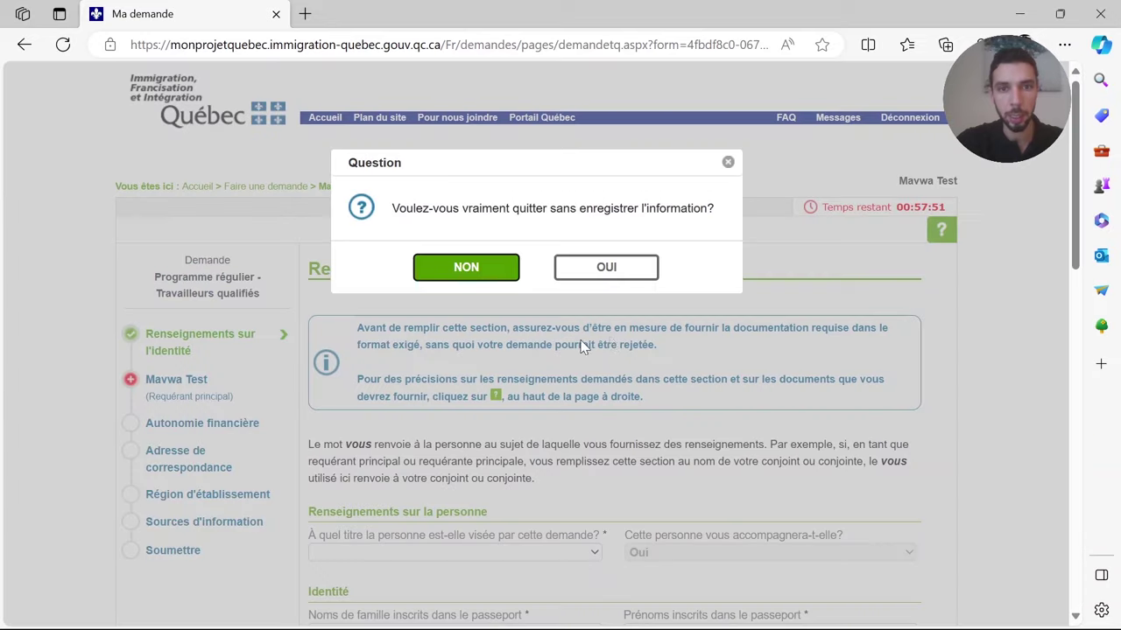
- Leave the form without saving and open the principal applicant's pre-filled identity details
left_click(585, 259)
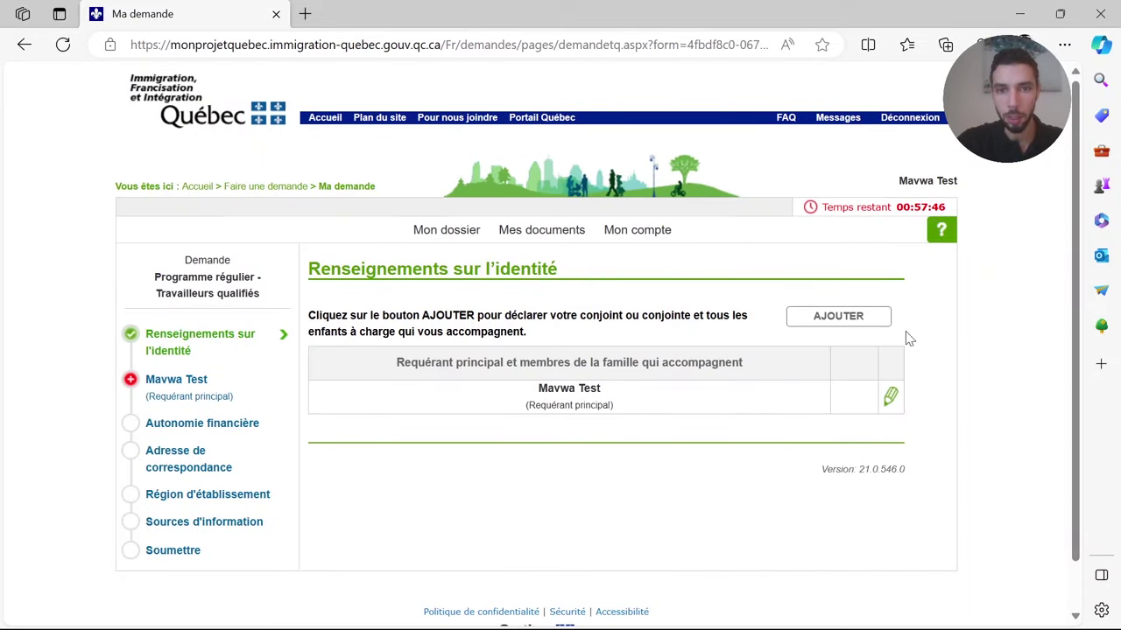
left_click(890, 397)
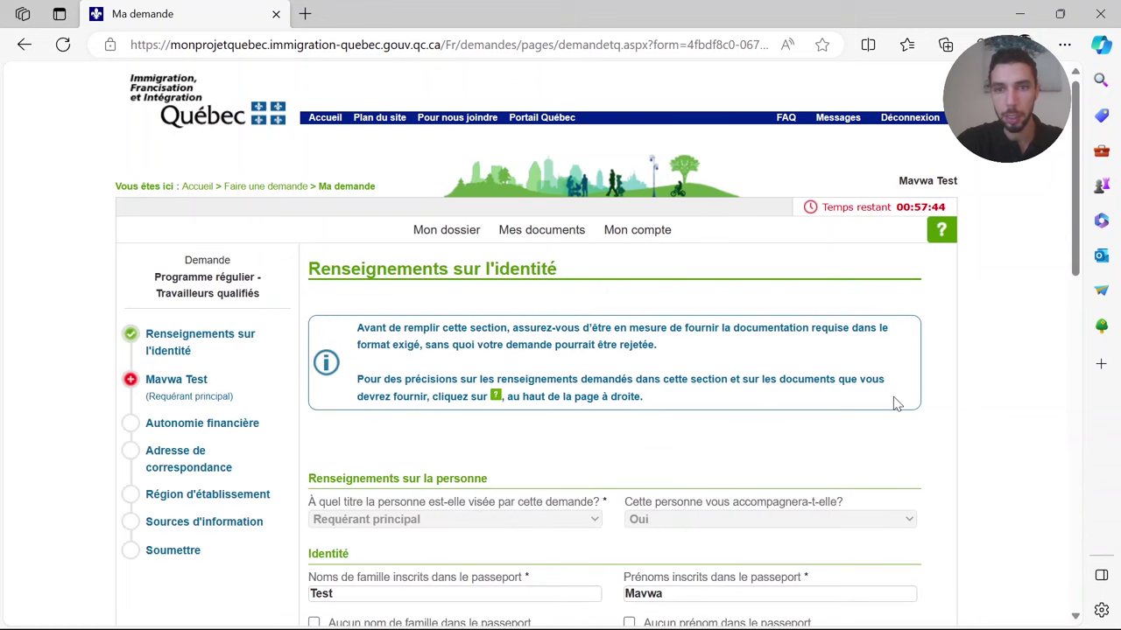
left_click_drag(1080, 228, 1067, 363)
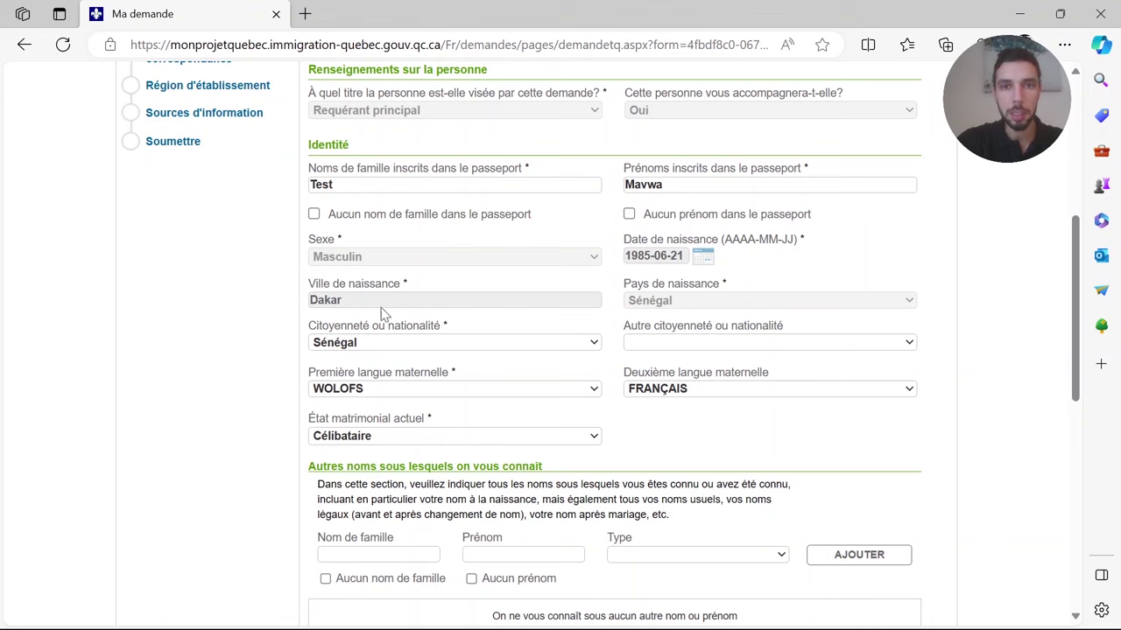
key("alt+Tab")
key("alt+Tab")
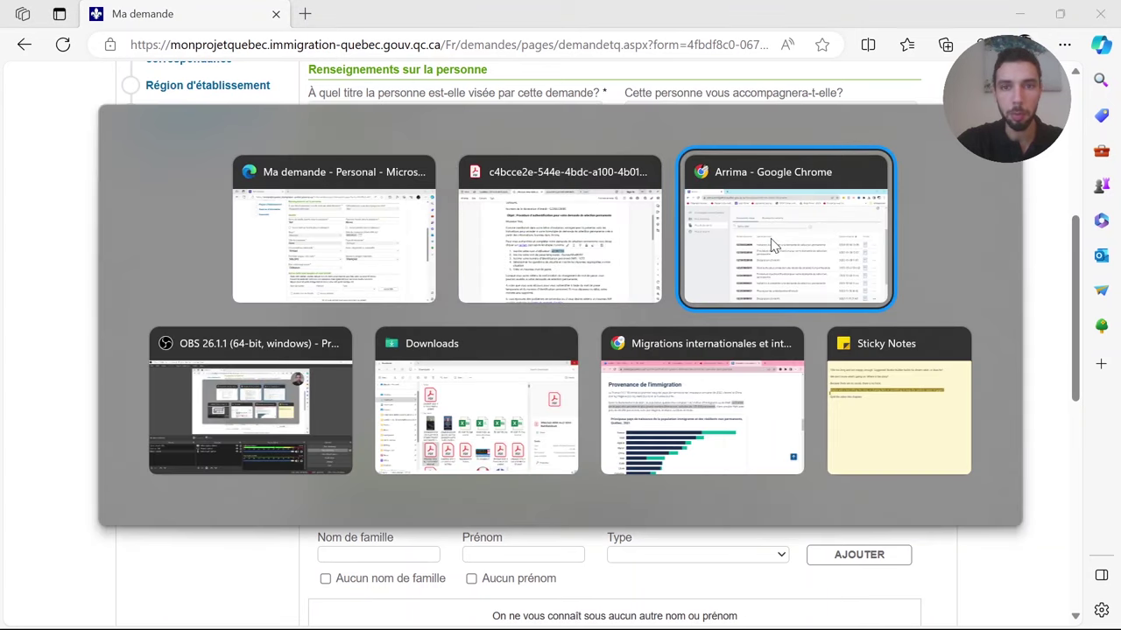
key("alt+Tab")
key("alt+Tab")
key("alt+Tab")
left_click(560, 232)
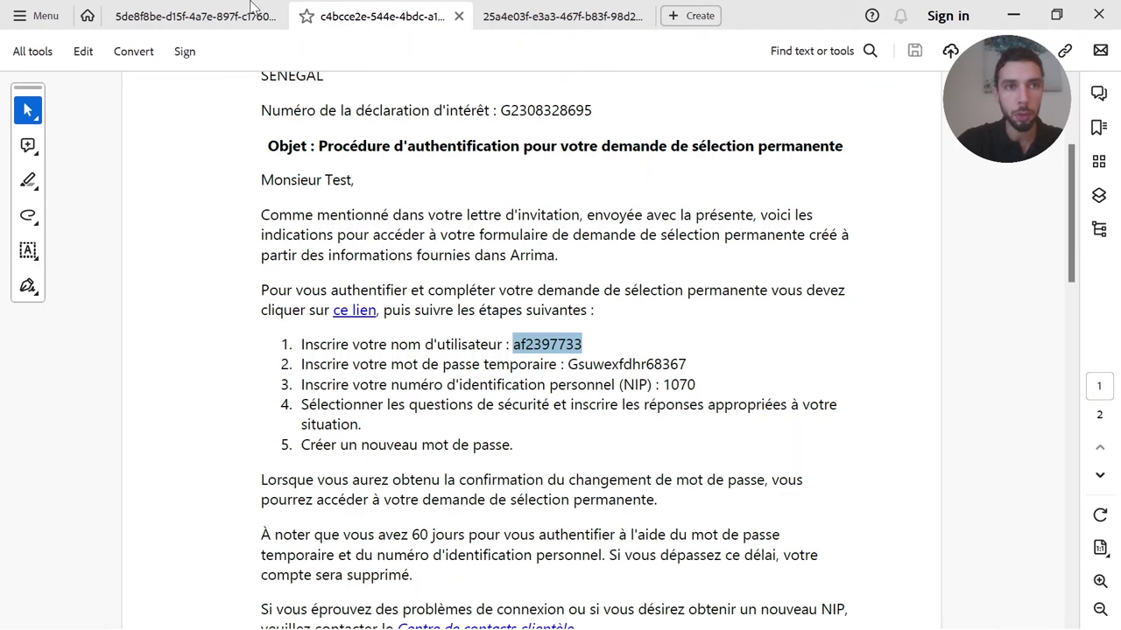
left_click(166, 19)
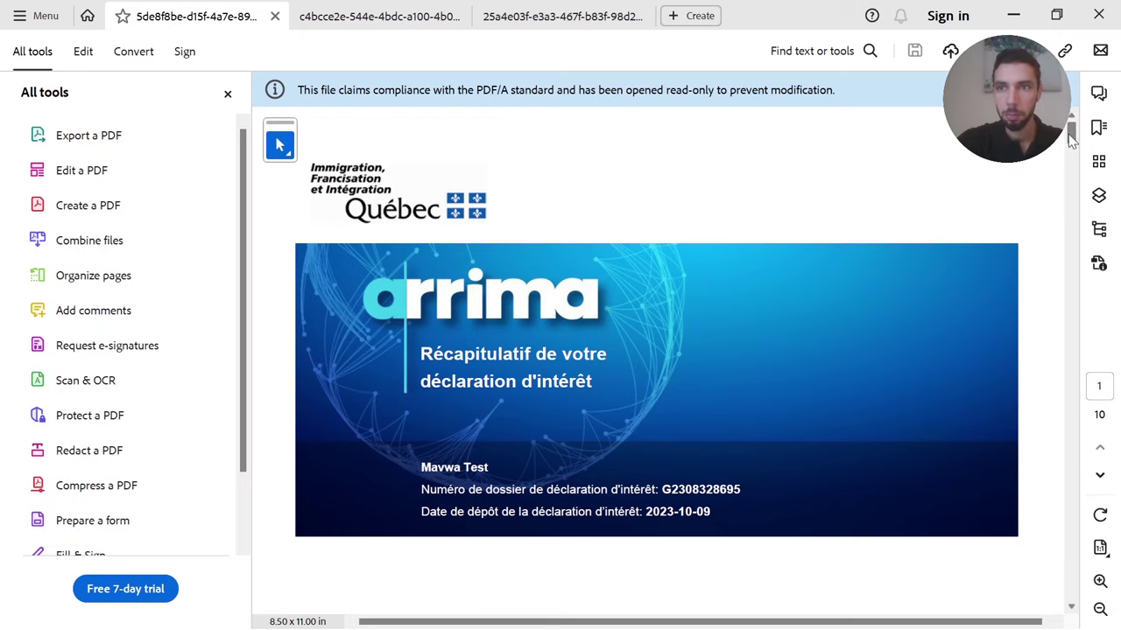
left_click_drag(1070, 133, 1075, 217)
key("alt+Tab")
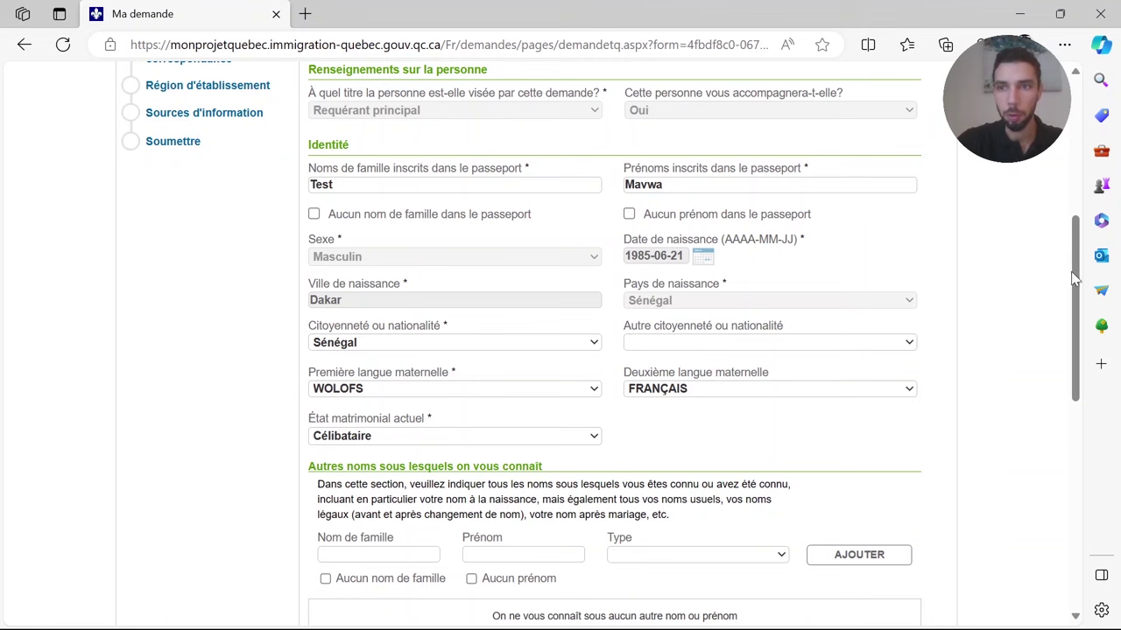
left_click_drag(1075, 278, 1080, 475)
- Save the principal applicant's identity form, then expand its sub-steps down to Diplômes
left_click(361, 516)
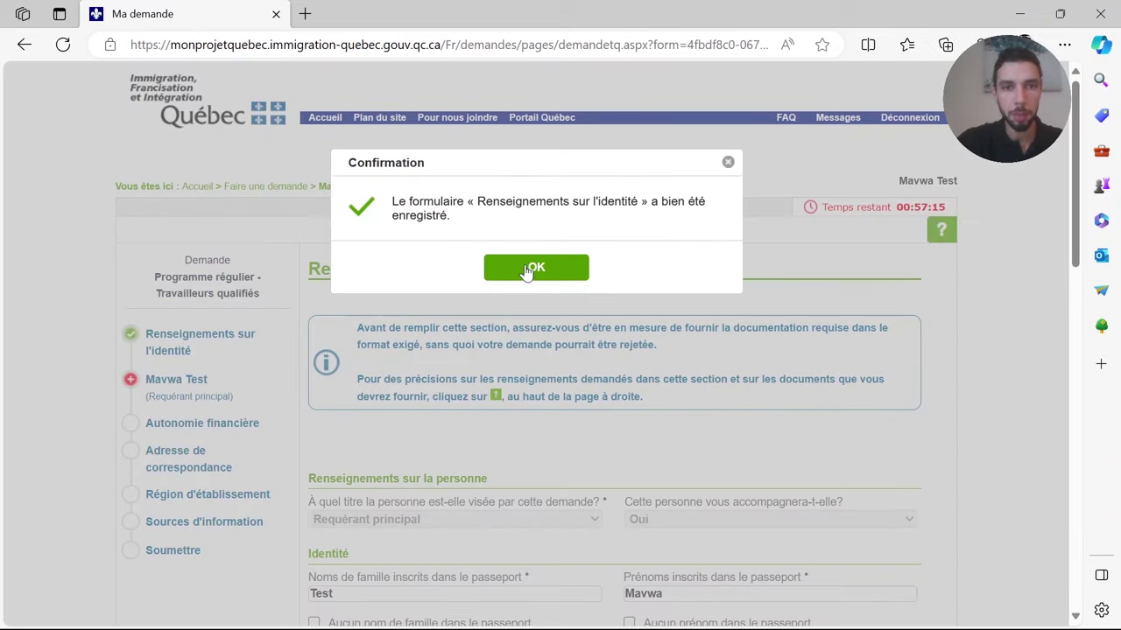
left_click(533, 268)
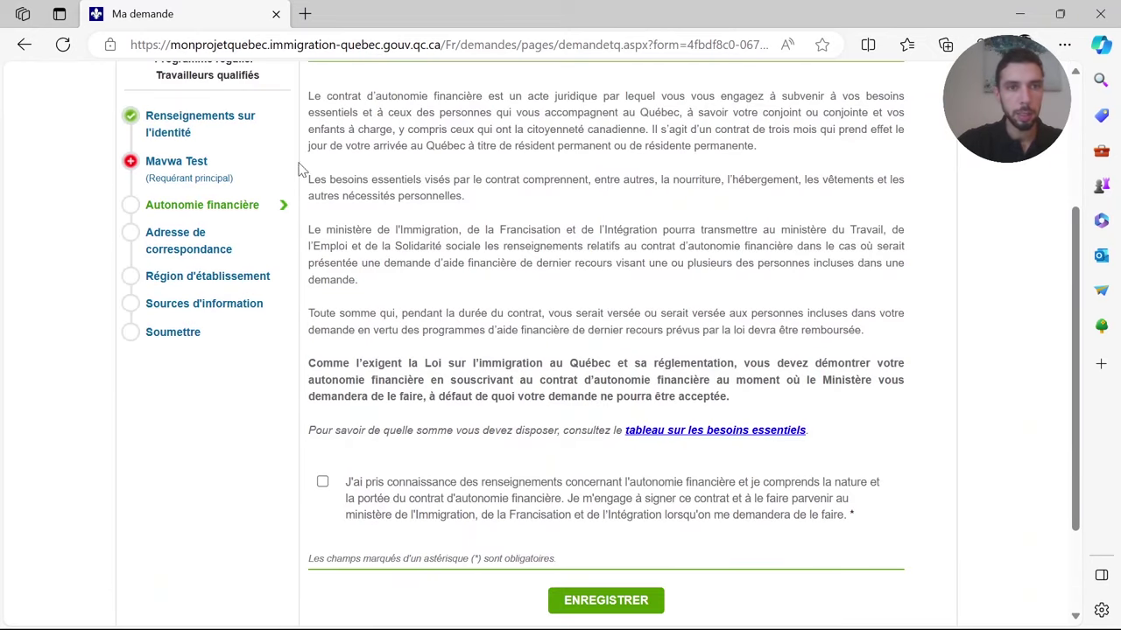
scroll(604, 216, "up", 2)
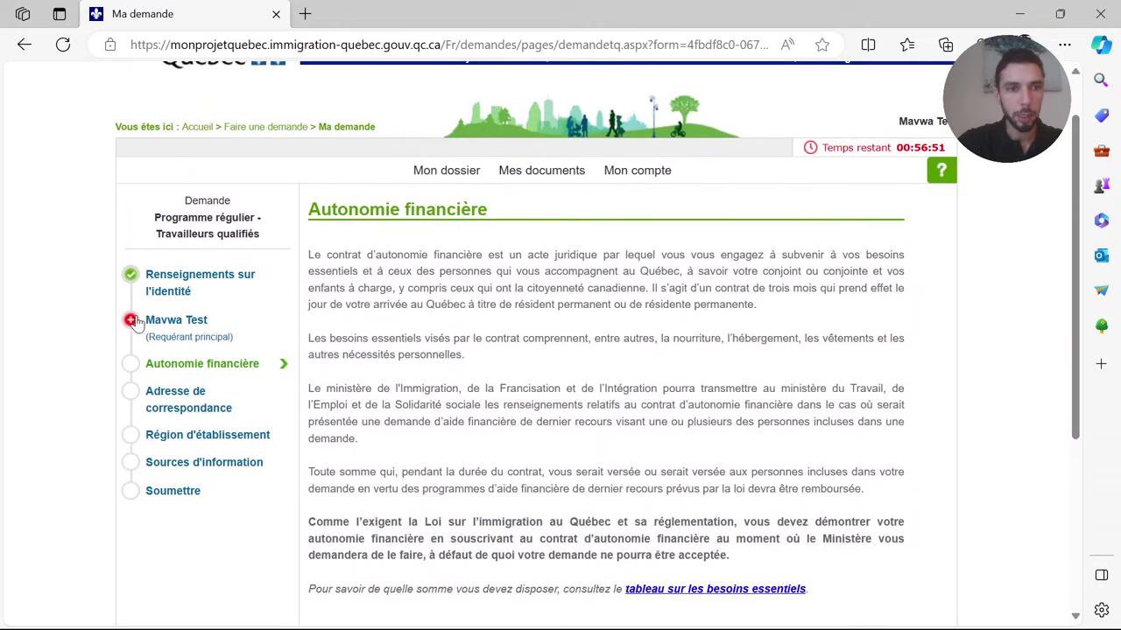
left_click(130, 322)
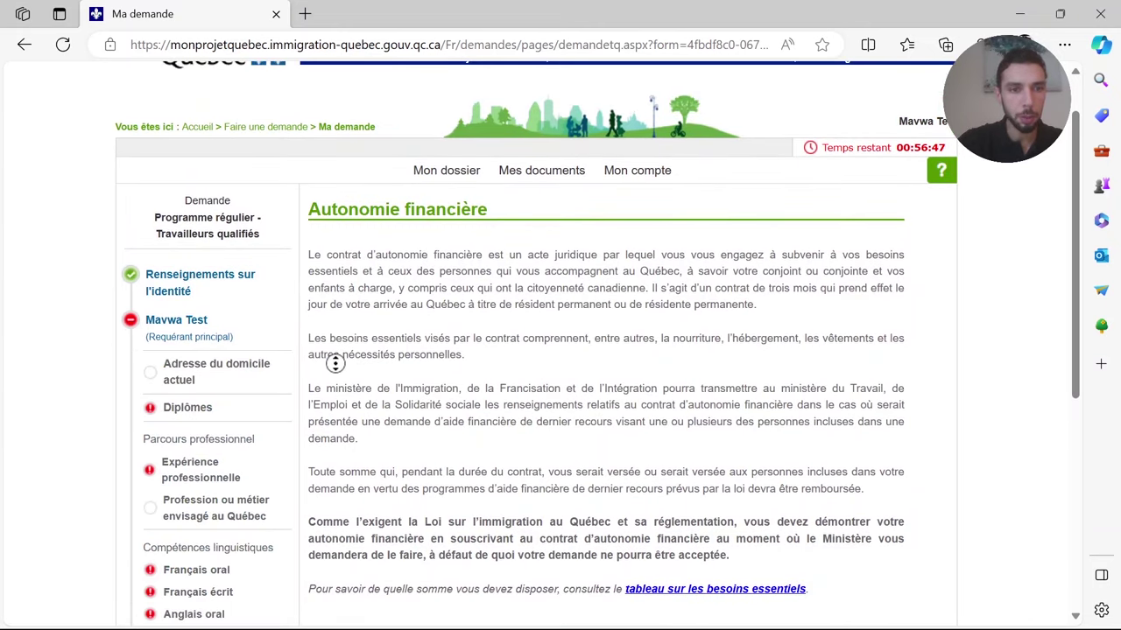
scroll(328, 418, "down", 2)
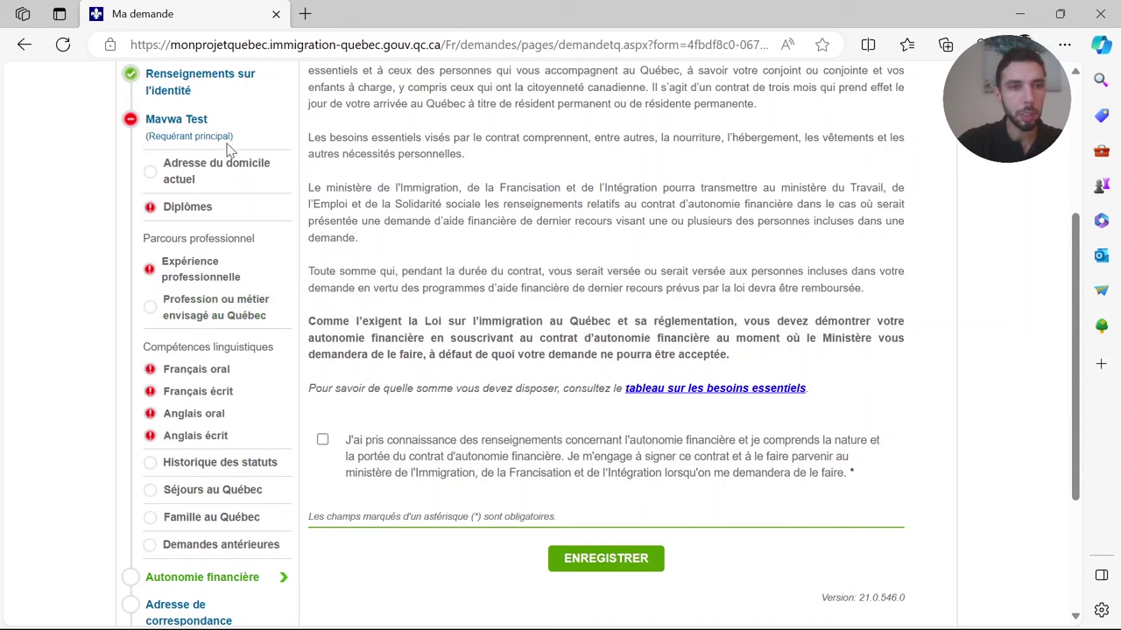
key("alt+Tab")
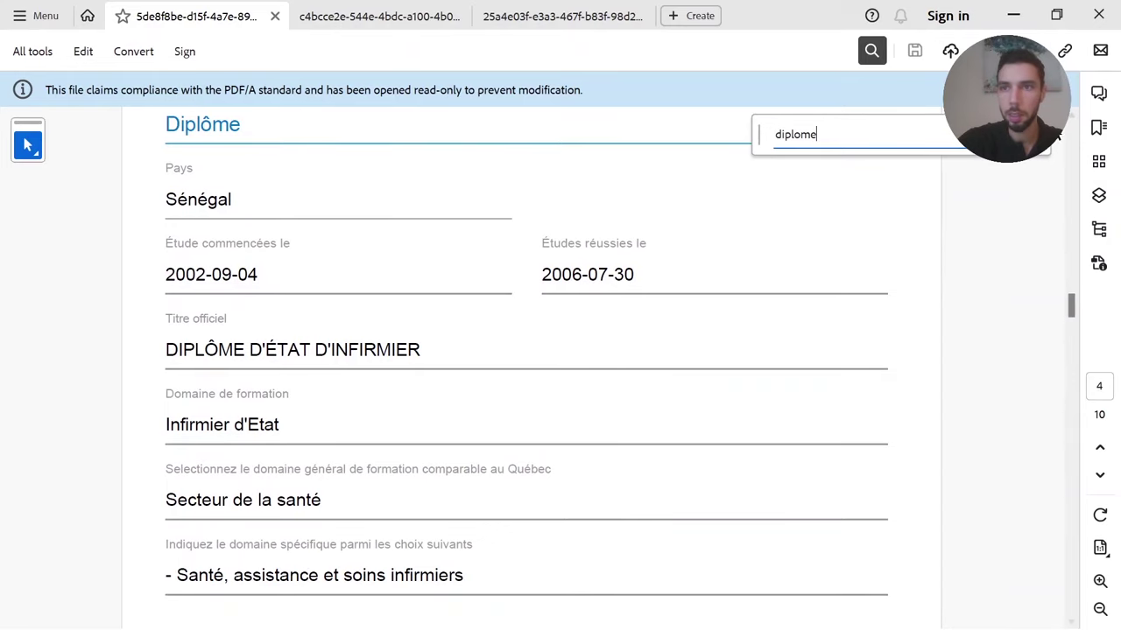
- Copy the 2002-09-04 start date from the PDF's Diplôme section for the form
key("Escape")
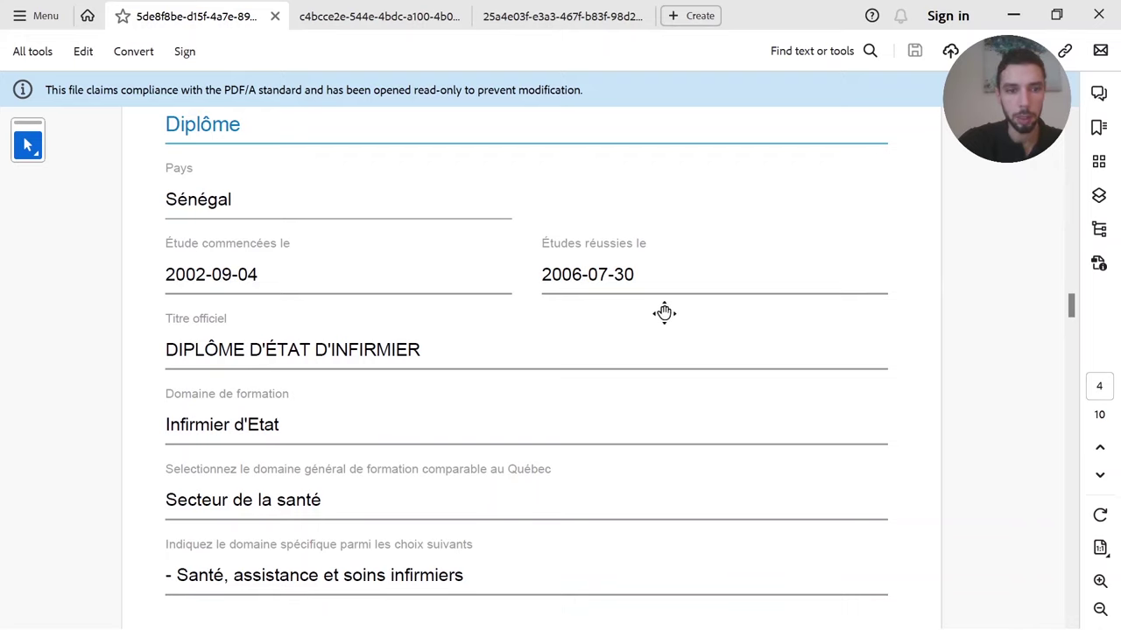
scroll(663, 324, "down", 2)
scroll(661, 327, "up", 3)
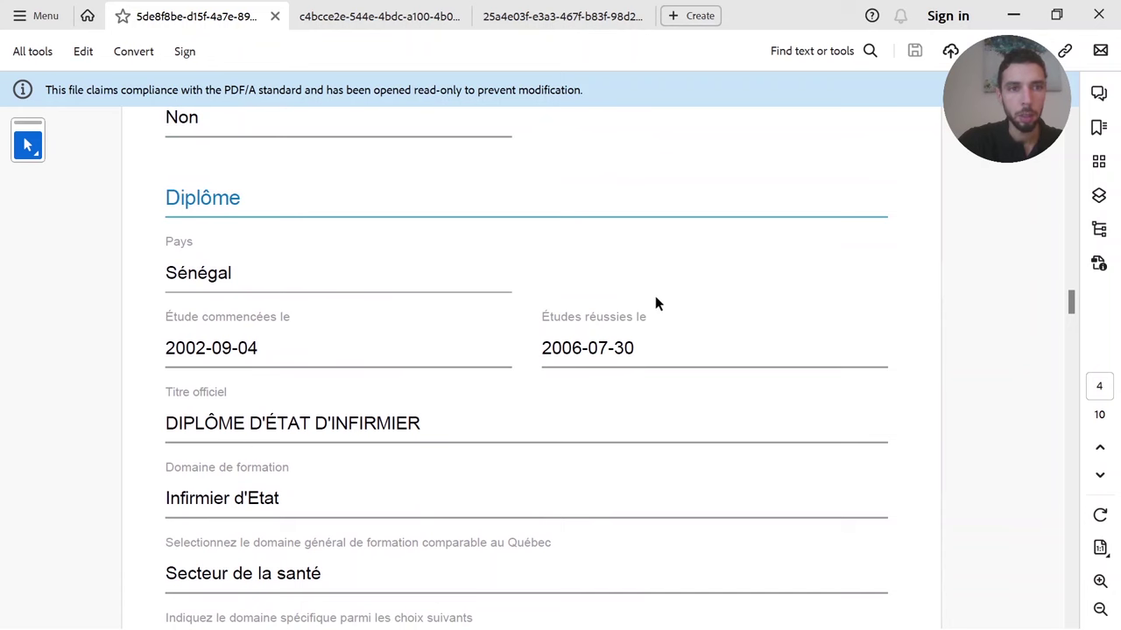
right_click(655, 298)
left_click(590, 313)
scroll(589, 328, "down", 3)
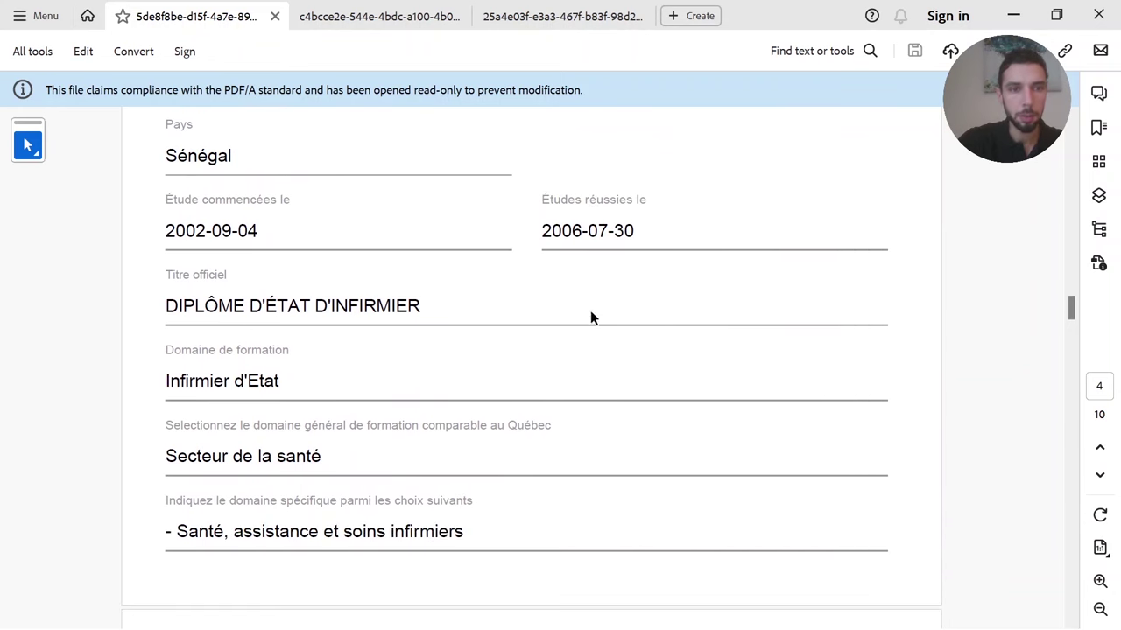
key("alt+Tab")
key("alt+Tab")
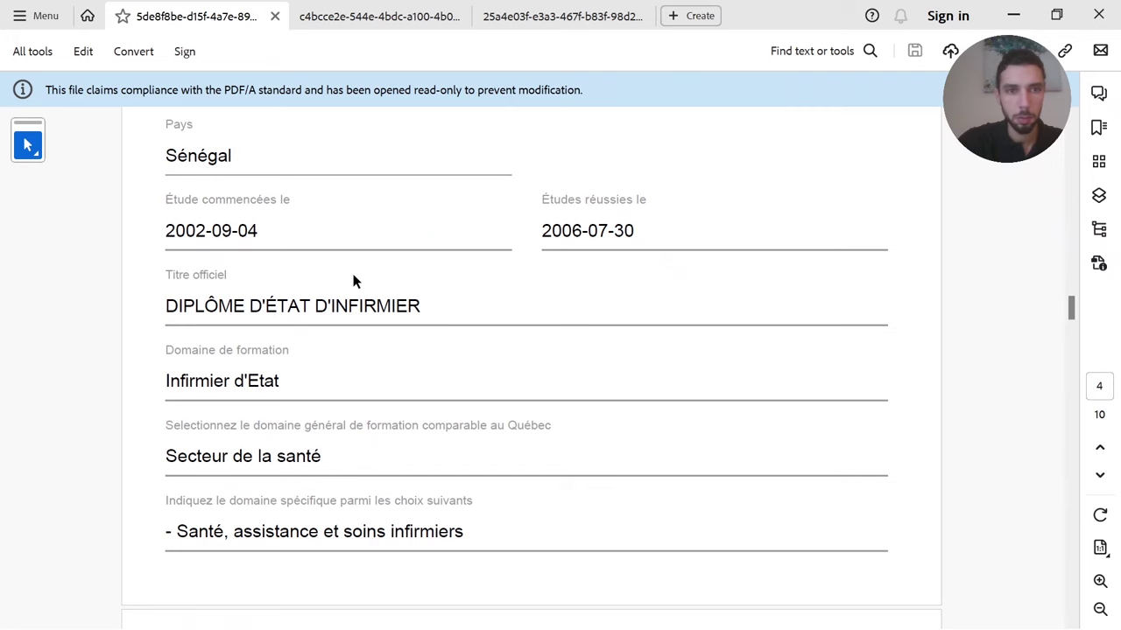
left_click_drag(261, 229, 162, 229)
key("ctrl+c")
key("alt+Tab")
- Enter study dates 2002-09-04 to 2006-07-30 and title DIPLÔME D'ÉTAT D'INFIRMIER
key("ctrl+v")
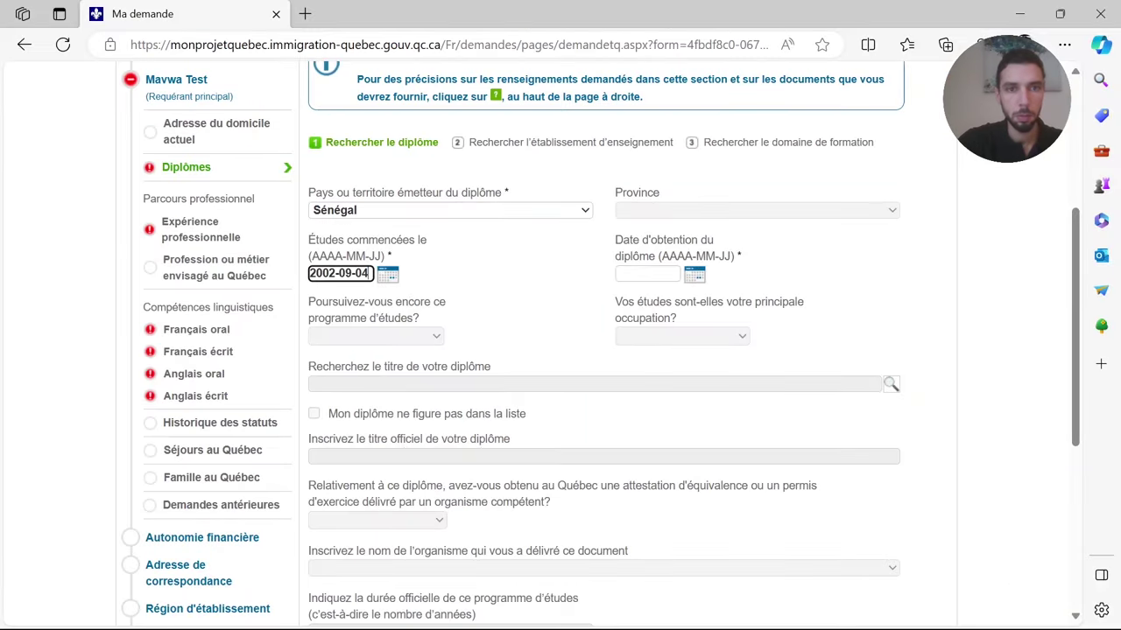
key("alt+Tab")
left_click_drag(635, 231, 533, 230)
key("ctrl+c")
key("alt+Tab")
key("Tab")
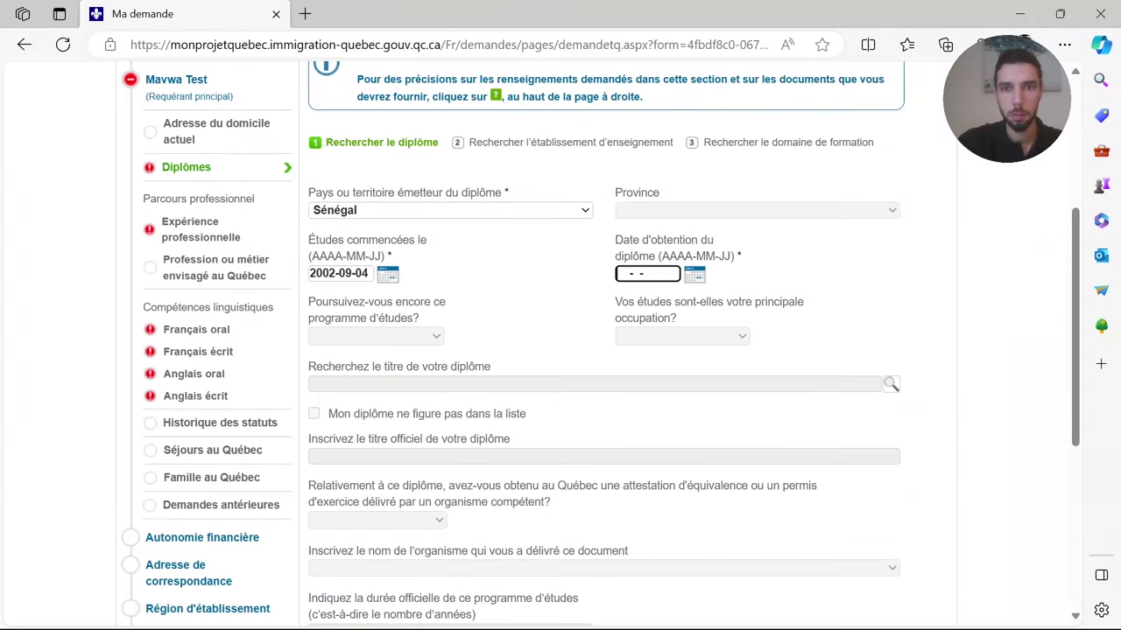
key("ctrl+v")
key("Tab")
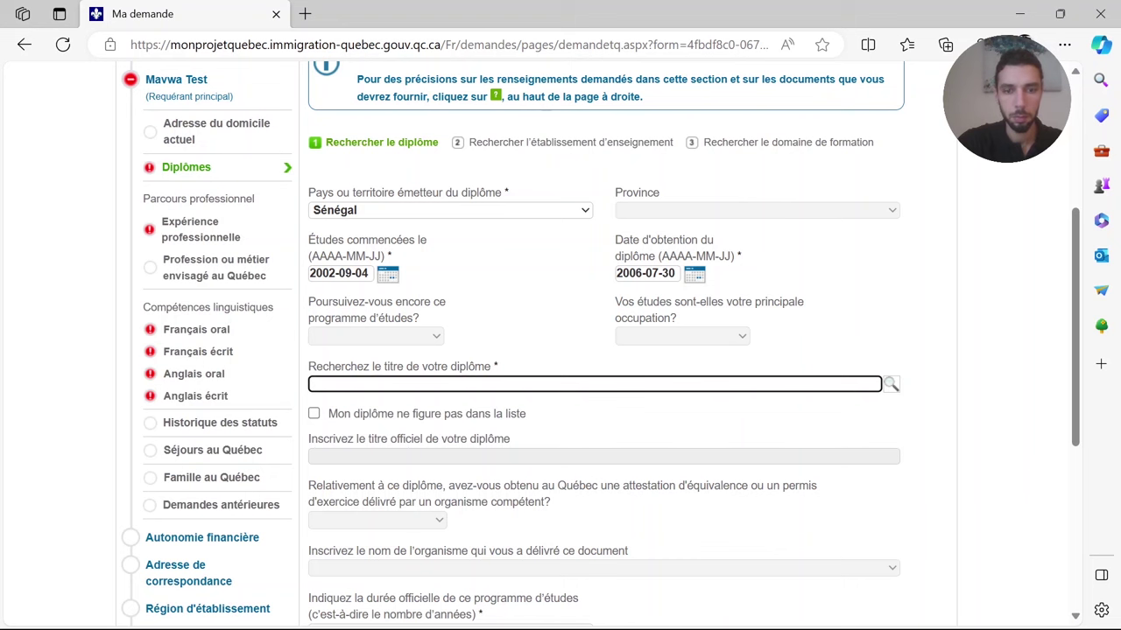
type("infirmier")
left_click(569, 511)
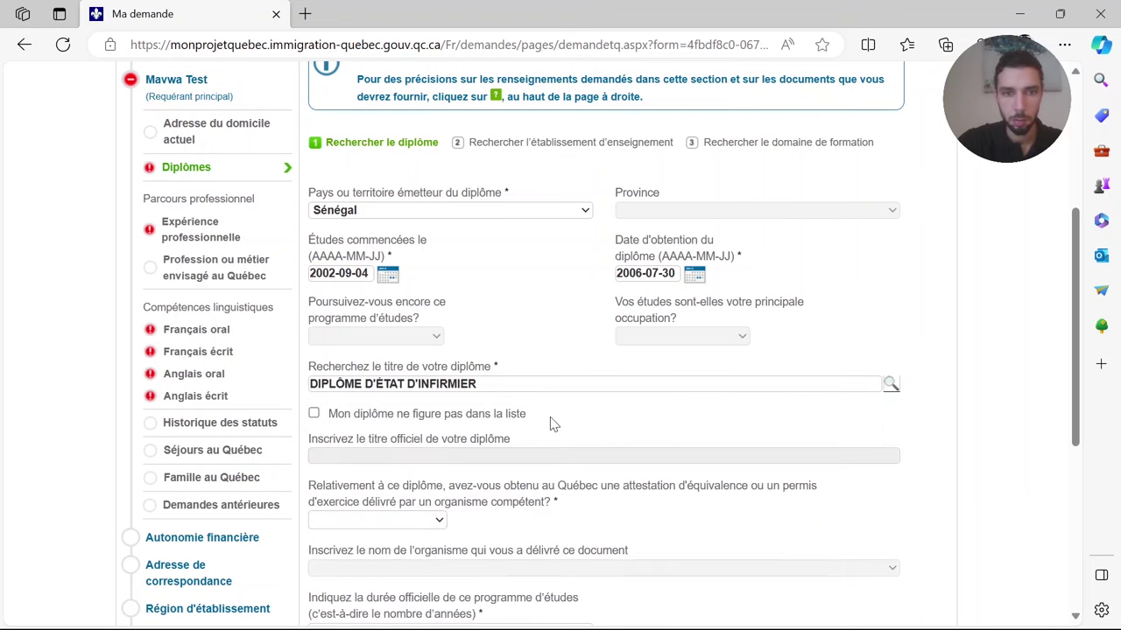
- Answer Non to the Québec equivalence question for the diploma
scroll(391, 245, "down", 3)
left_click(391, 250)
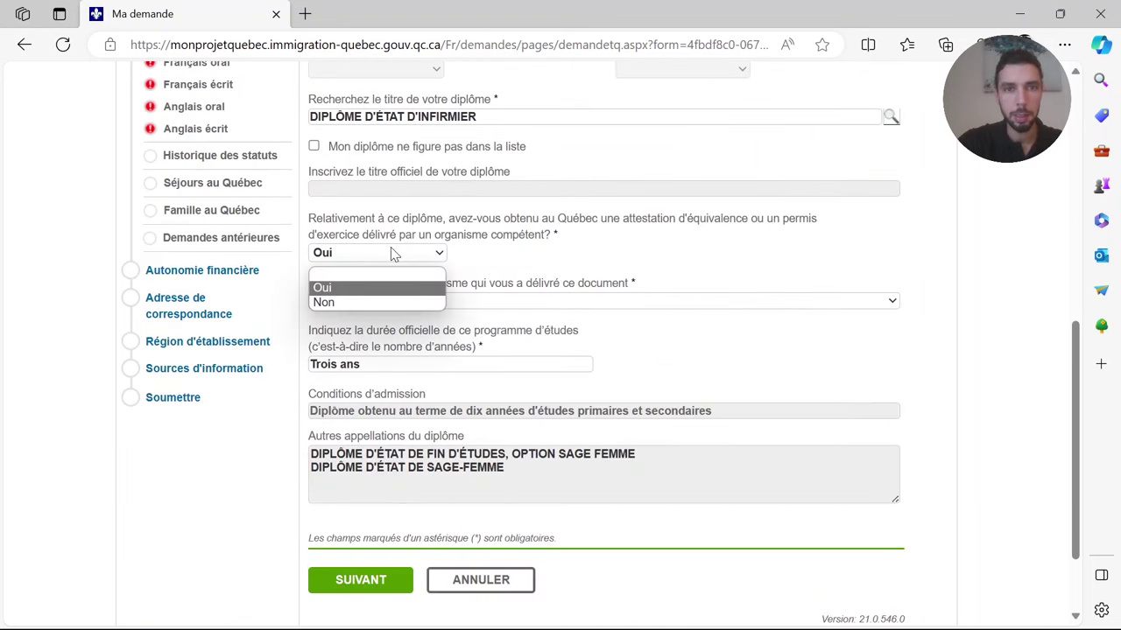
left_click(392, 302)
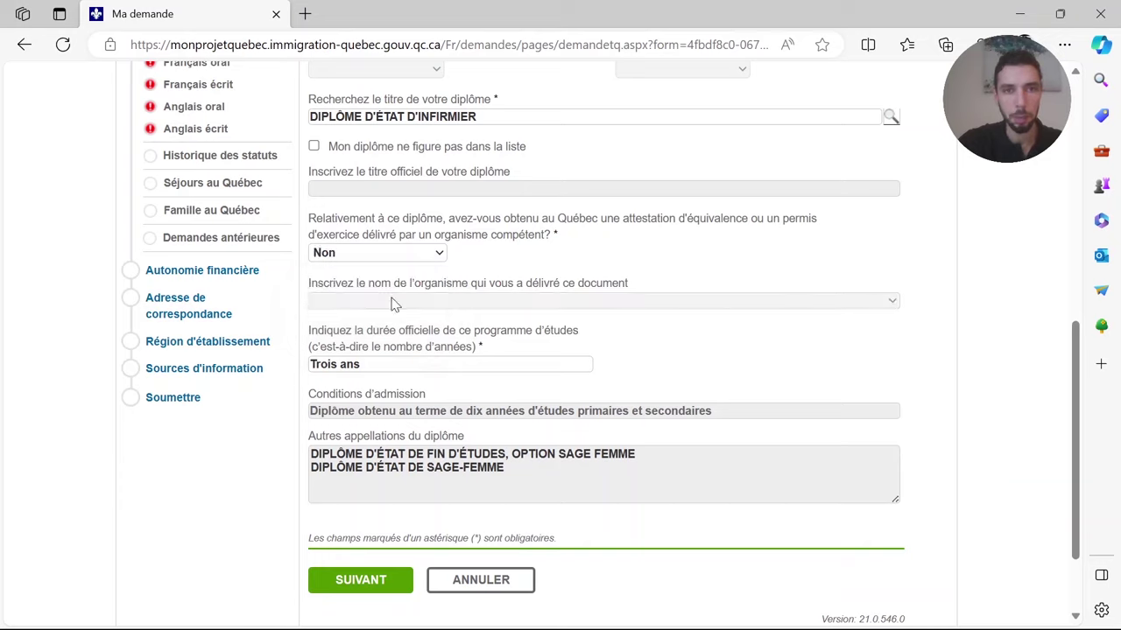
left_click(409, 254)
left_click(403, 287)
left_click(438, 304)
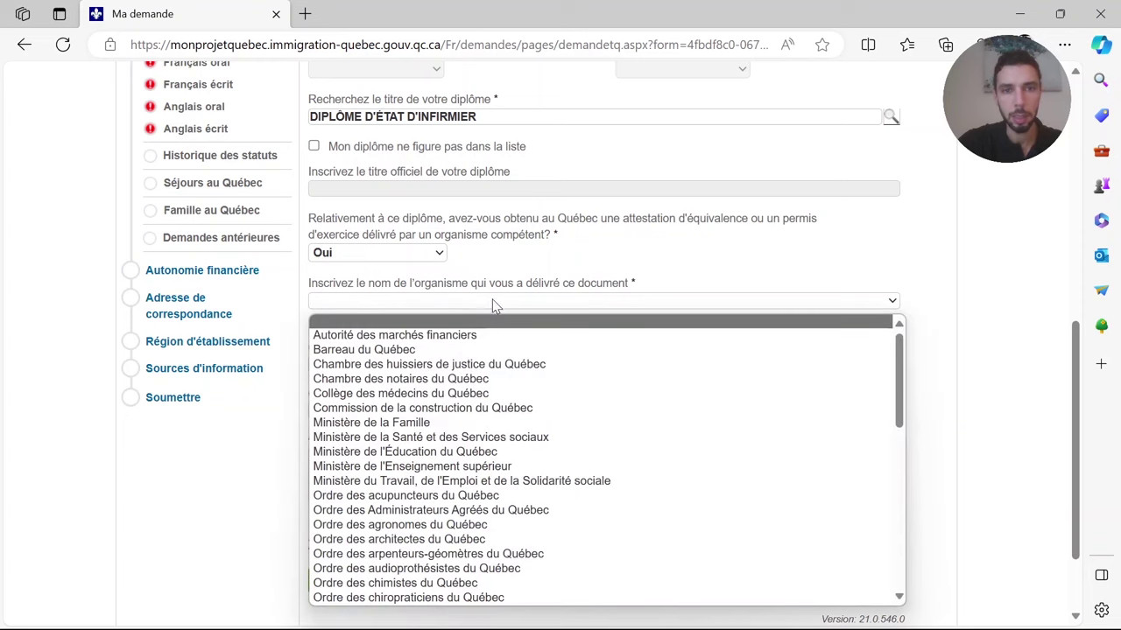
left_click(554, 300)
left_click(408, 252)
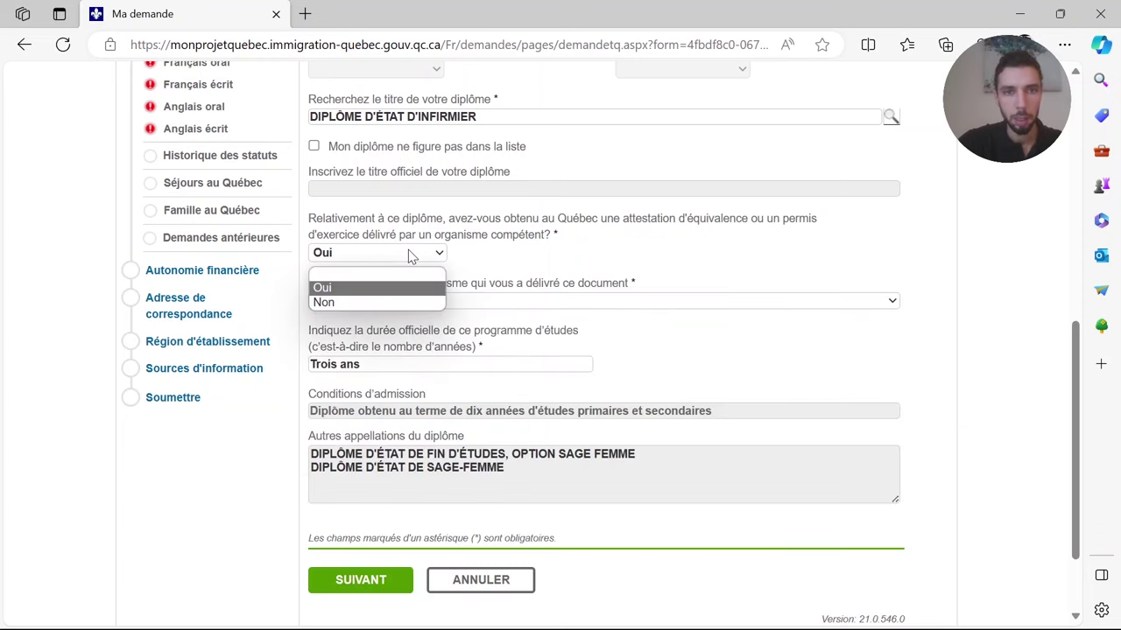
left_click(391, 303)
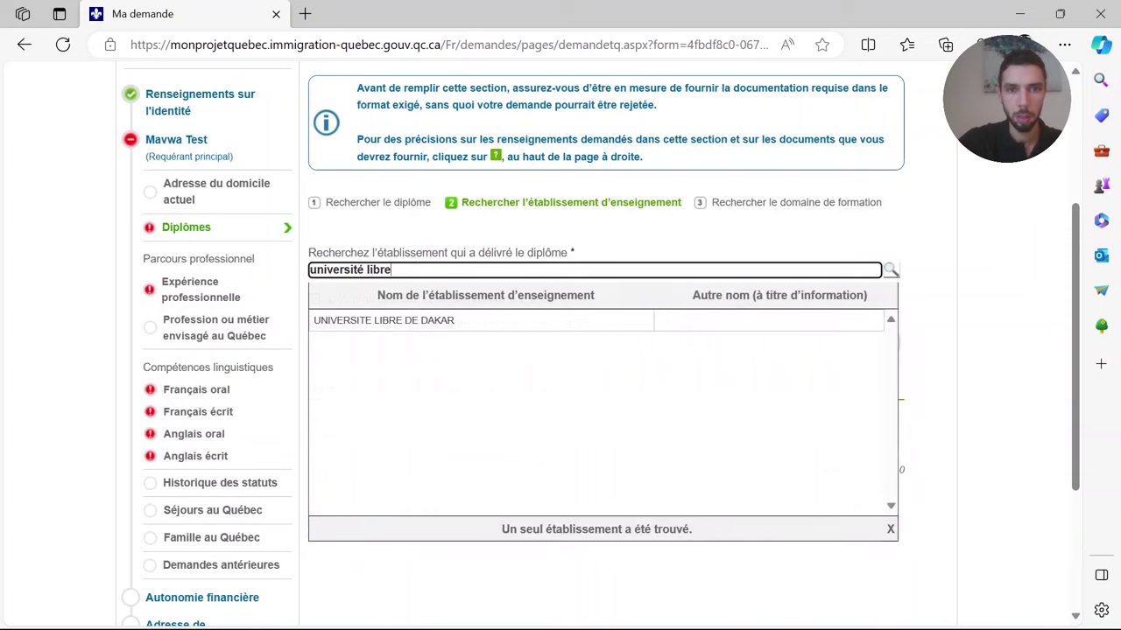
- Choose UNIVERSITE LIBRE DE DAKAR, then tick 'Mon domaine de formation ne figure pas dans la liste'
left_click(446, 327)
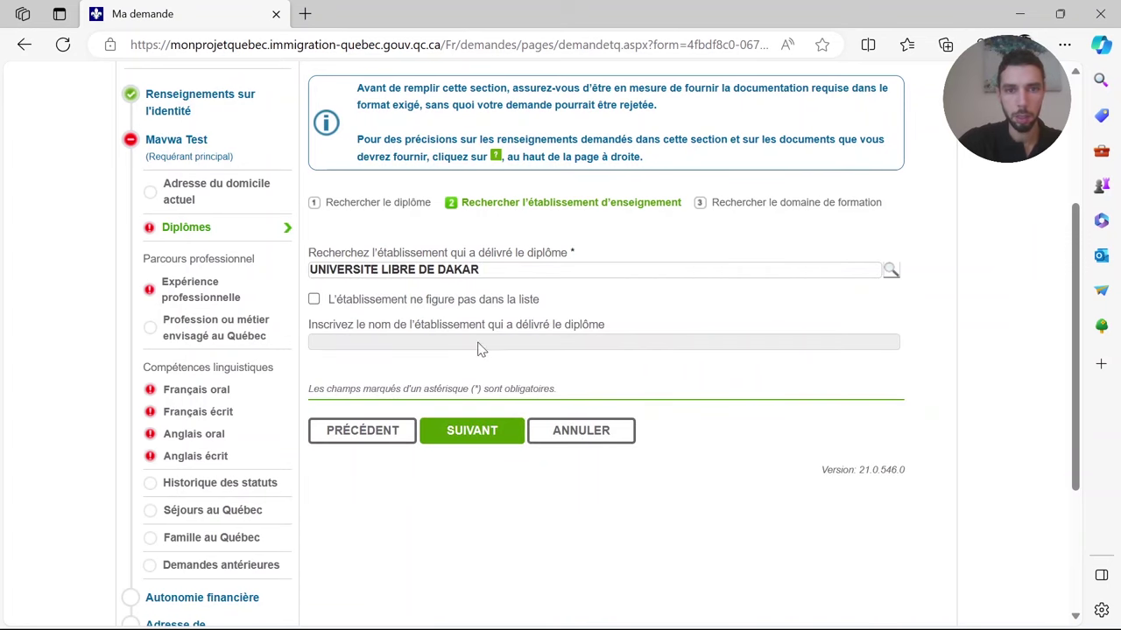
left_click(453, 430)
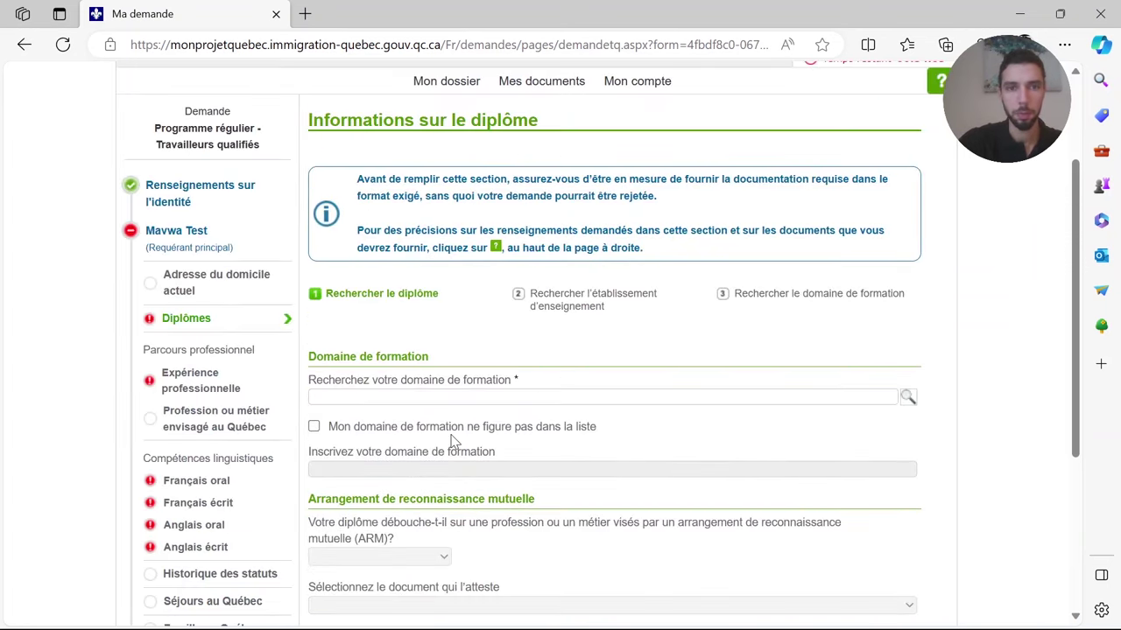
left_click(468, 378)
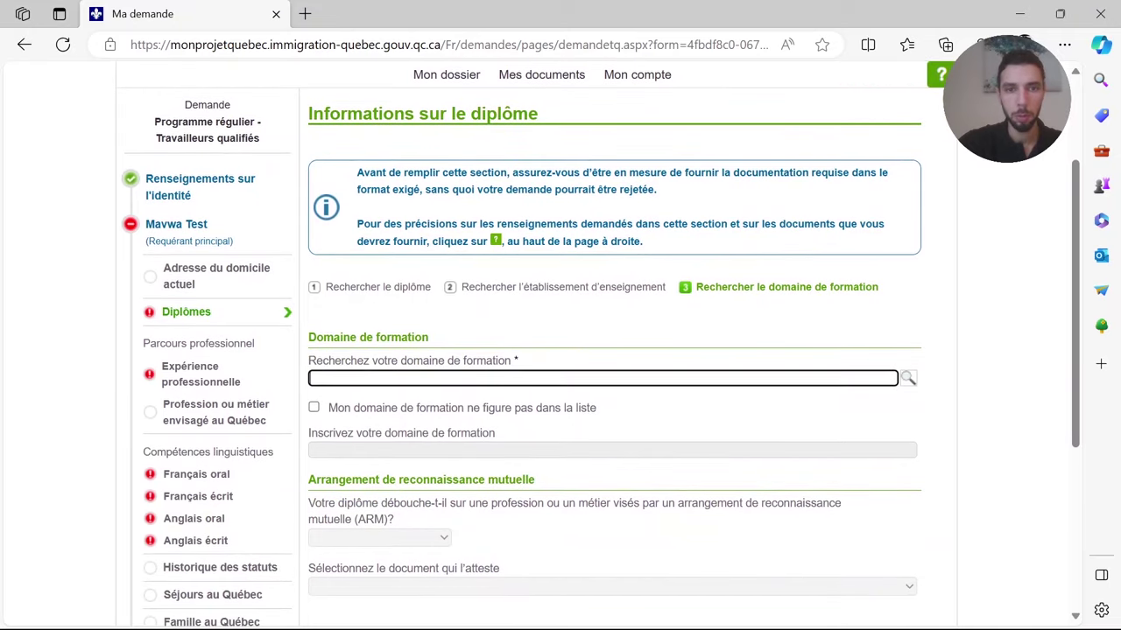
left_click(908, 378)
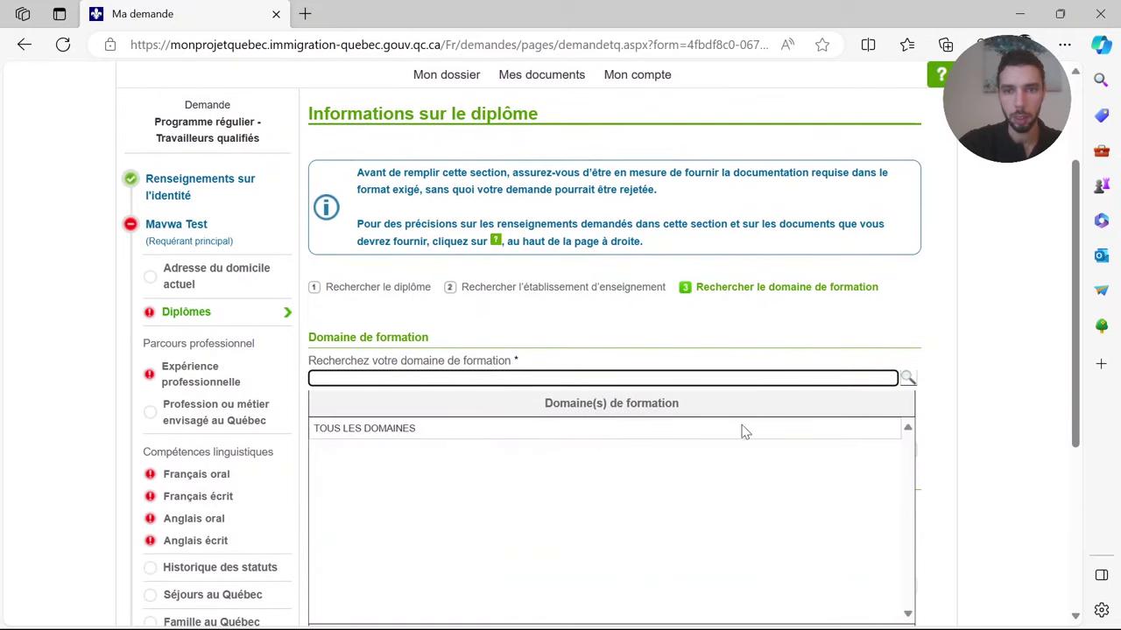
left_click(893, 341)
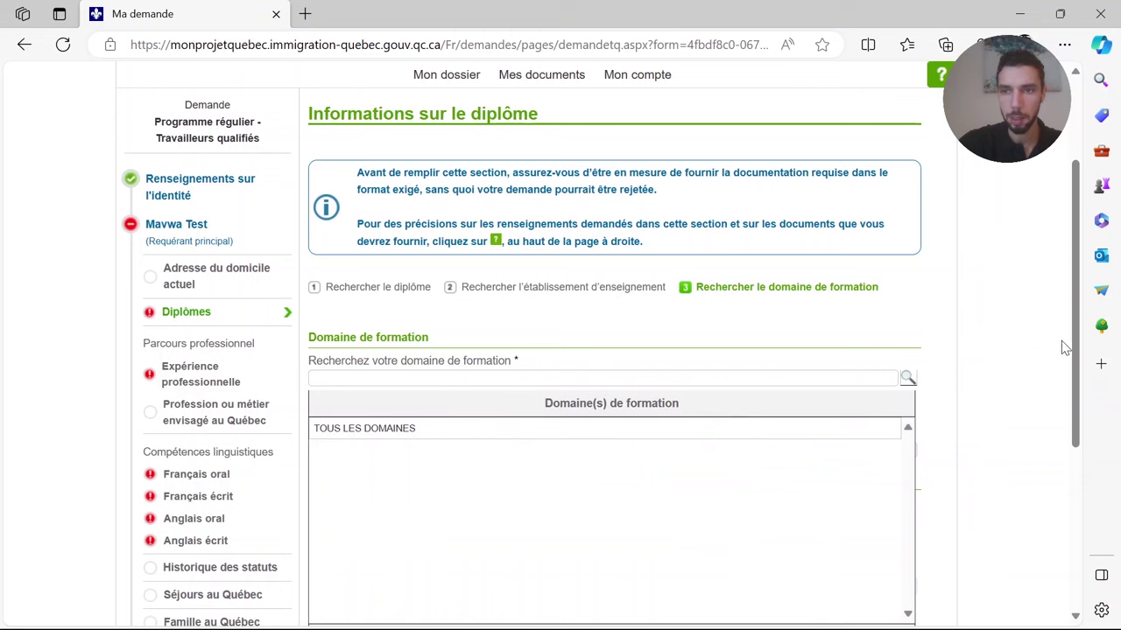
scroll(924, 328, "down", 2)
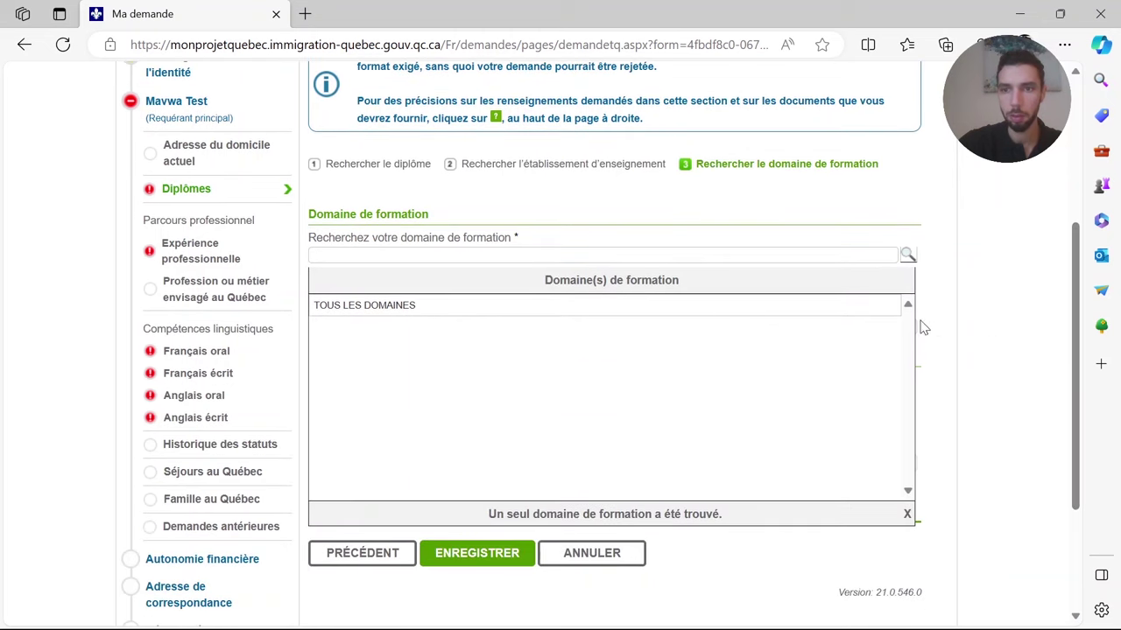
left_click(907, 514)
left_click(333, 286)
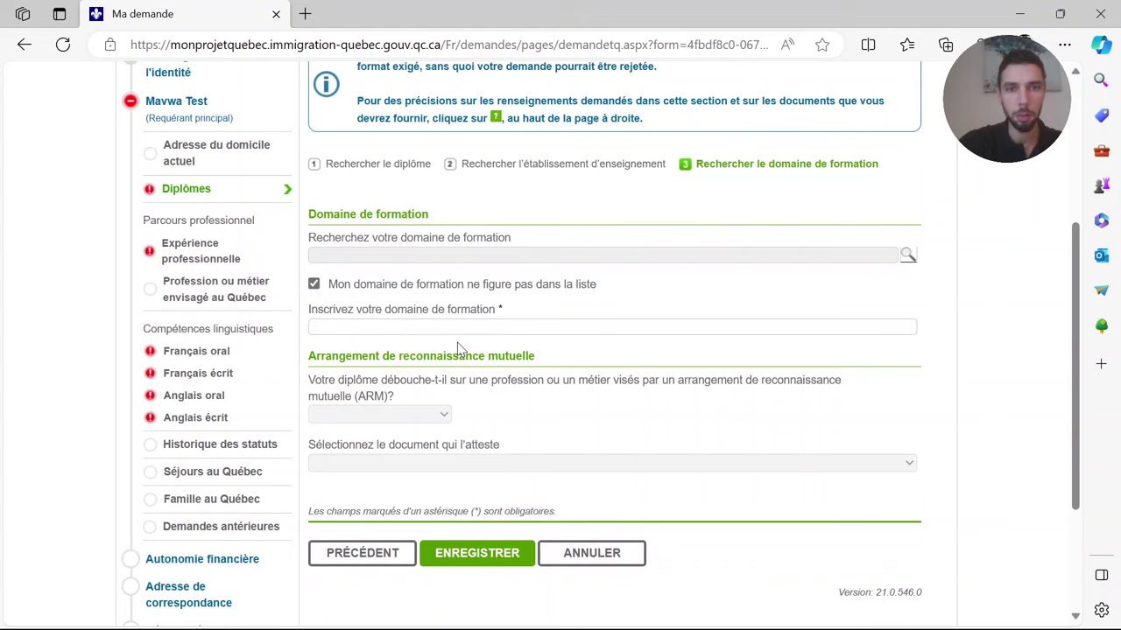
key("alt+Tab")
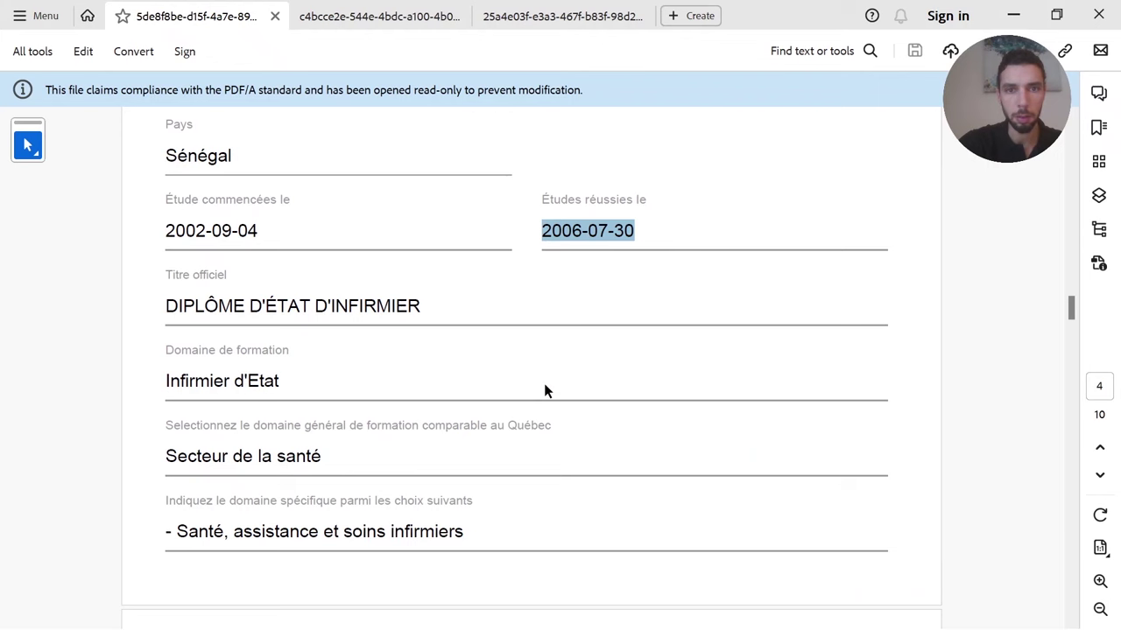
- Select 'Santé, assistance et soins infirmiers' in the PDF and go to the form's domain field
left_click(326, 462)
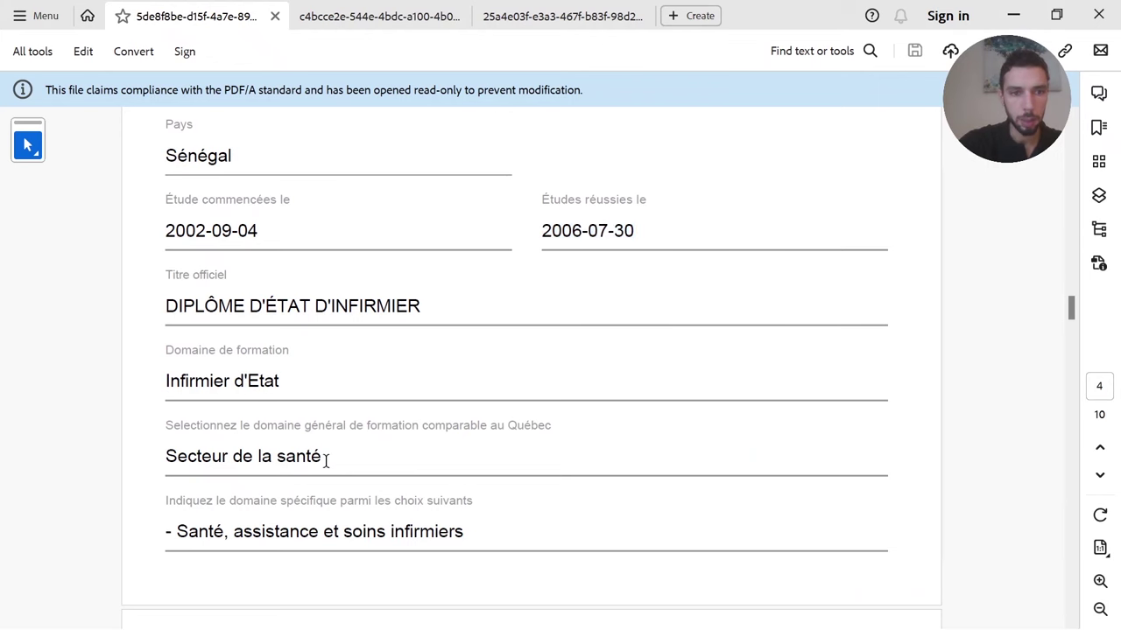
left_click_drag(175, 534, 460, 530)
key("ctrl+c")
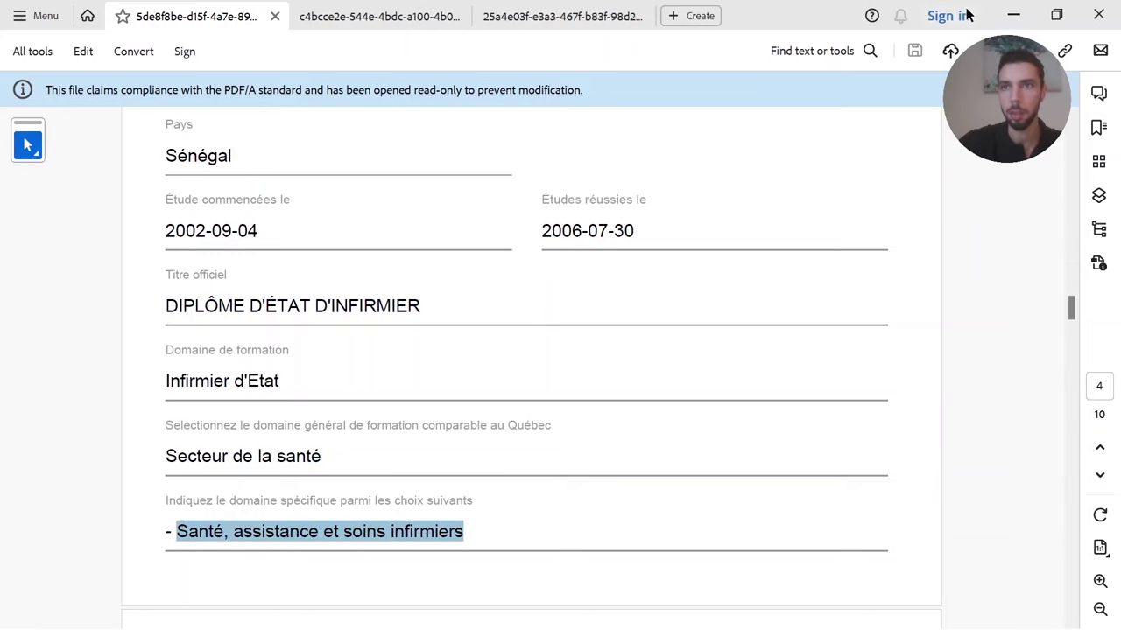
key("alt+Tab")
left_click(385, 326)
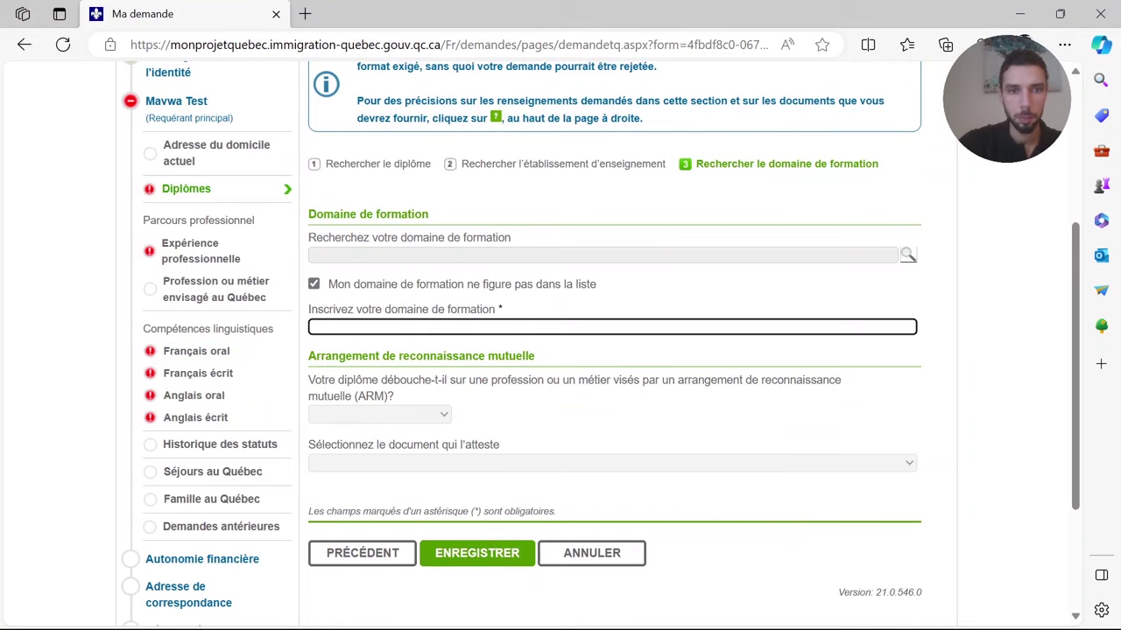
- Paste 'Santé, assistance et soins infirmiers' as the field and save the diploma
key("ctrl+v")
left_click(582, 375)
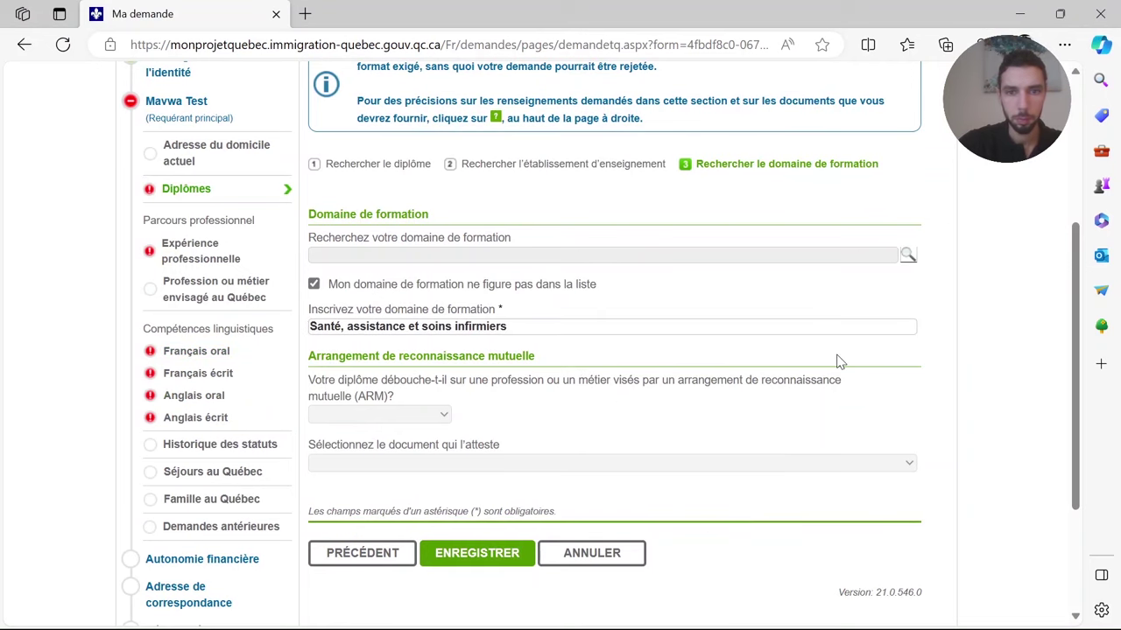
scroll(836, 361, "down", 2)
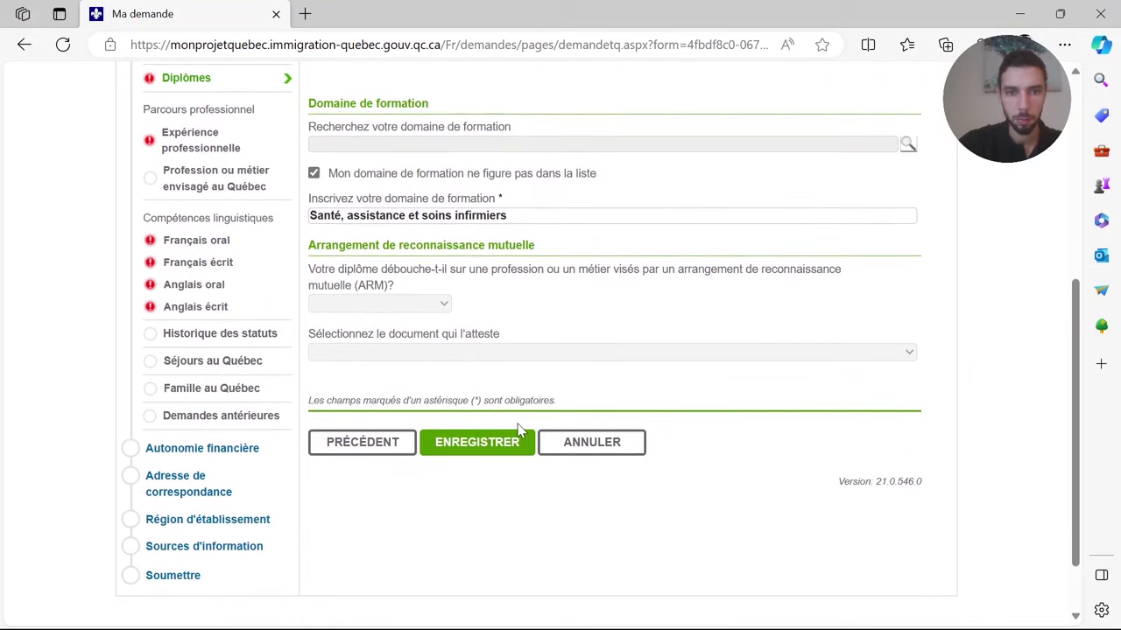
left_click(480, 445)
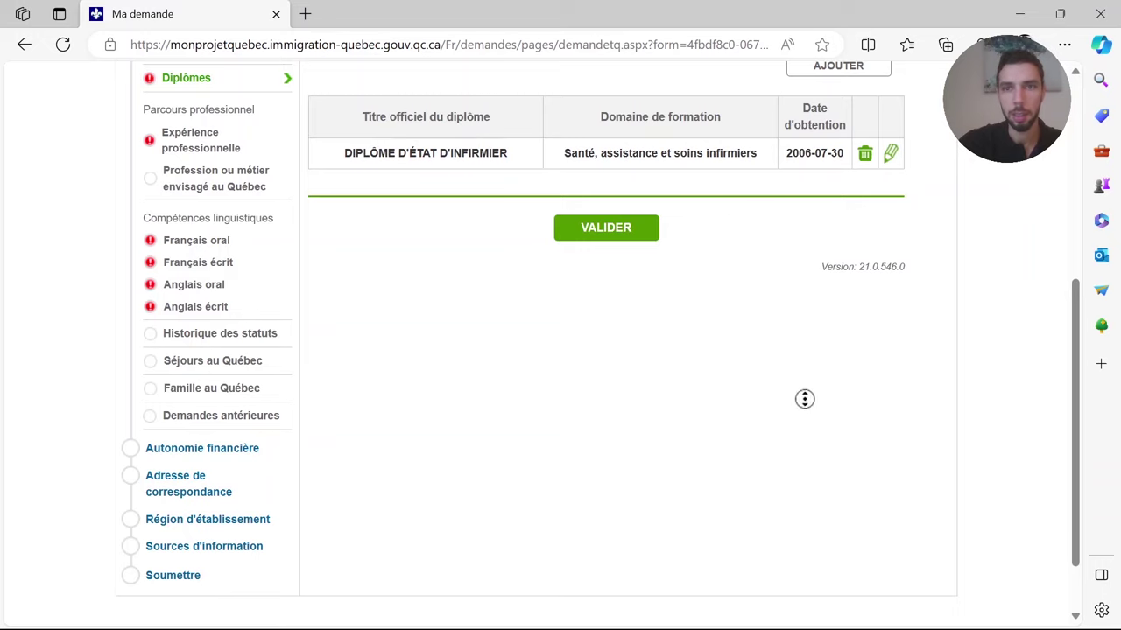
- Validate the Diplômes section and confirm the message
scroll(804, 399, "up", 2)
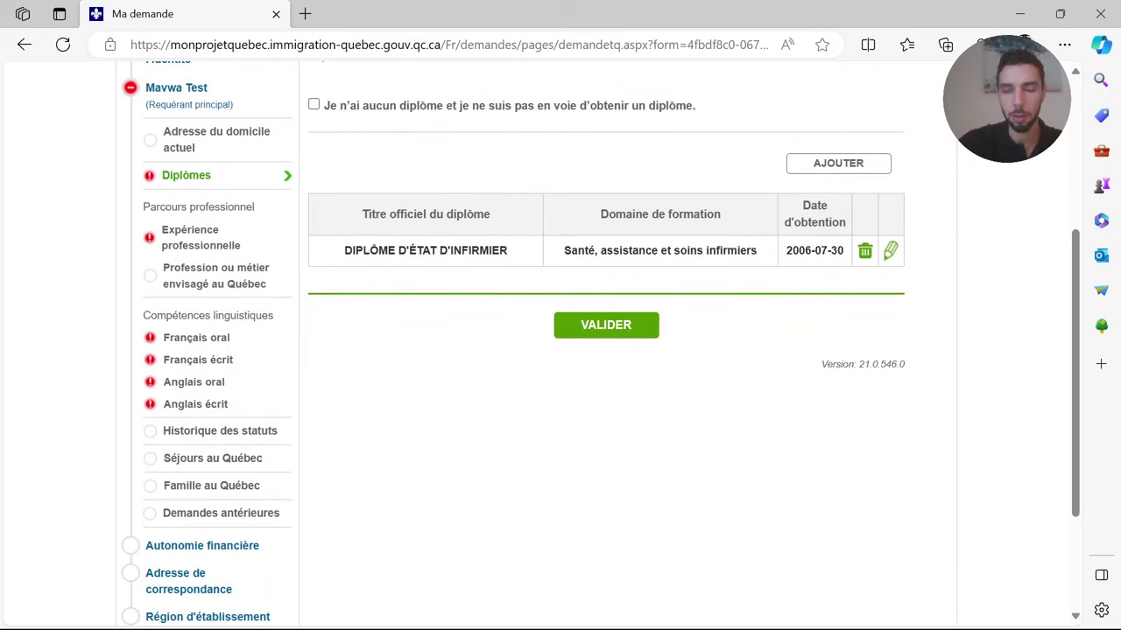
scroll(702, 411, "up", 5)
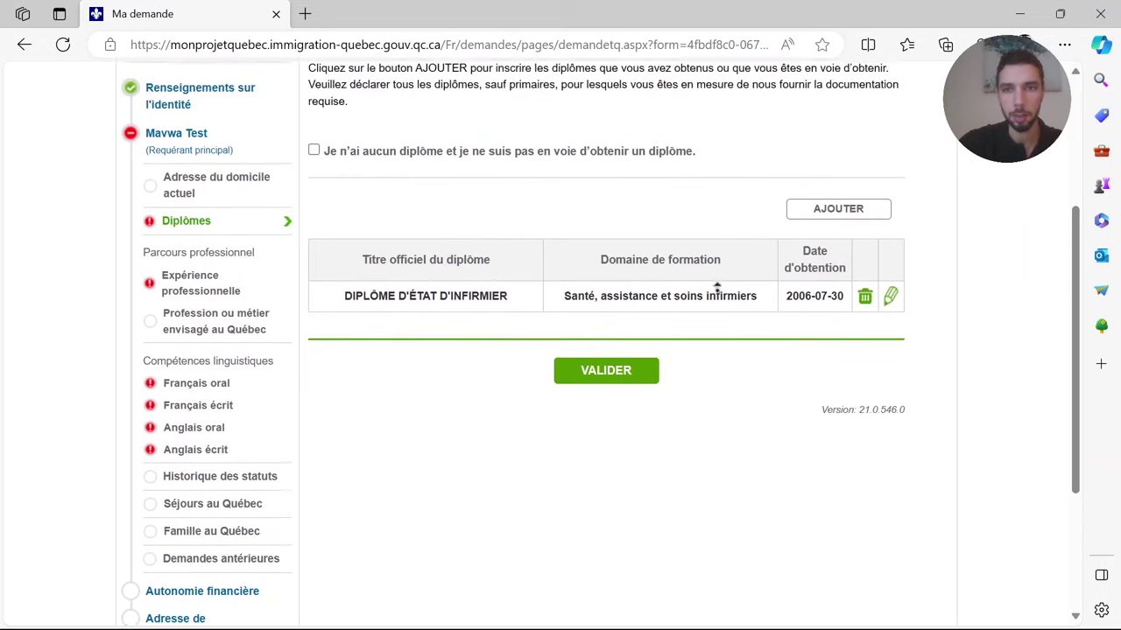
left_click(604, 563)
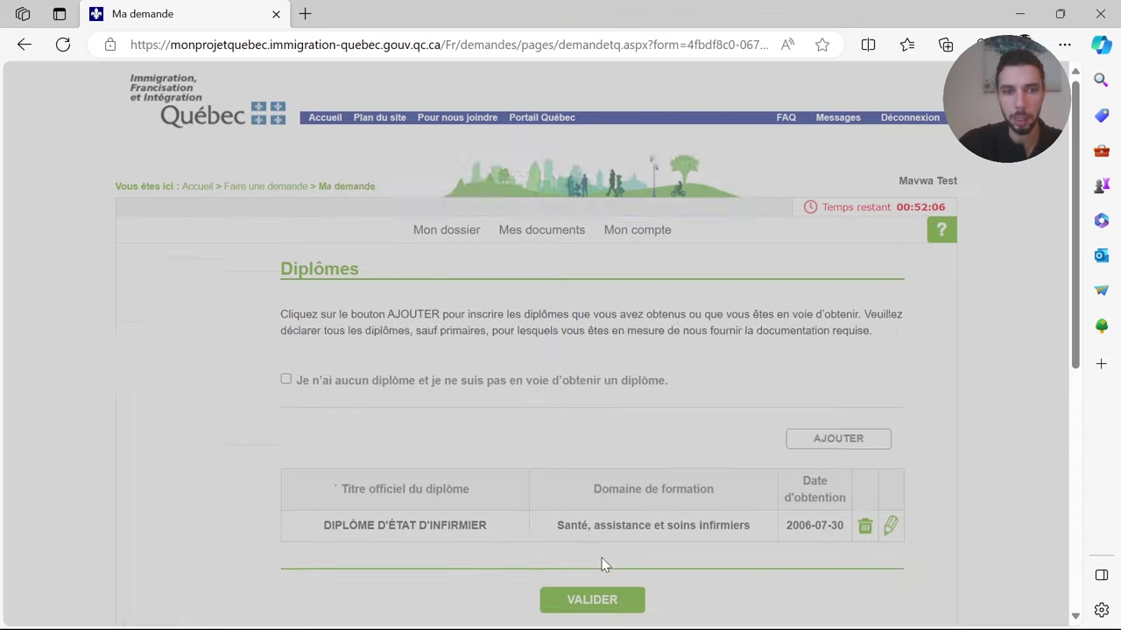
left_click(550, 270)
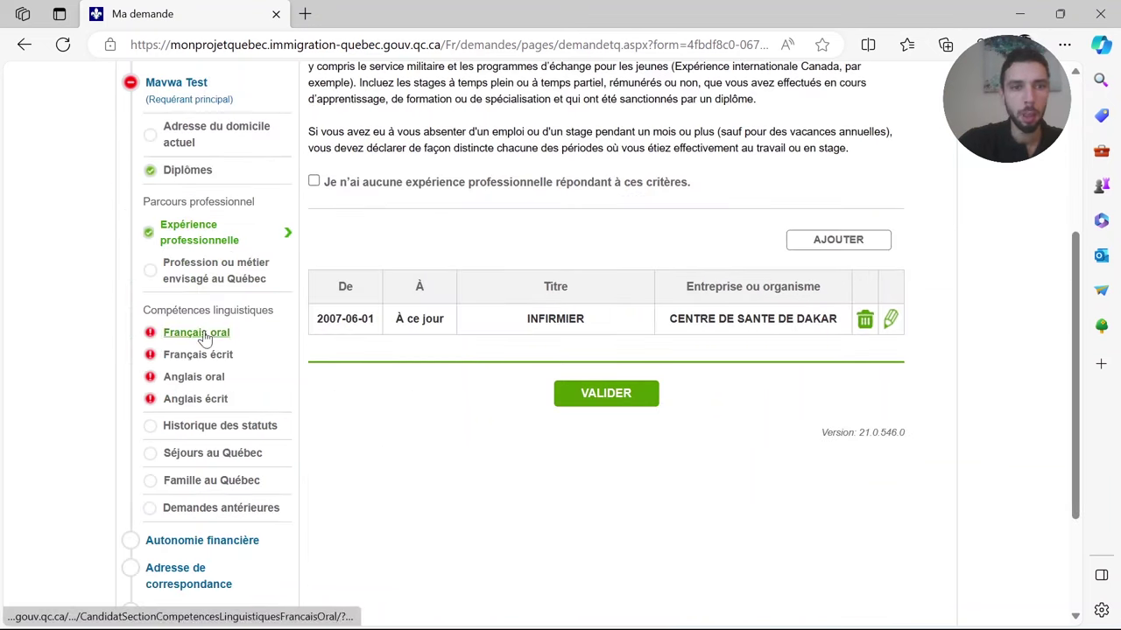
- Open Français oral, attempt validation, and dismiss the resulting error
left_click(199, 338)
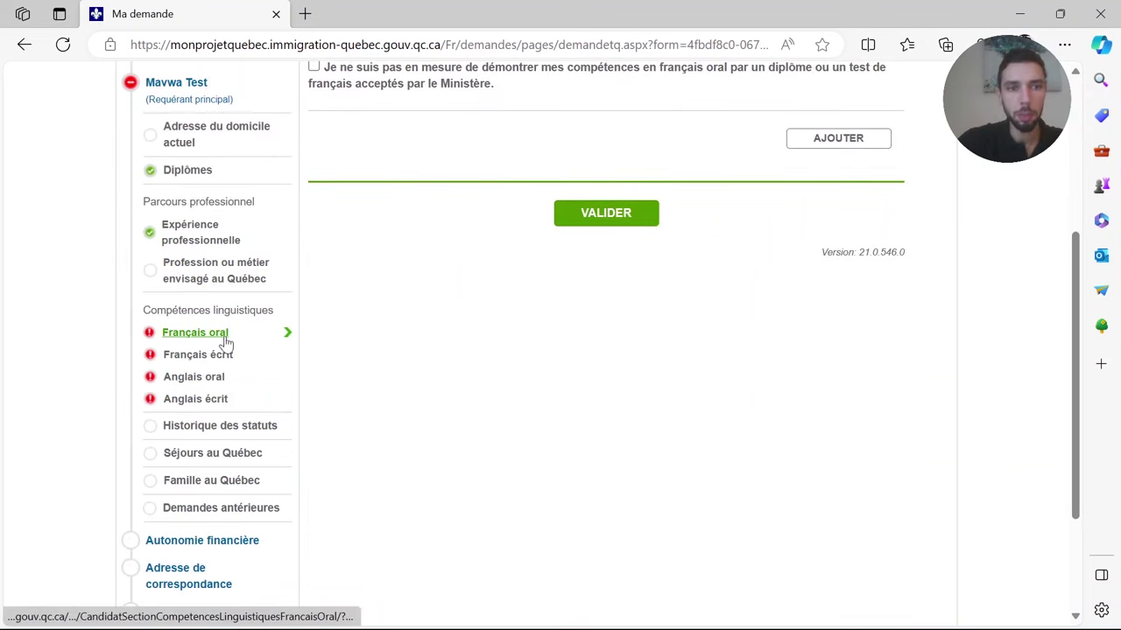
scroll(647, 368, "up", 3)
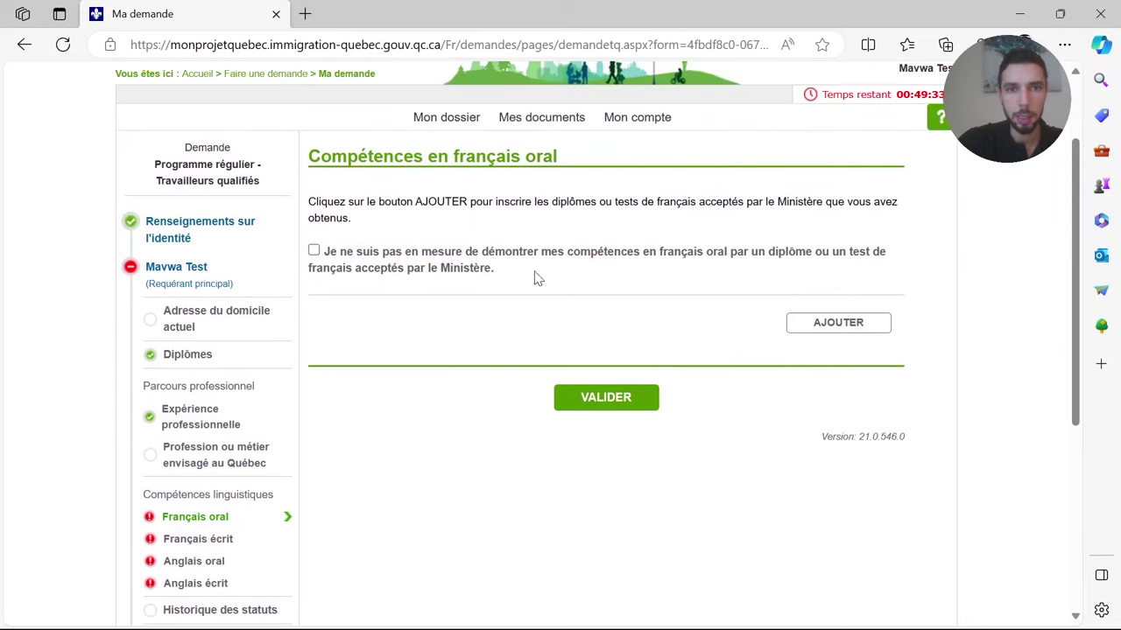
left_click(576, 399)
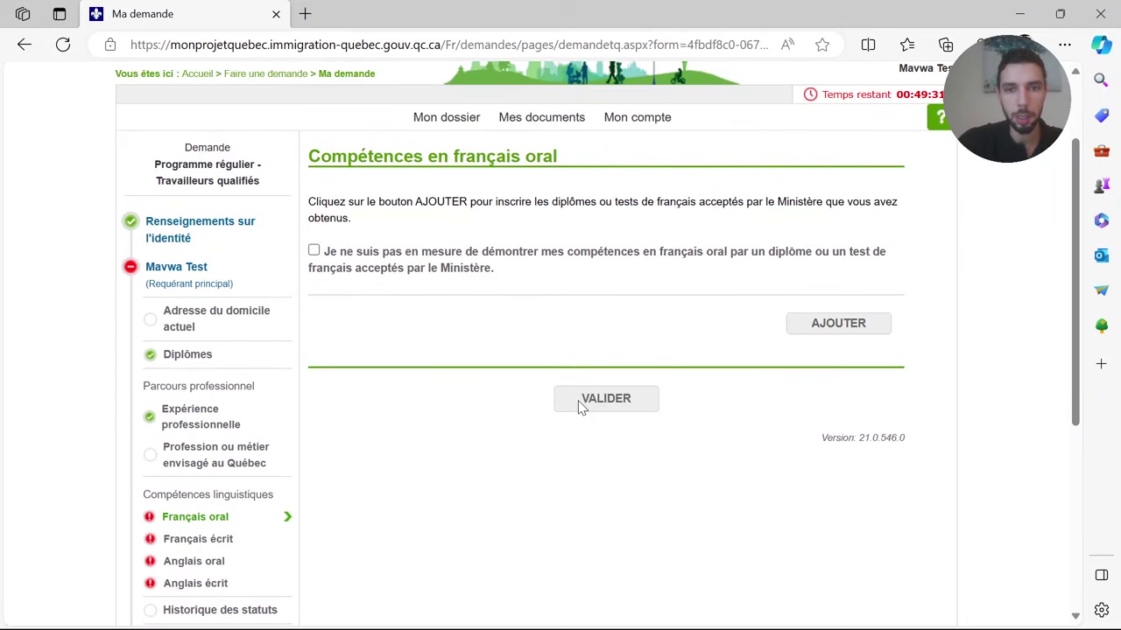
left_click(526, 272)
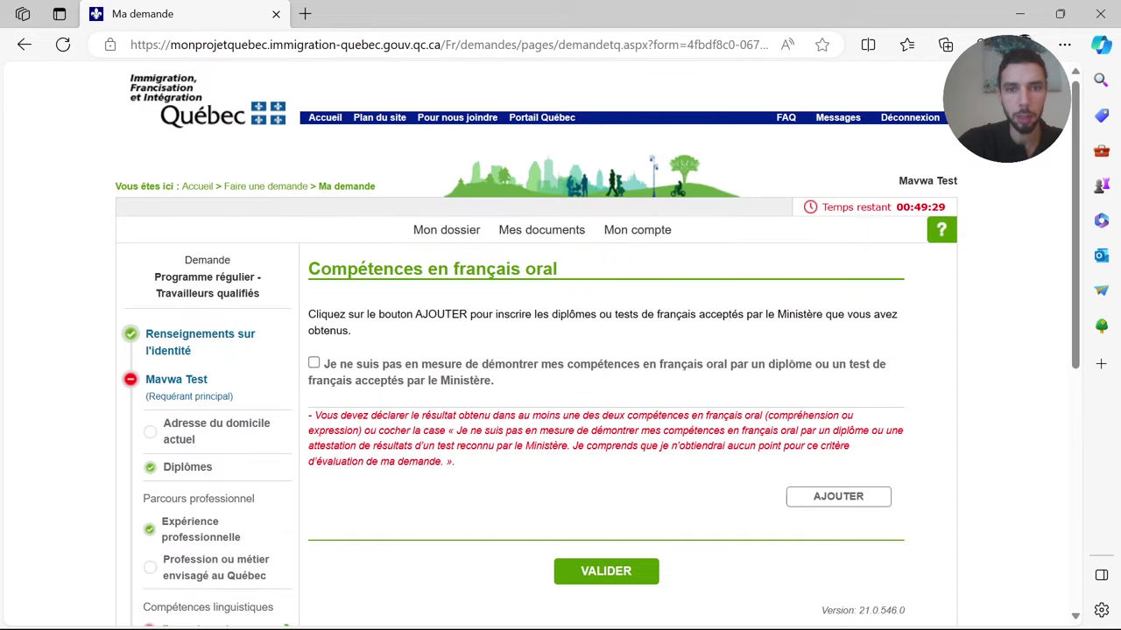
- Add a French test result titled Test d'évaluation du français (TEF)
left_click(826, 495)
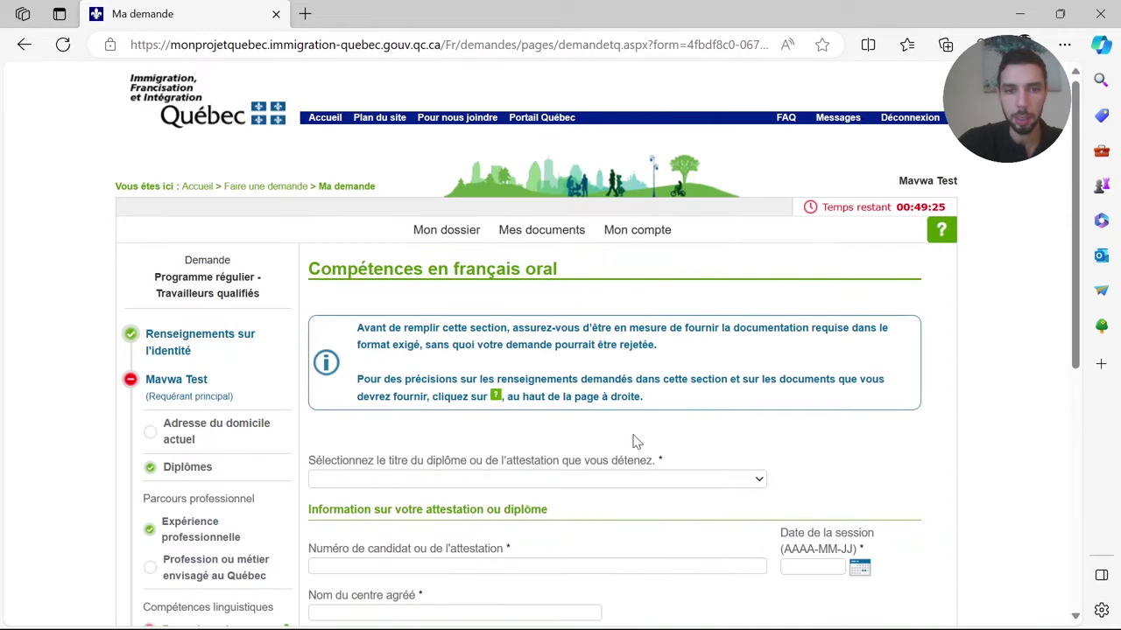
scroll(632, 503, "down", 1)
scroll(632, 503, "down", 2)
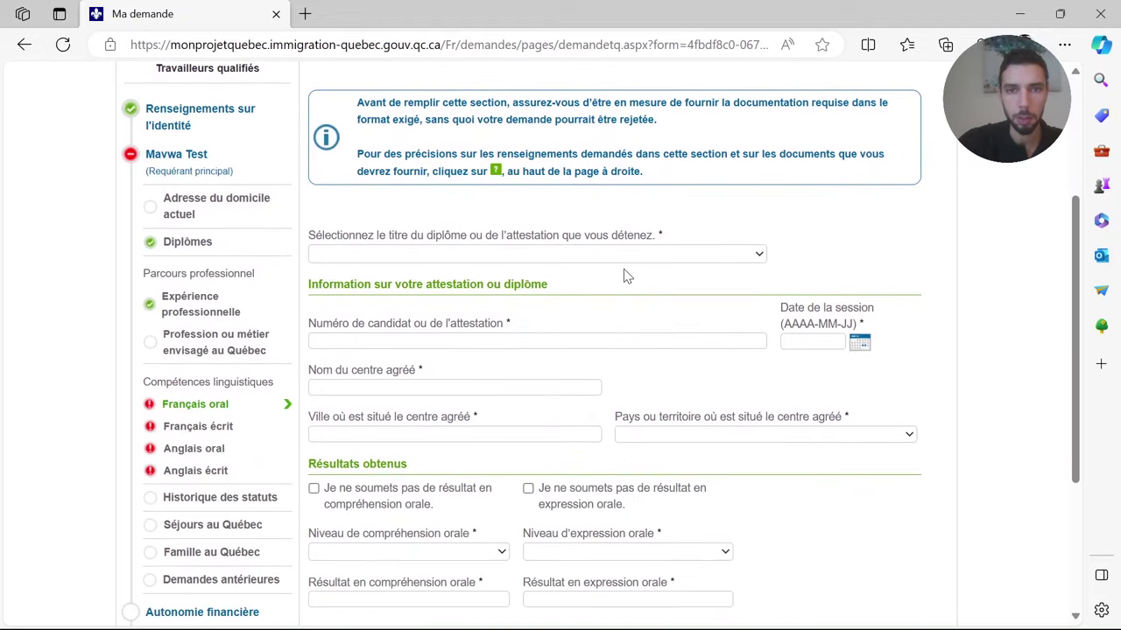
left_click(626, 256)
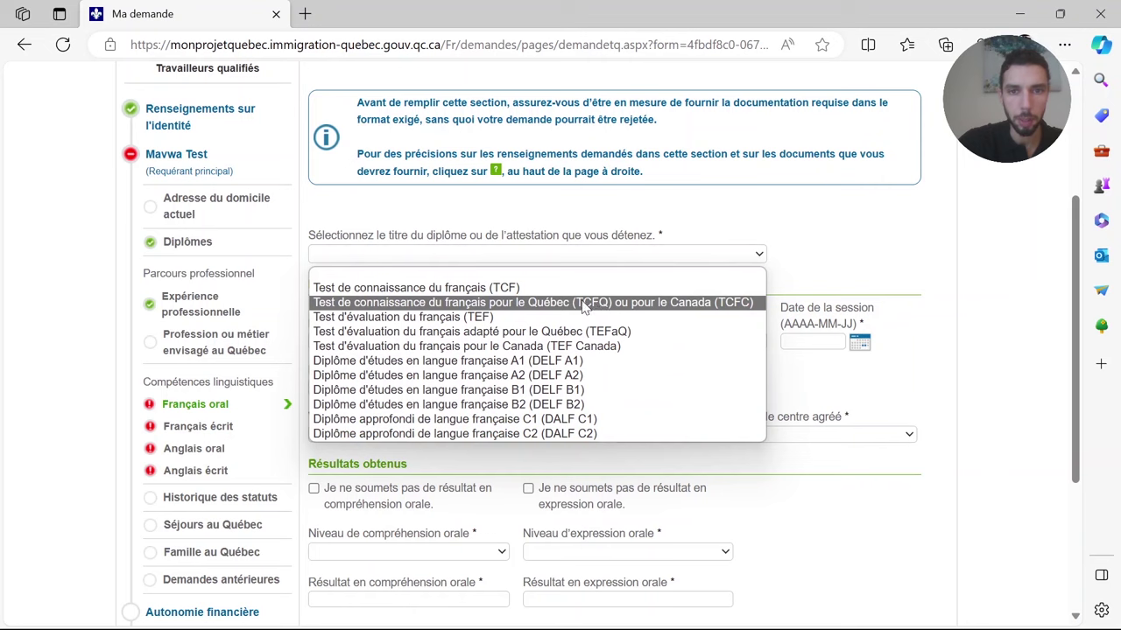
left_click(485, 319)
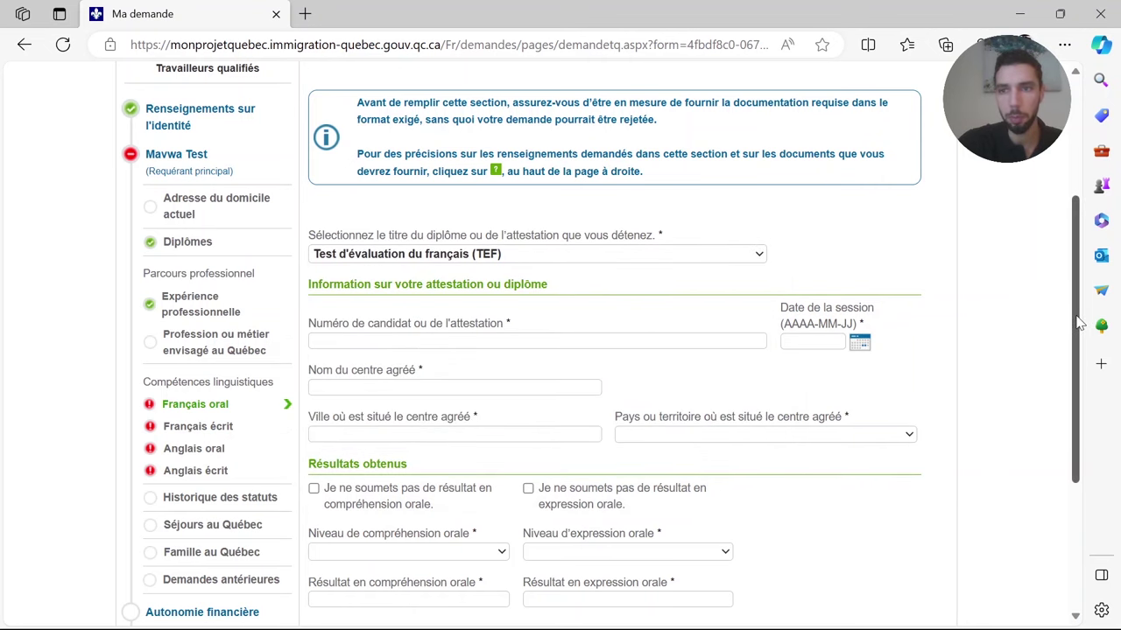
scroll(1068, 326, "down", 1)
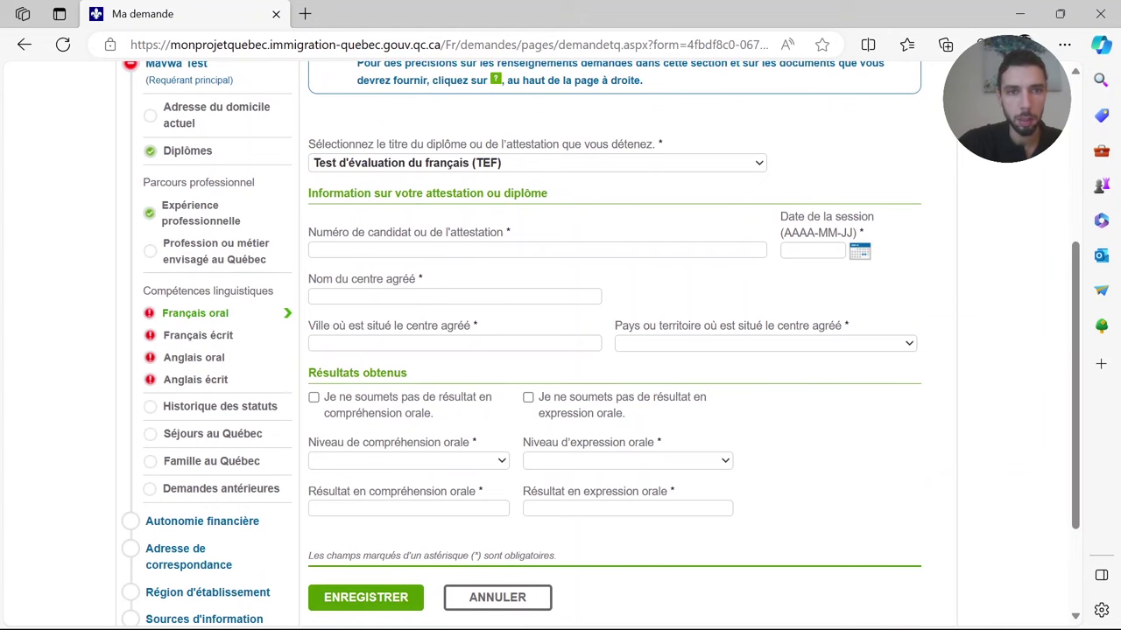
- Copy the candidate number and 2022-11-24 session date from the attestation into the form
key("alt+Tab")
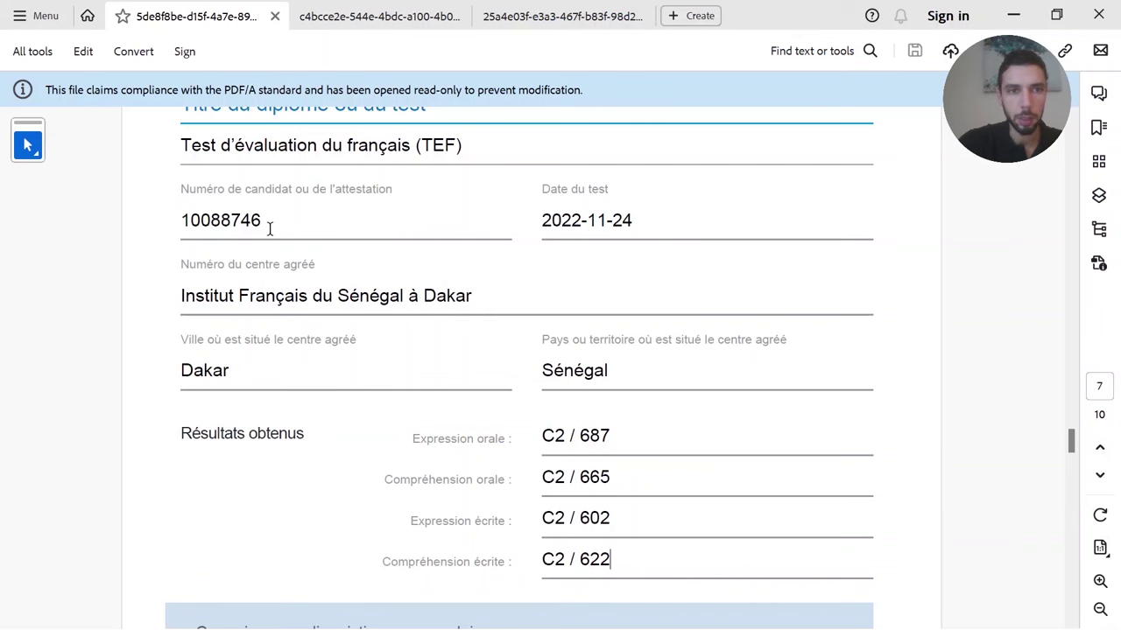
left_click_drag(265, 221, 185, 219)
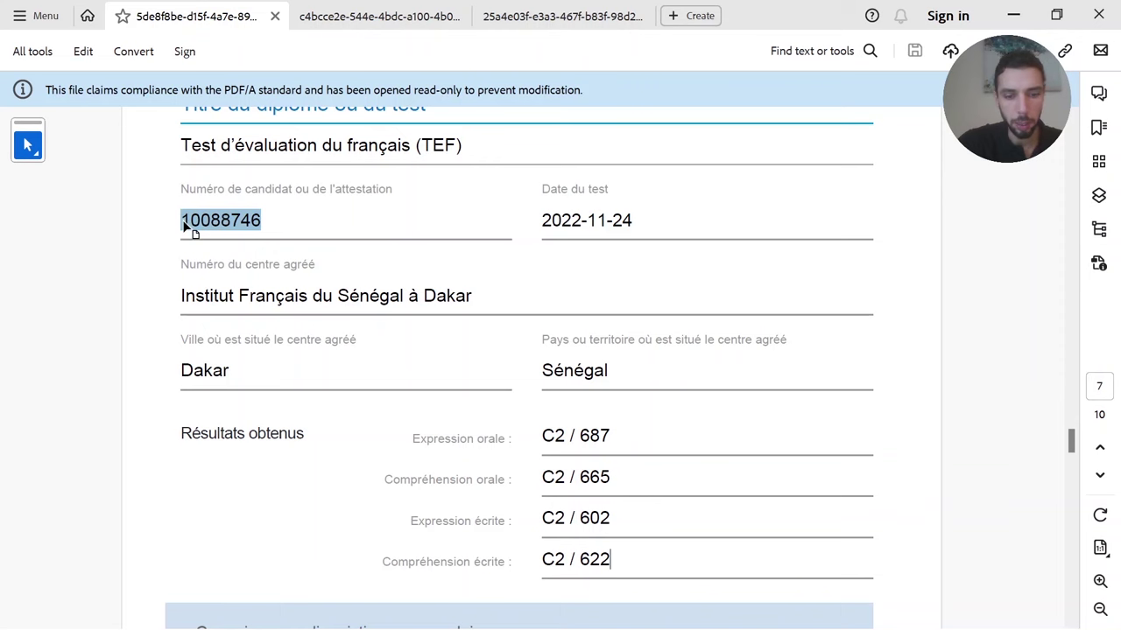
key("alt+Tab")
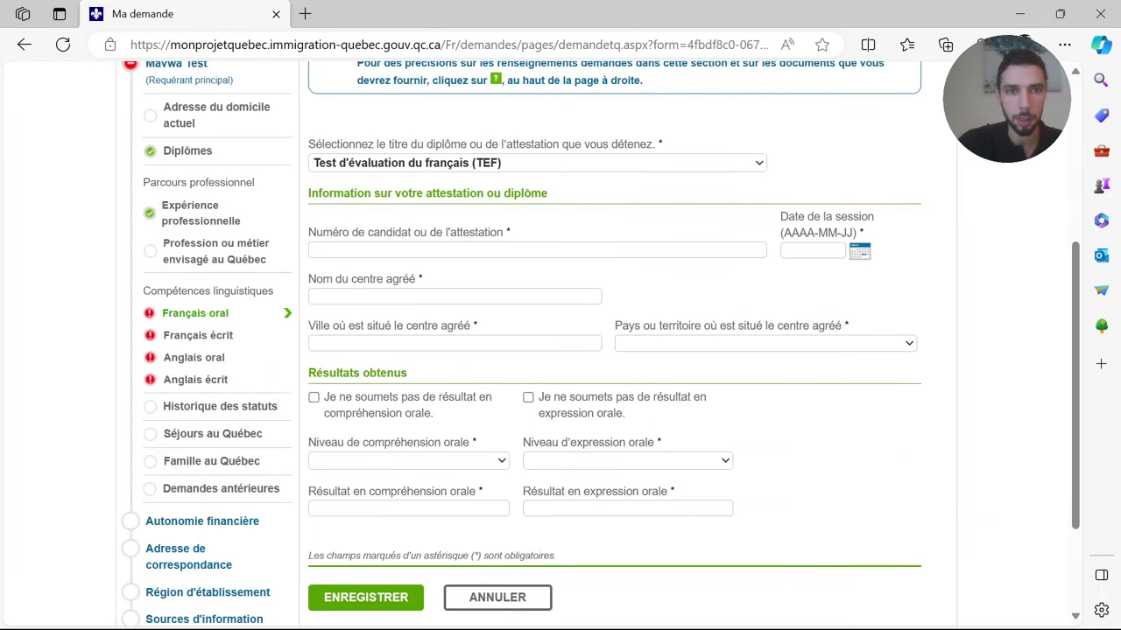
left_click(349, 250)
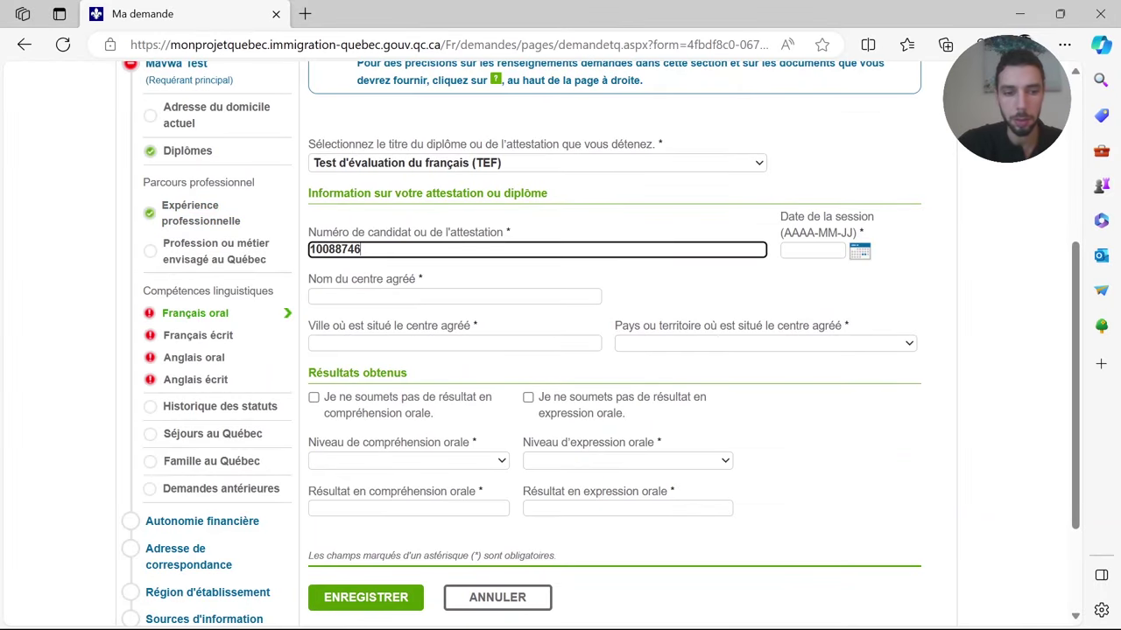
key("alt+Tab")
left_click_drag(632, 220, 544, 224)
key("ctrl+c")
key("alt+Tab")
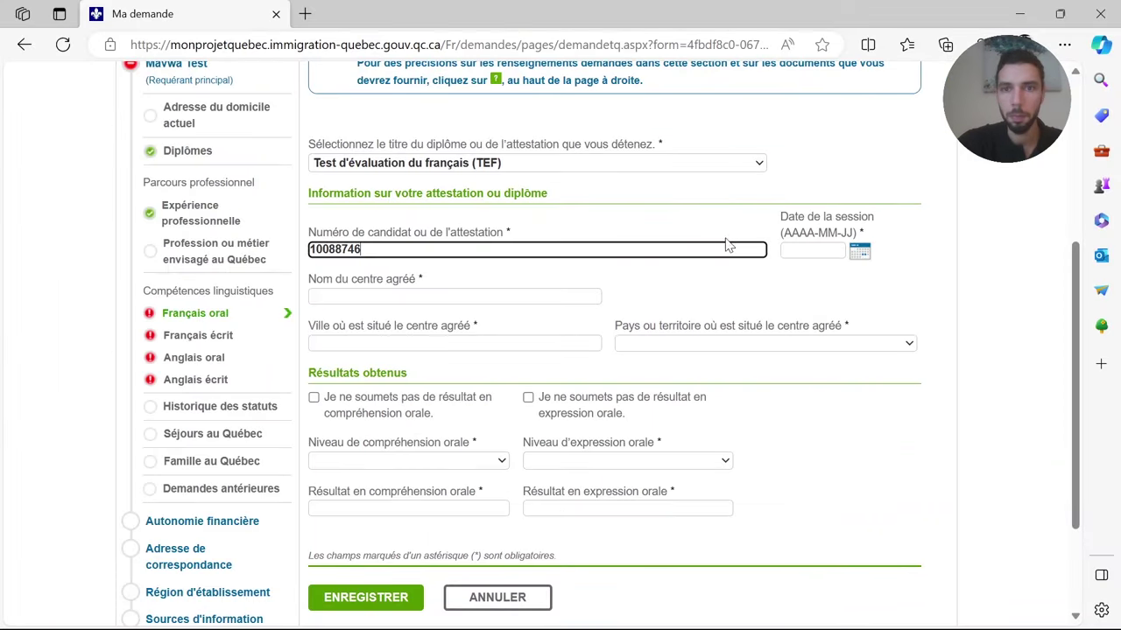
left_click(802, 245)
key("ctrl+v")
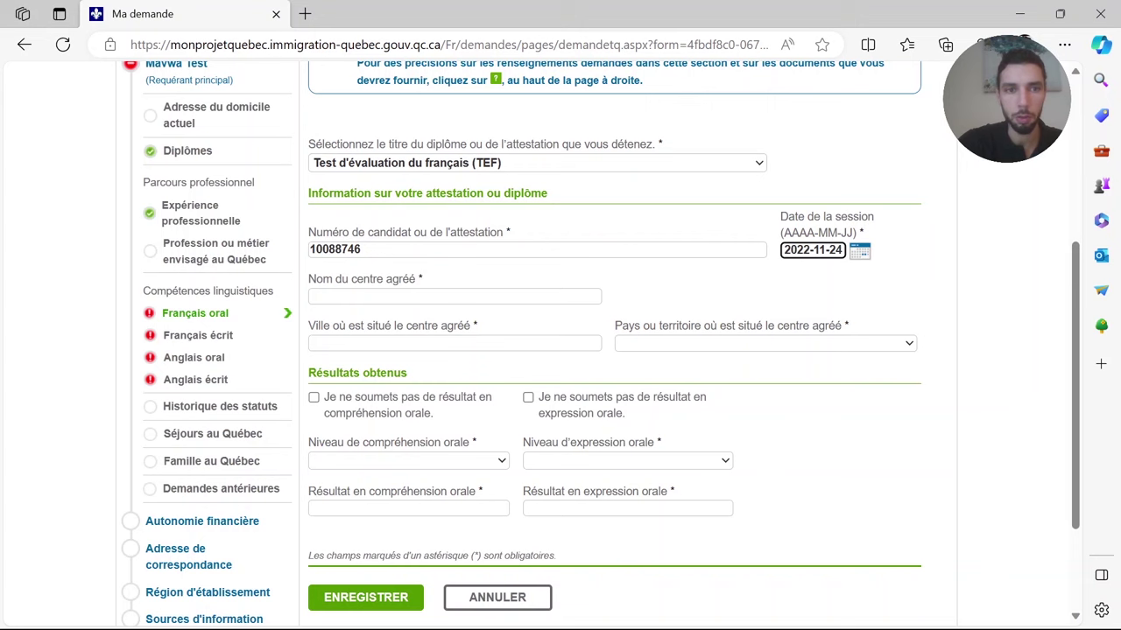
- Fill in the test centre name, city Dakar and country Sénégal
left_click(412, 296)
key("alt+Tab")
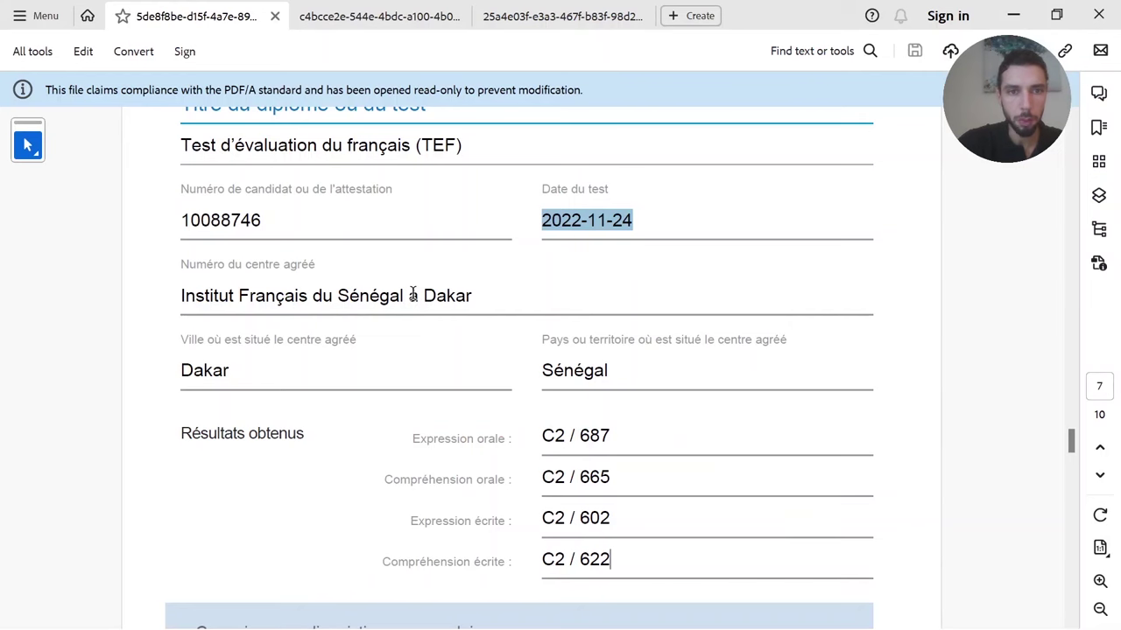
left_click_drag(473, 298, 182, 310)
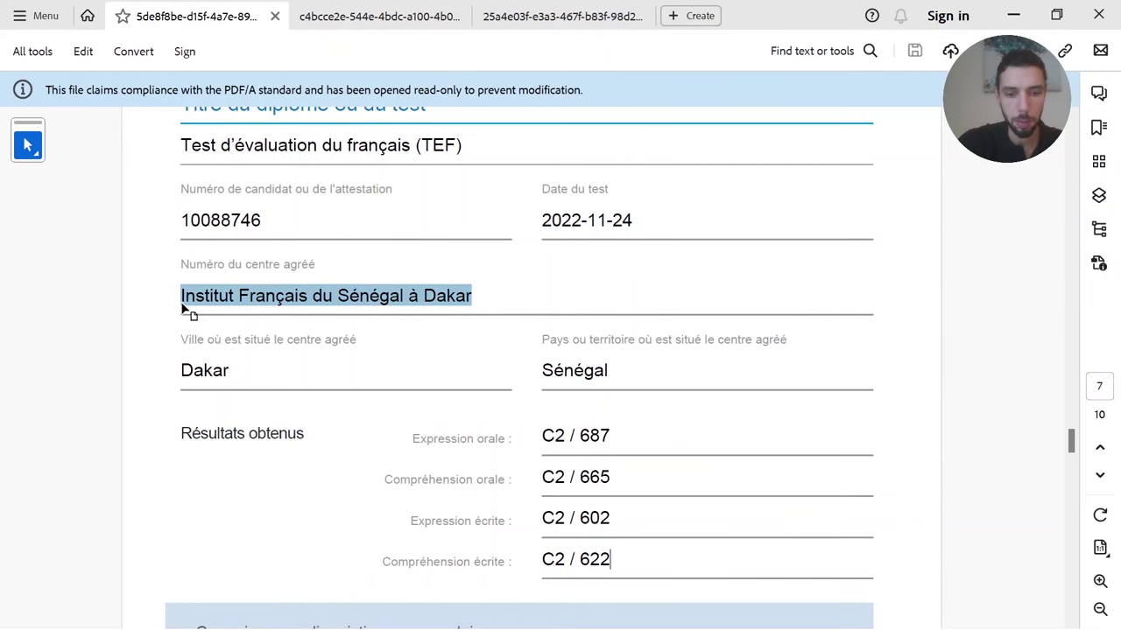
key("ctrl+c")
key("alt+Tab")
key("ctrl+v")
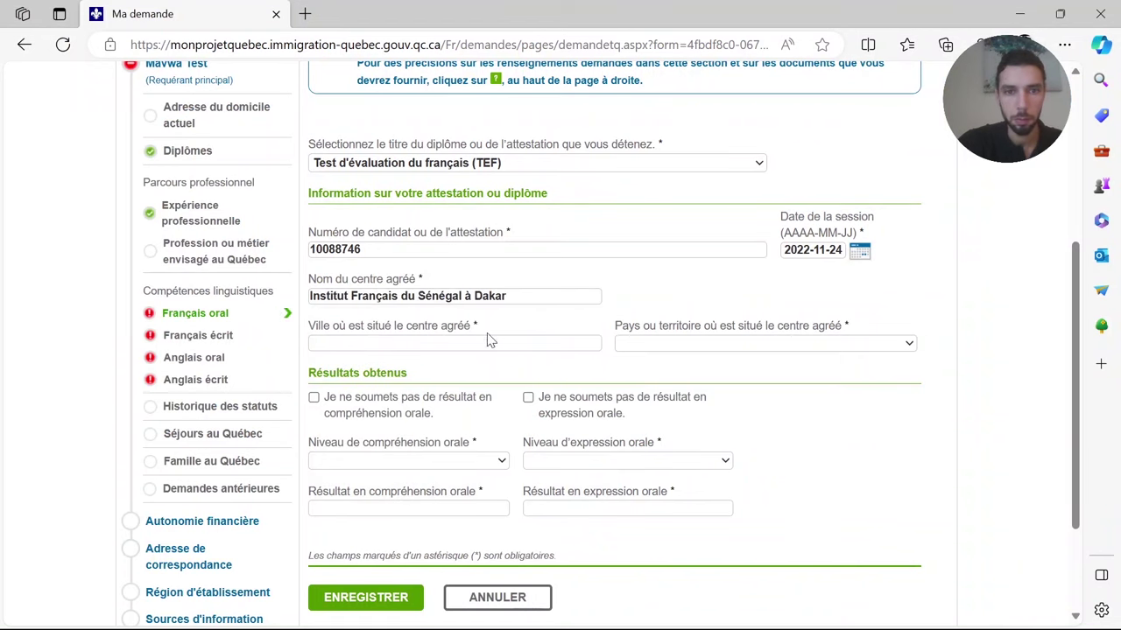
left_click(487, 341)
left_click(334, 401)
left_click(663, 343)
type("sén")
key("Return")
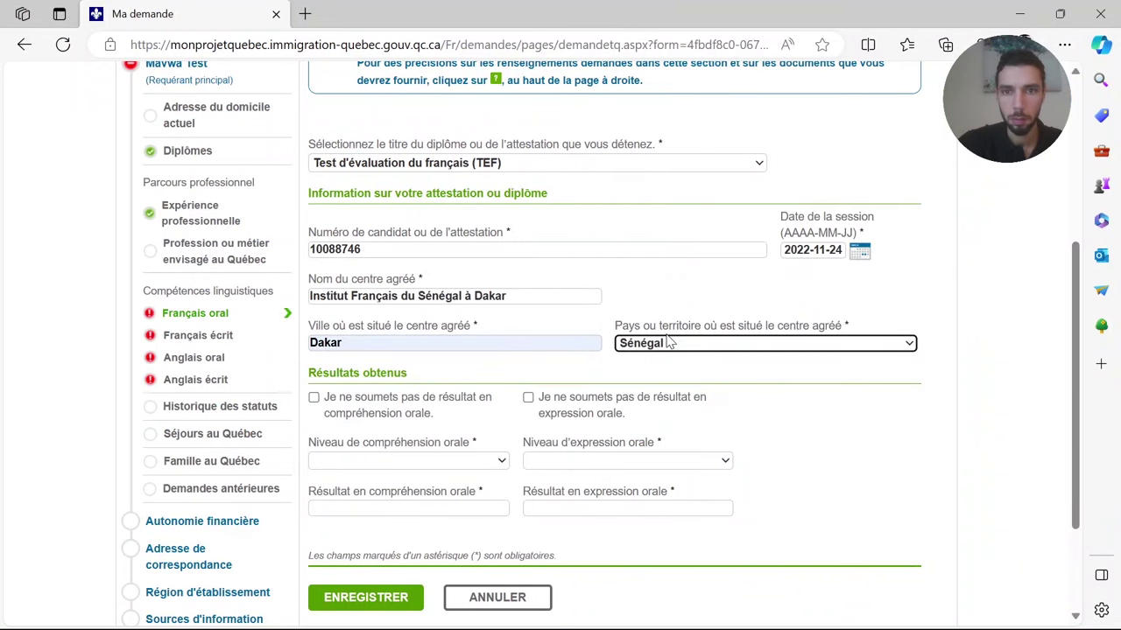
- Set oral comprehension to level C2 with result 665
left_click(438, 463)
left_click(376, 578)
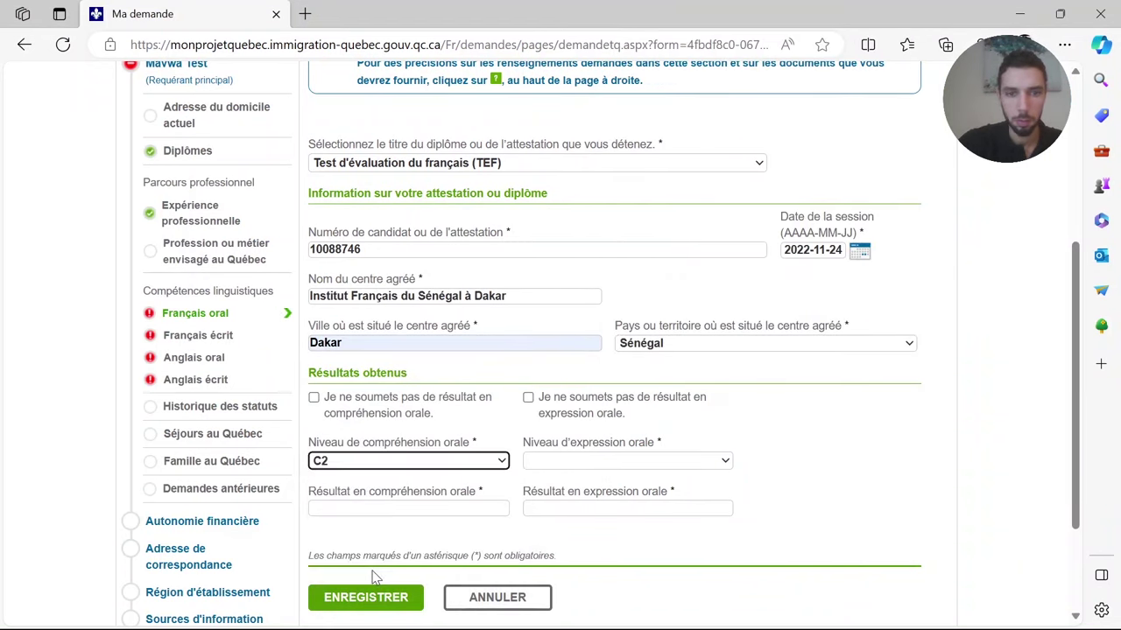
key("alt+Tab")
left_click(400, 476)
key("alt+Tab")
left_click(449, 508)
type("665")
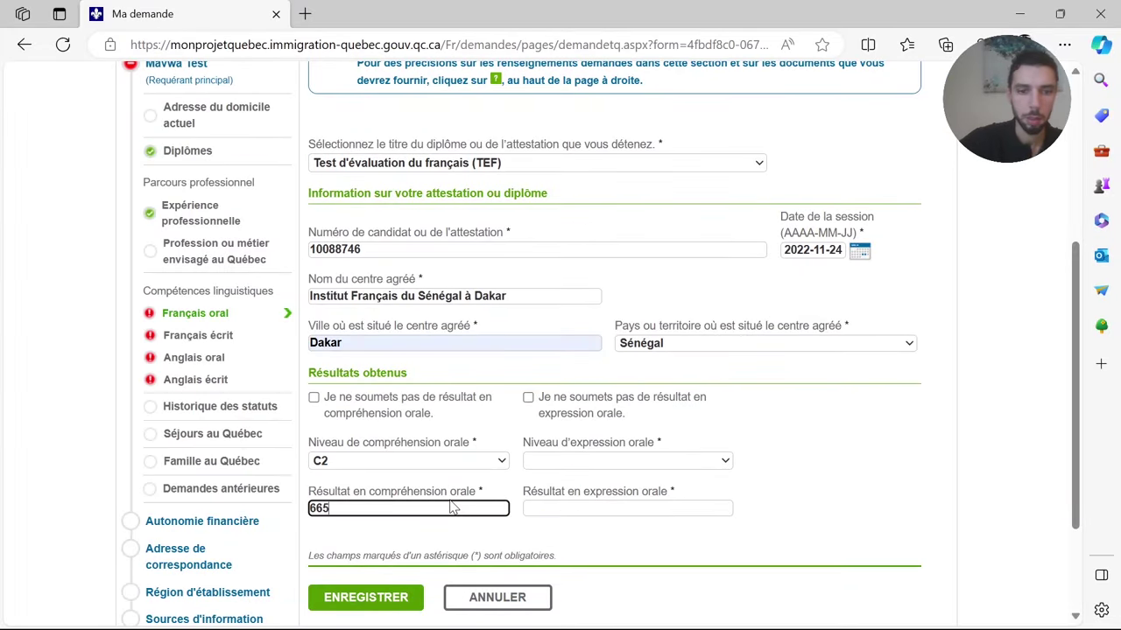
- Set oral expression to level C2 and move to its result field
left_click(610, 459)
left_click(604, 578)
key("alt+Tab")
key("alt+Tab")
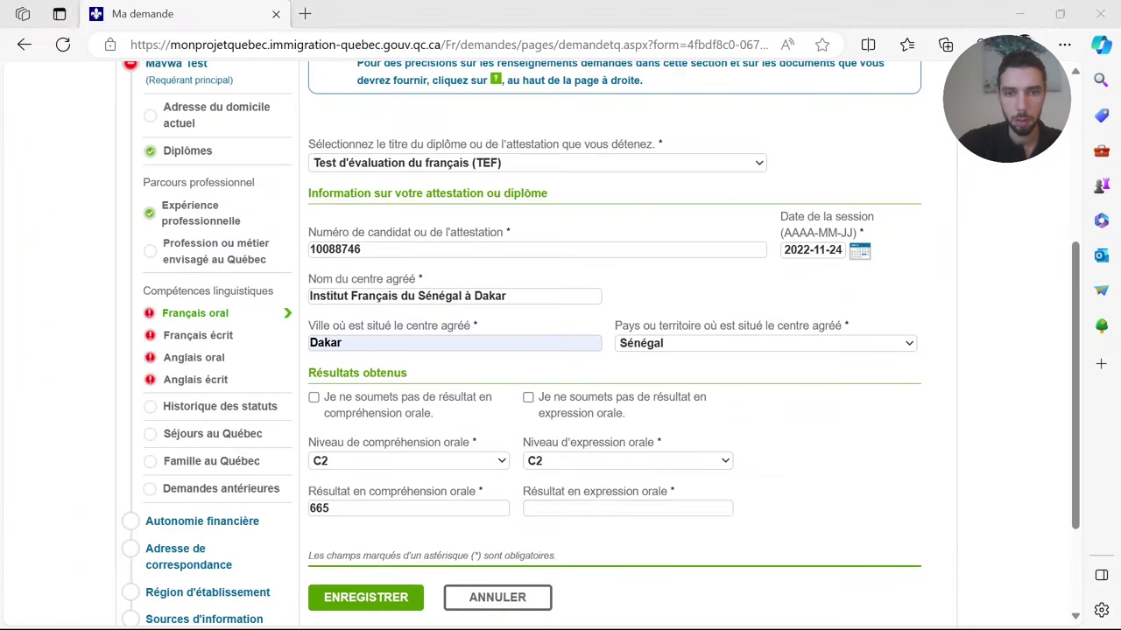
left_click(603, 508)
scroll(605, 508, "down", 2)
left_click(366, 465)
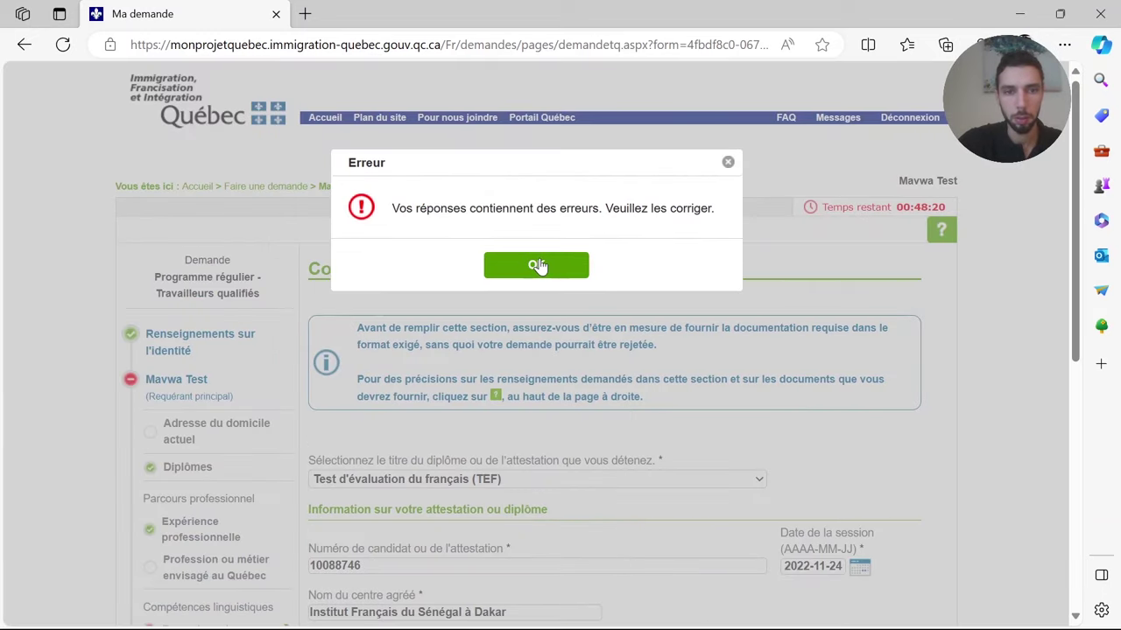
left_click(538, 266)
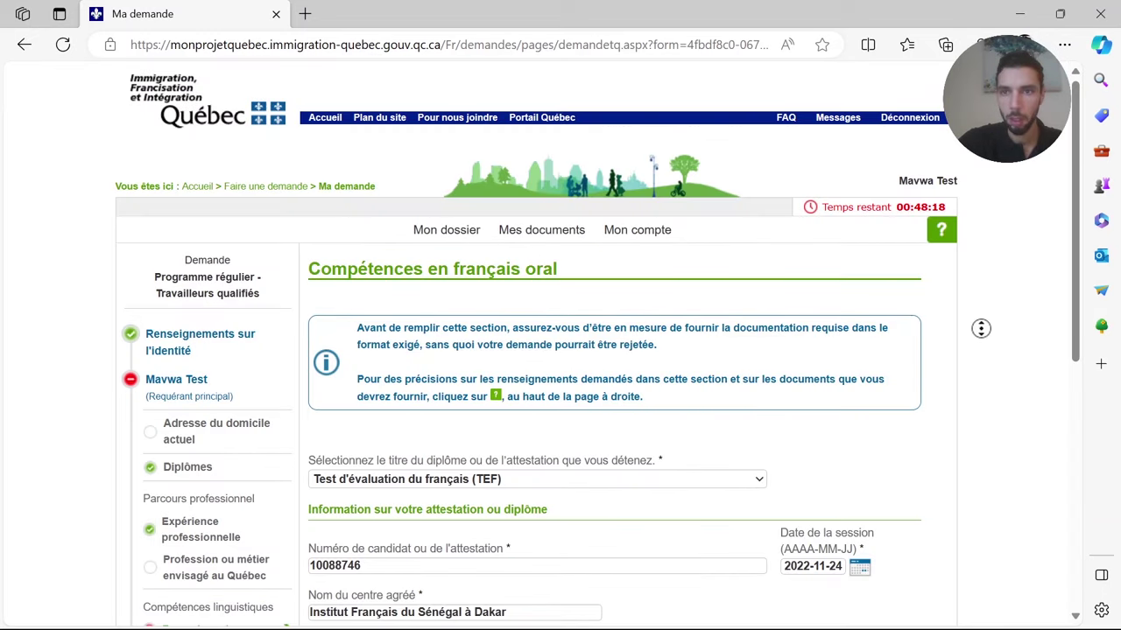
scroll(979, 391, "down", 1)
scroll(980, 390, "down", 5)
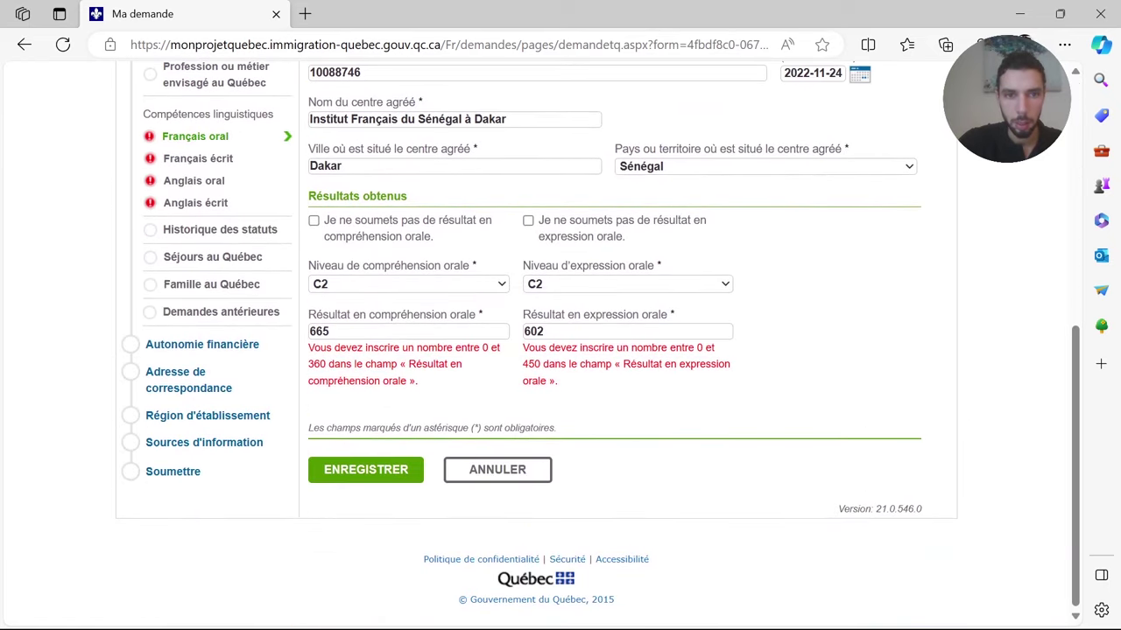
double_click(340, 334)
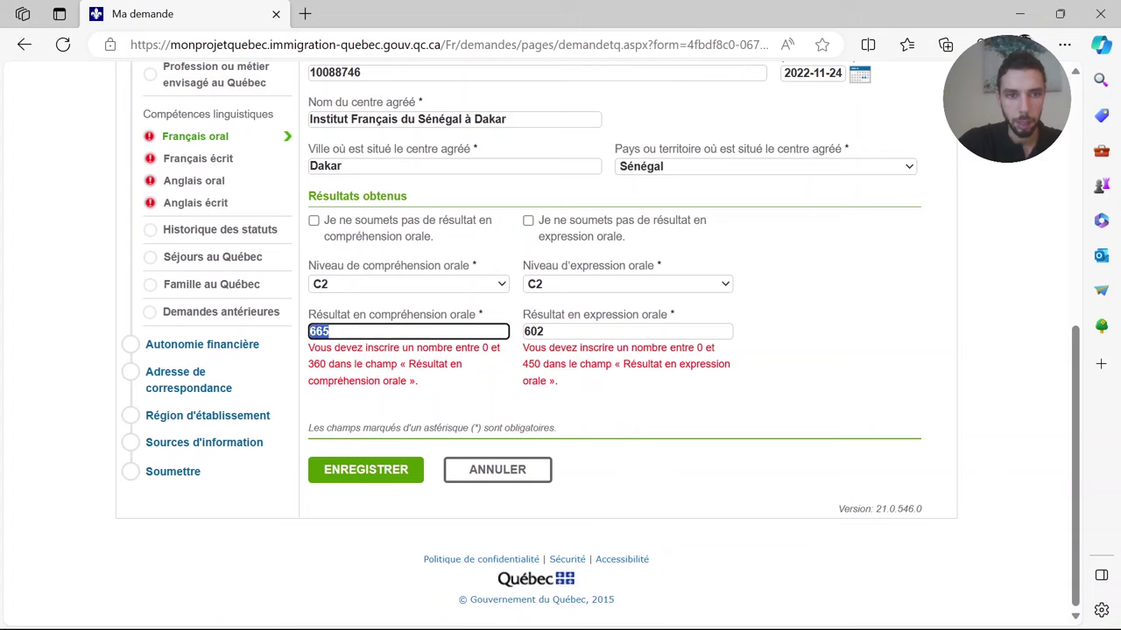
left_click_drag(306, 359, 457, 368)
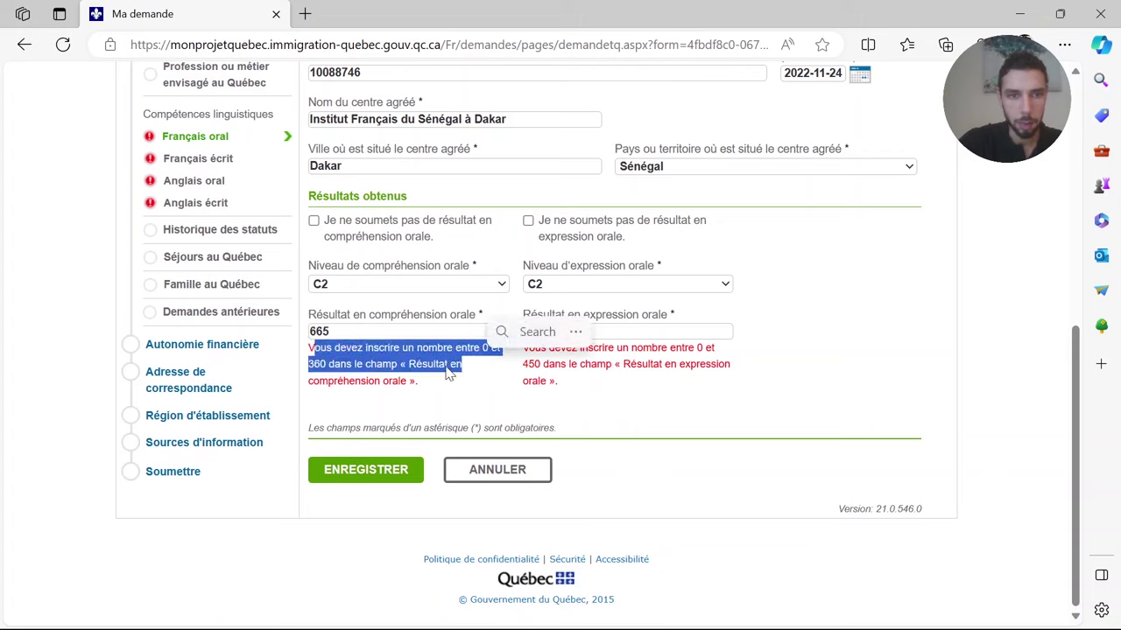
left_click(426, 387)
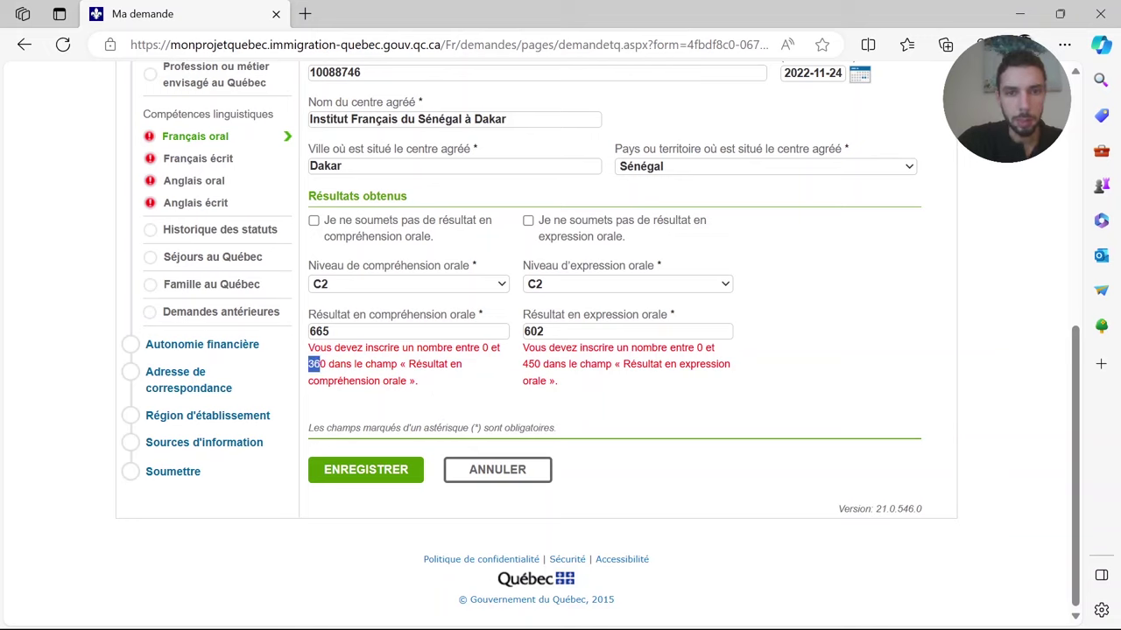
left_click_drag(320, 364, 326, 365)
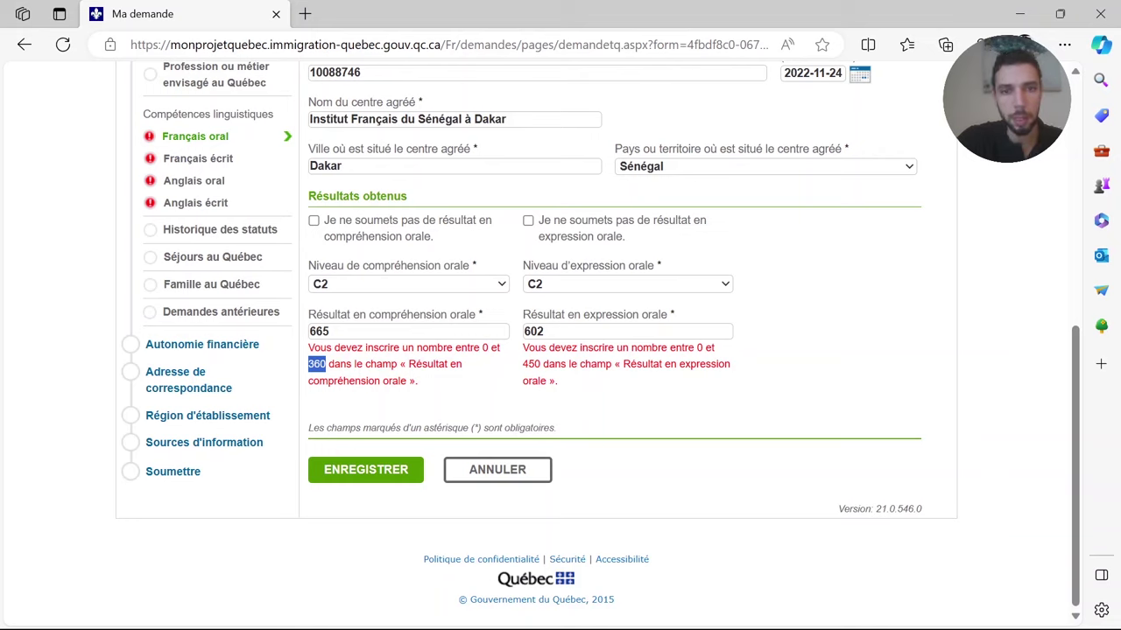
key("Tab")
left_click(331, 331)
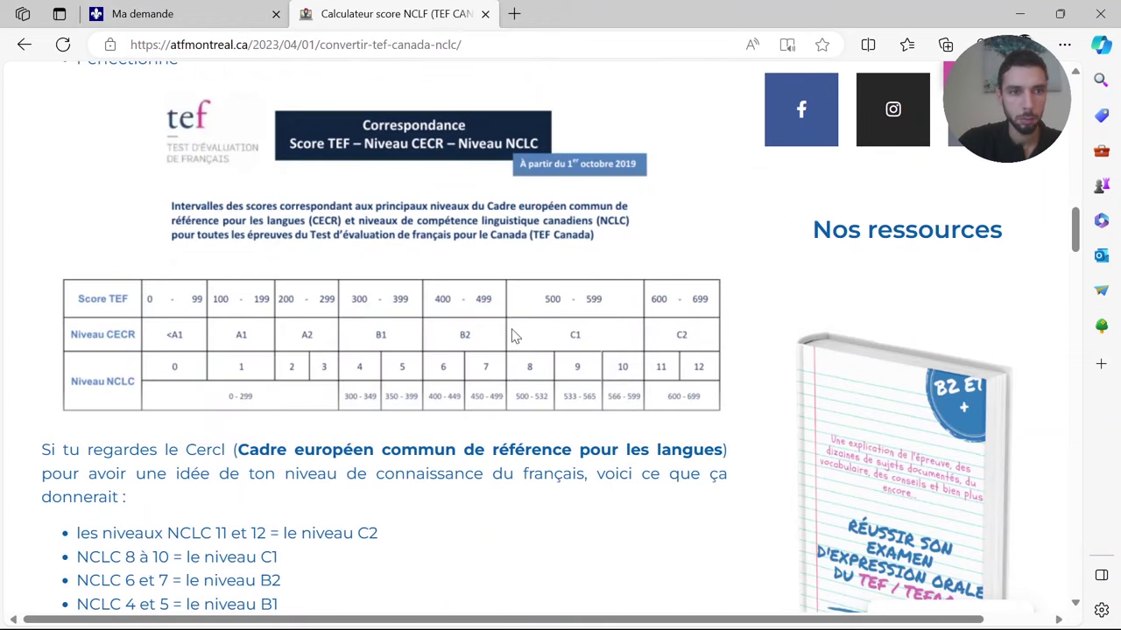
- Return from the ATF Montréal score table to the Ma demande tab
key("ctrl+shift+Tab")
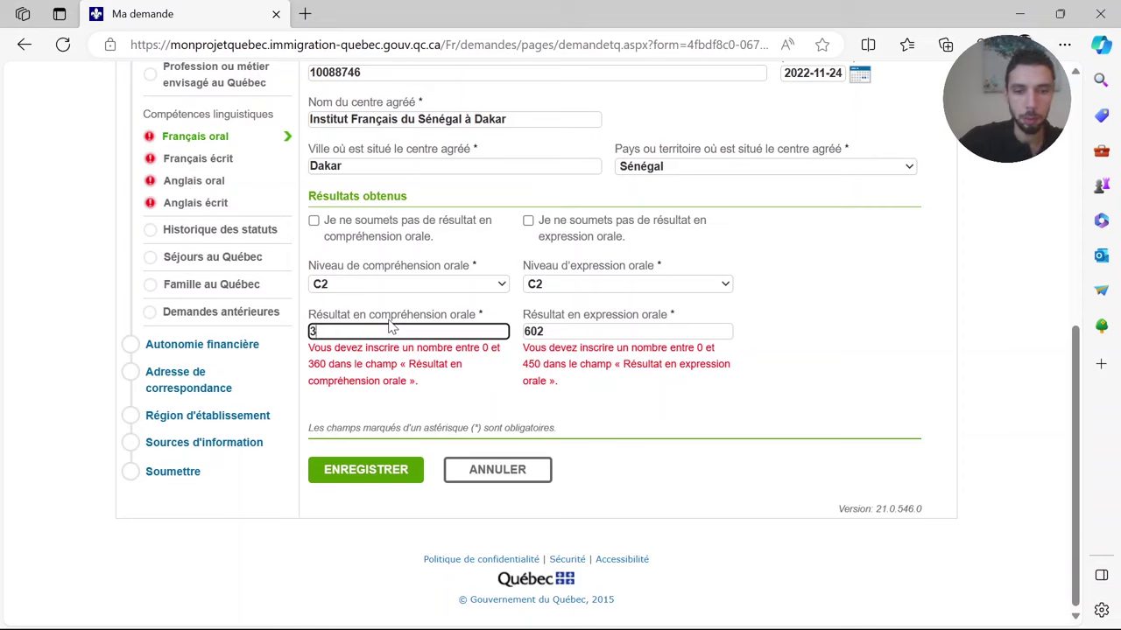
- Enter 445 as the oral expression result and save the TEF entry
key("Tab")
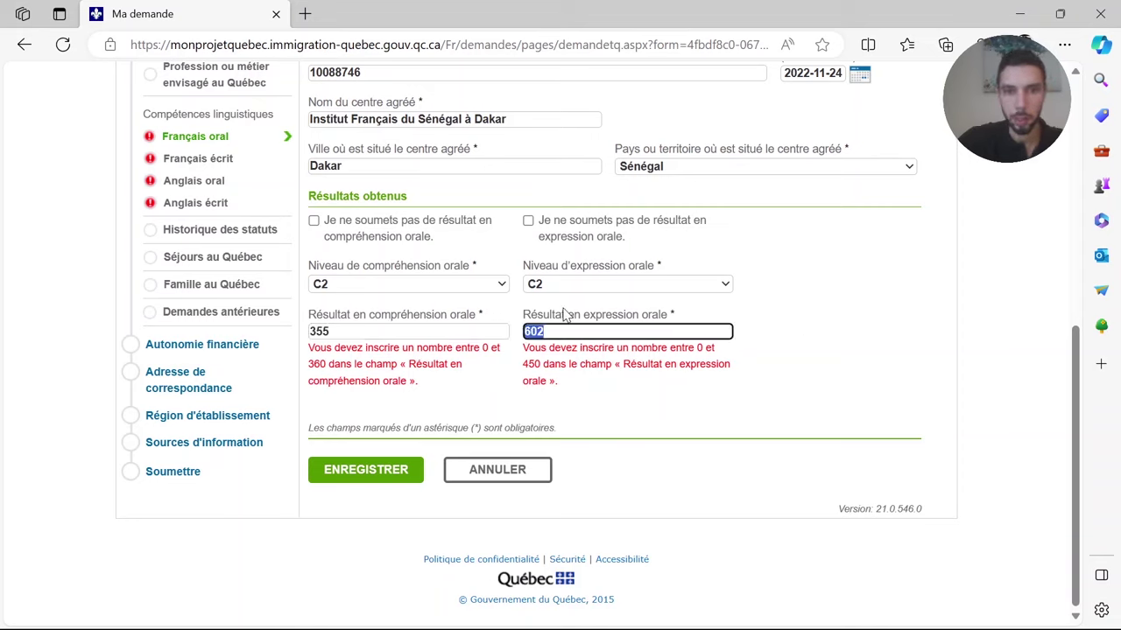
type("4")
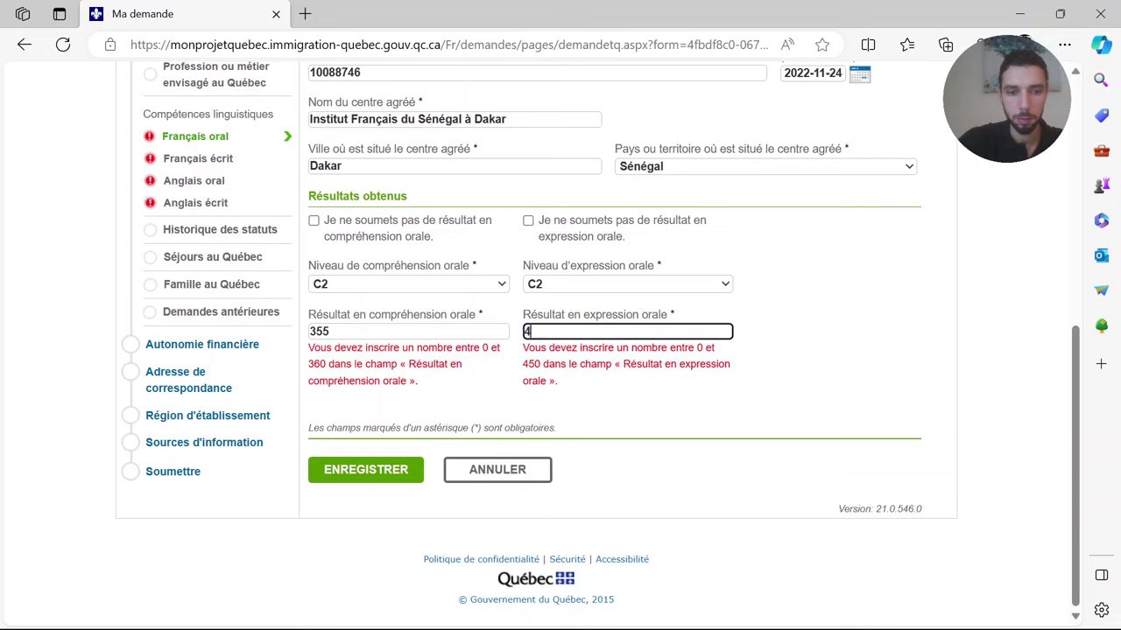
type("45")
left_click(355, 473)
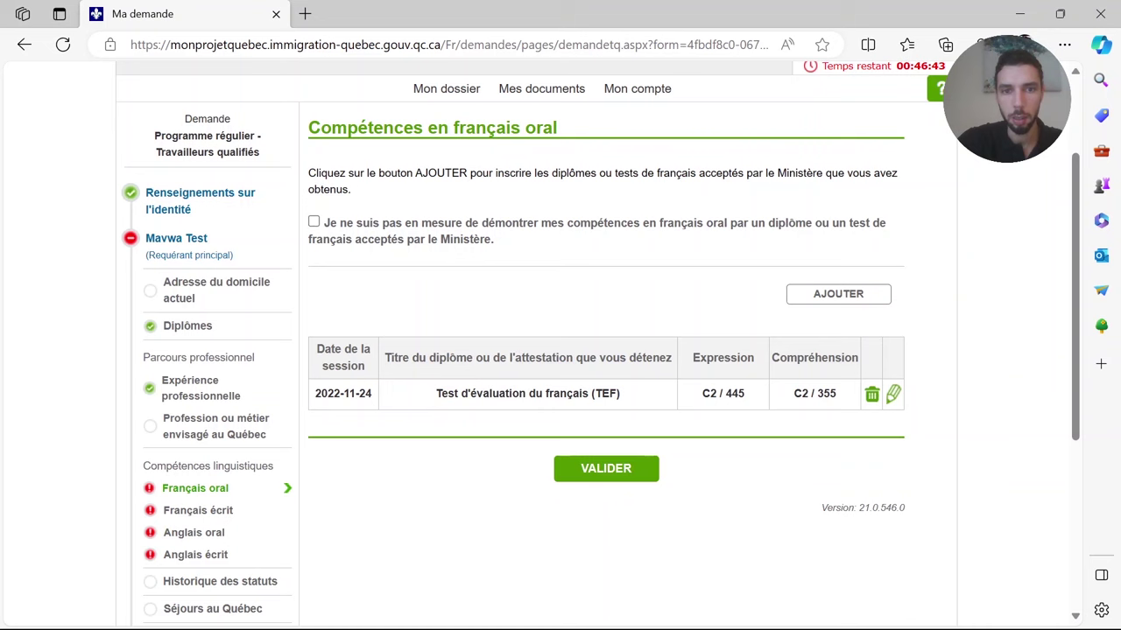
- Validate the Français oral section and close the confirmation
left_click_drag(432, 394, 640, 395)
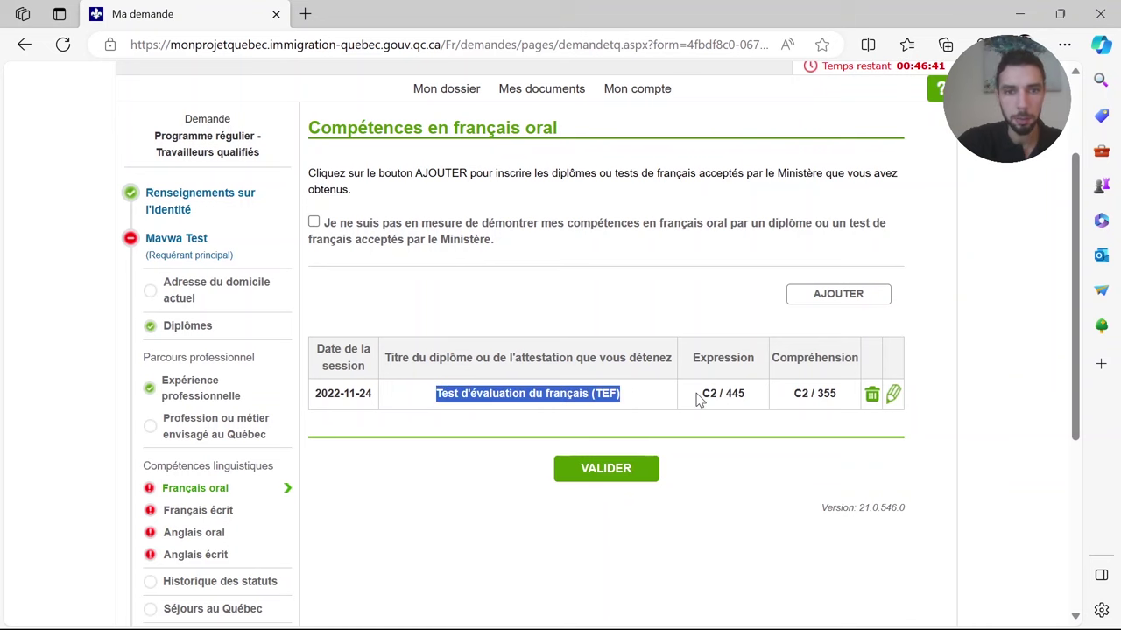
scroll(639, 420, "down", 1)
left_click(582, 435)
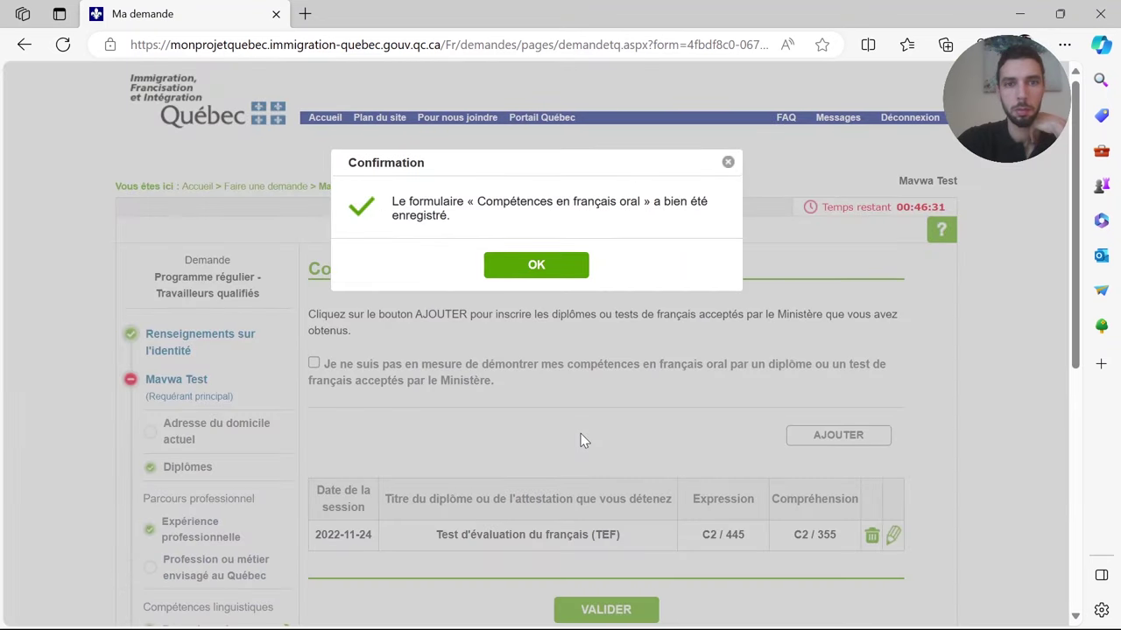
left_click(559, 277)
- In Français écrit, add a new entry with Test d'évaluation du français (TEF) as the diploma
scroll(191, 447, "down", 3)
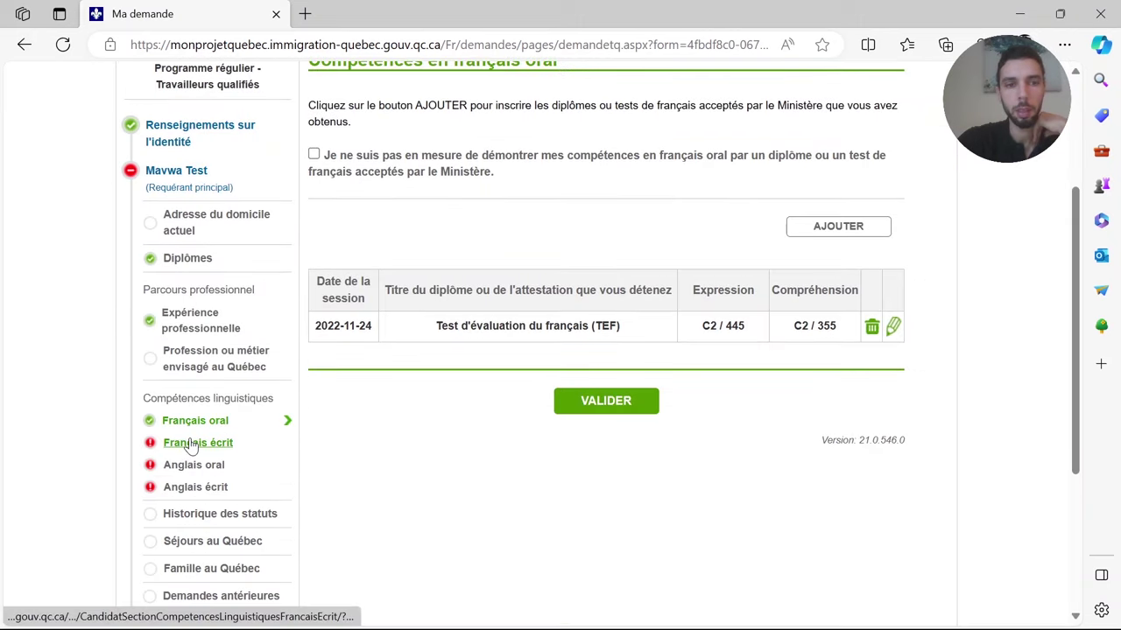
left_click(192, 443)
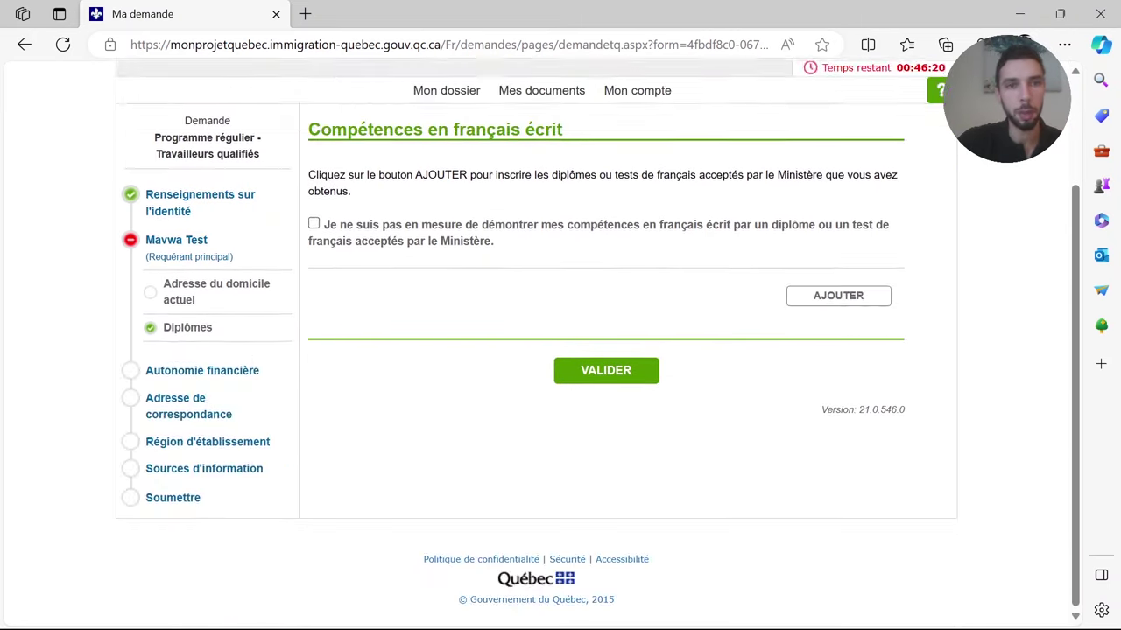
left_click(856, 228)
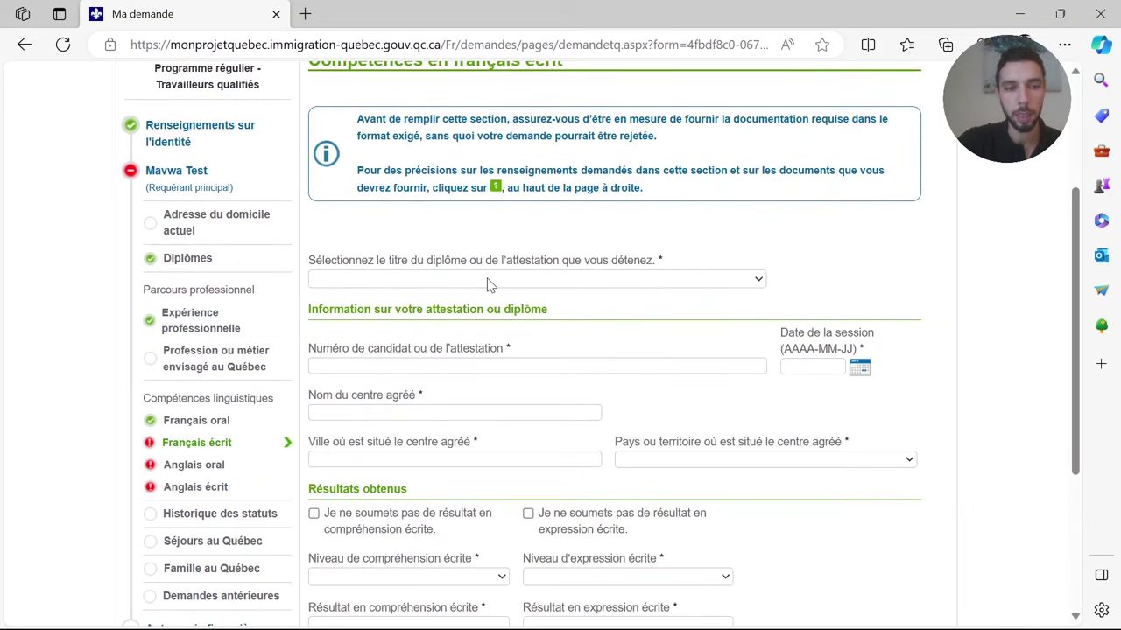
left_click(487, 280)
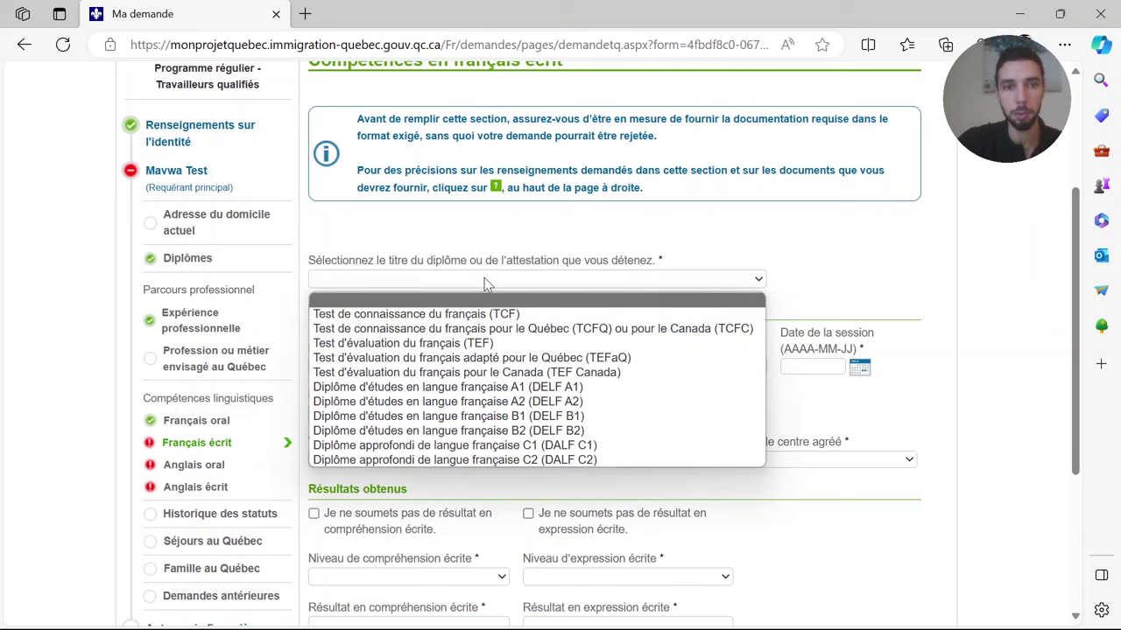
left_click(474, 343)
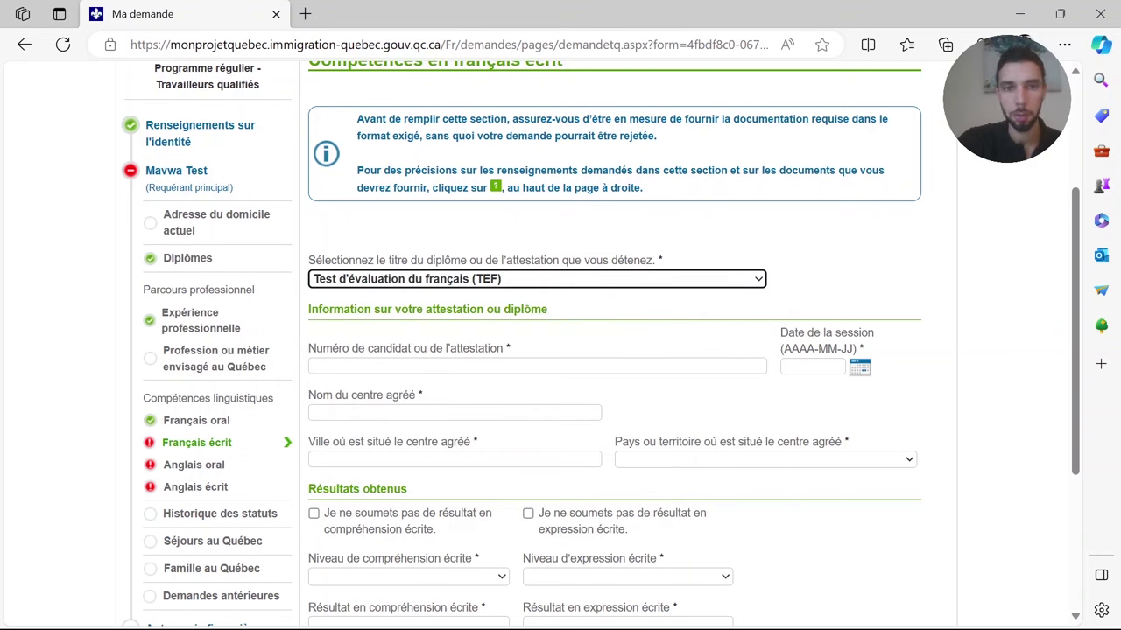
- Copy the candidate number and the 2022-11-24 session date from the TEF PDF into the form
mouse_move(676, 609)
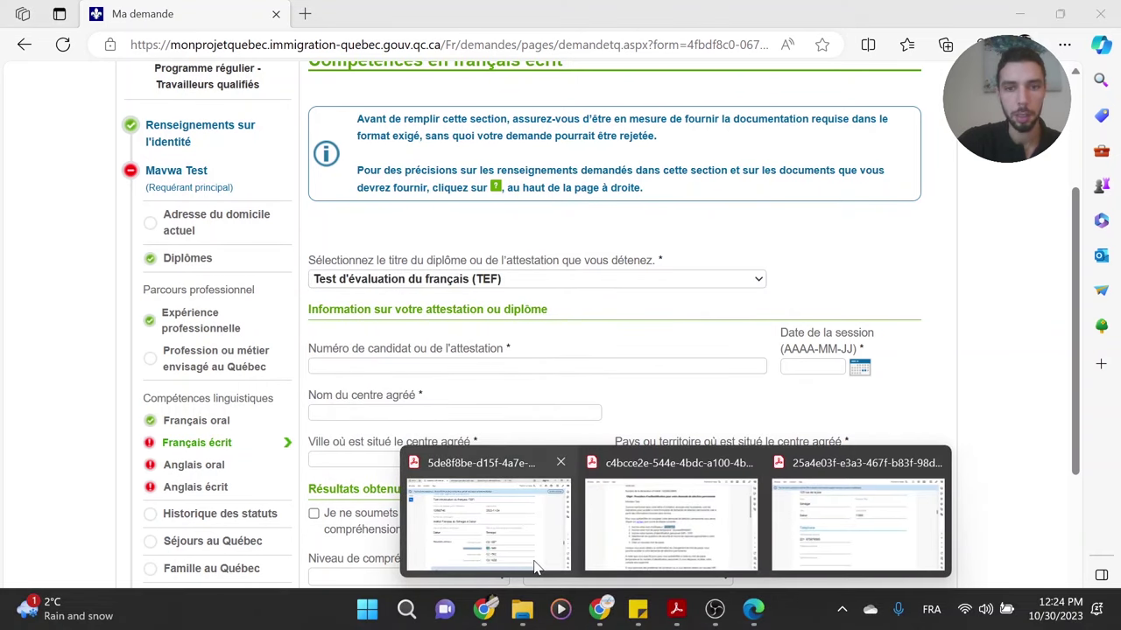
left_click(533, 564)
left_click_drag(261, 220, 180, 220)
key("ctrl+c")
key("alt+Tab")
key("ctrl+v")
key("alt+Tab")
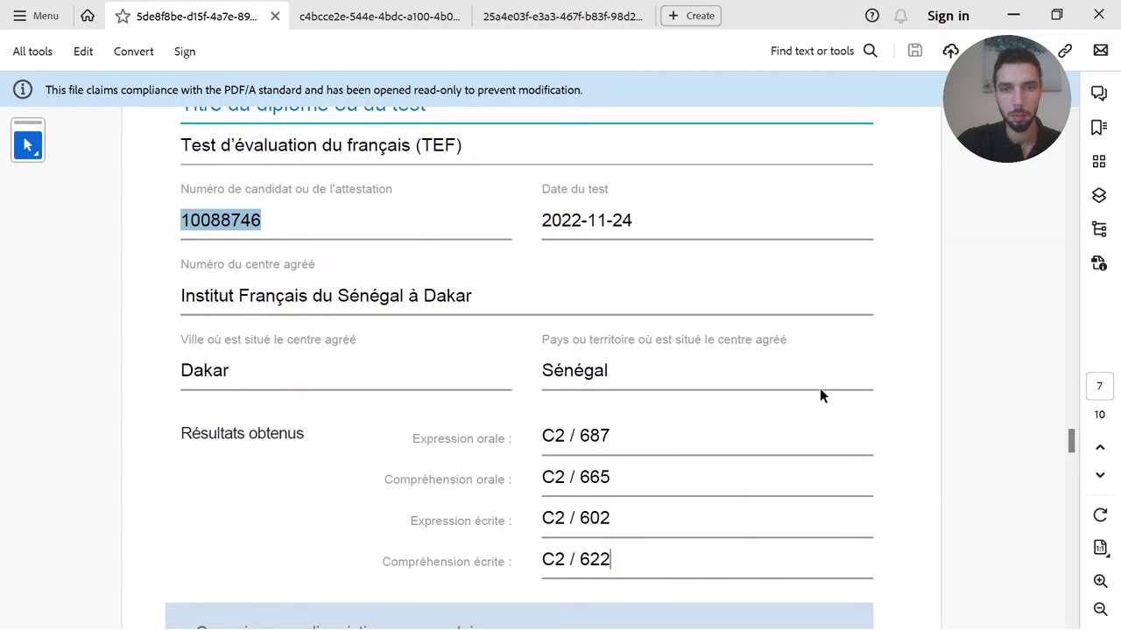
left_click_drag(542, 220, 632, 220)
key("ctrl+c")
key("alt+Tab")
key("Tab")
key("ctrl+v")
- Set the test centre to Institut Français du Sénégal à Dakar and the country to Sénégal
left_click(455, 411)
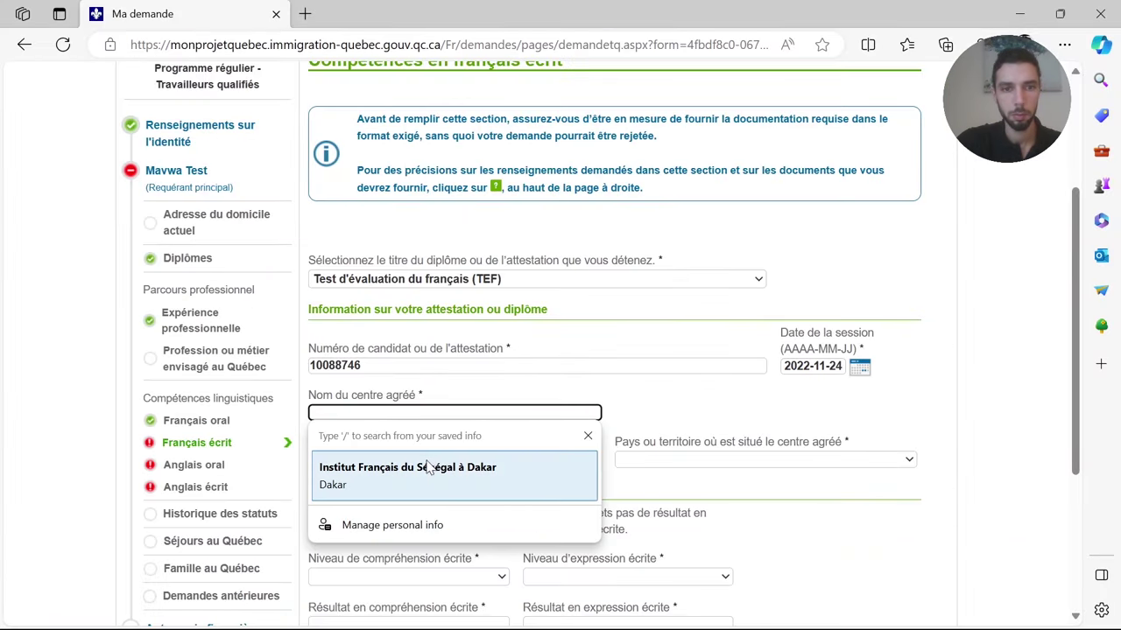
left_click(400, 465)
left_click(657, 459)
type("énégal")
key("Return")
- Set both written levels to C2, enter results 340 and 445, and save
scroll(660, 400, "down", 3)
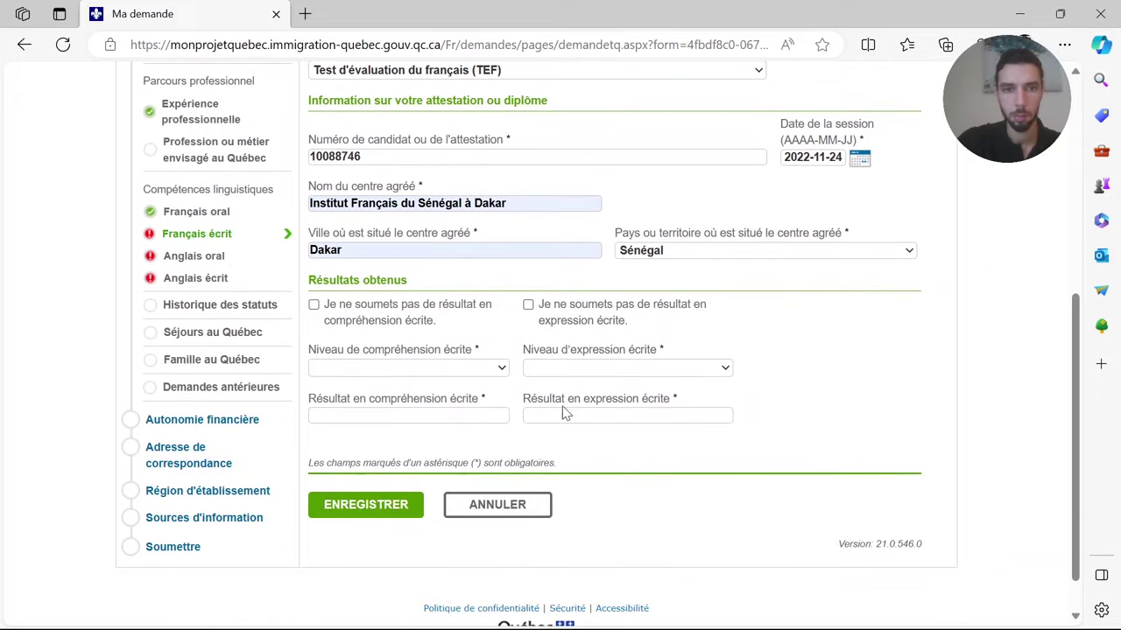
left_click(423, 368)
left_click(389, 481)
left_click(627, 368)
left_click(533, 443)
key("Tab")
type("340")
key("Tab")
type("445")
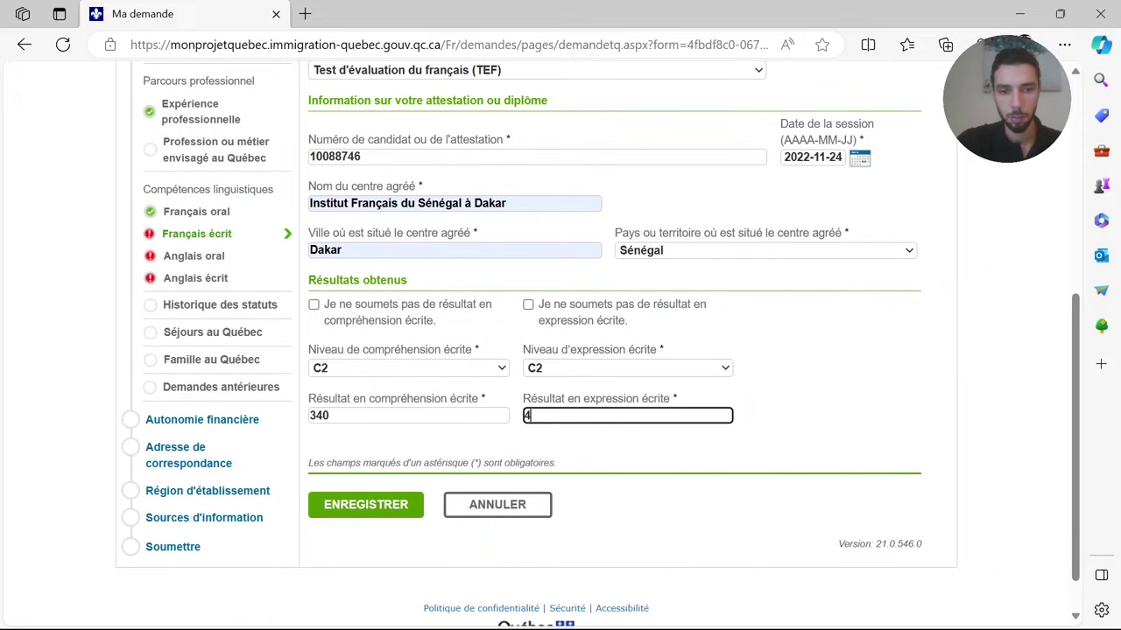
left_click(378, 508)
- Correct the comprehension result to 299, save, and validate the Français écrit section
key("BackSpace")
key("BackSpace")
key("BackSpace")
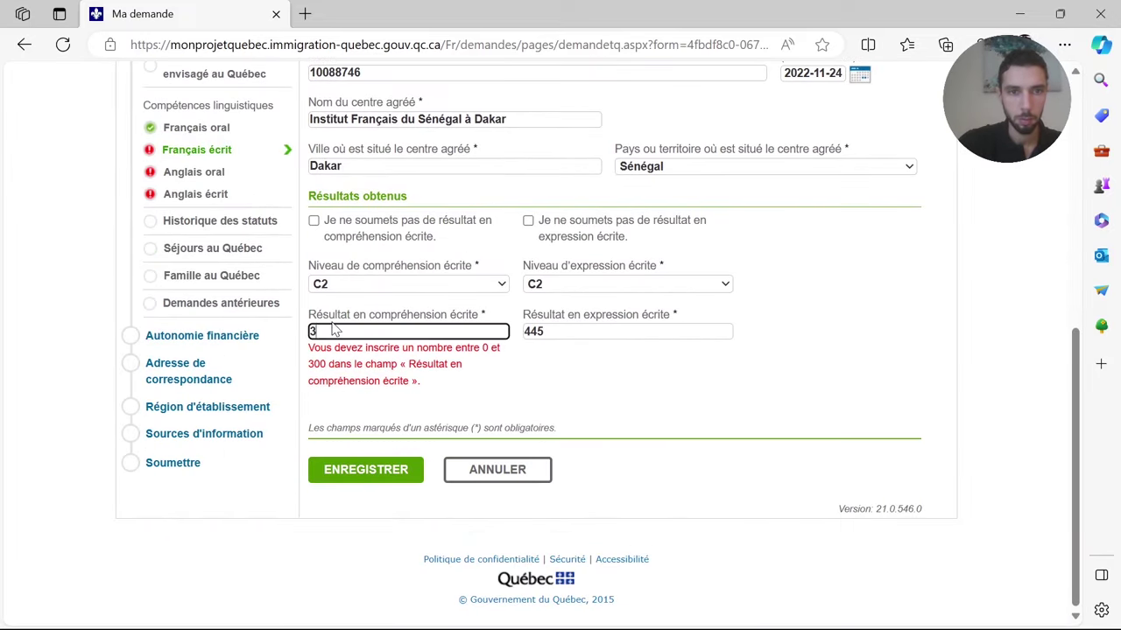
type("299")
left_click(355, 471)
scroll(703, 307, "up", 2)
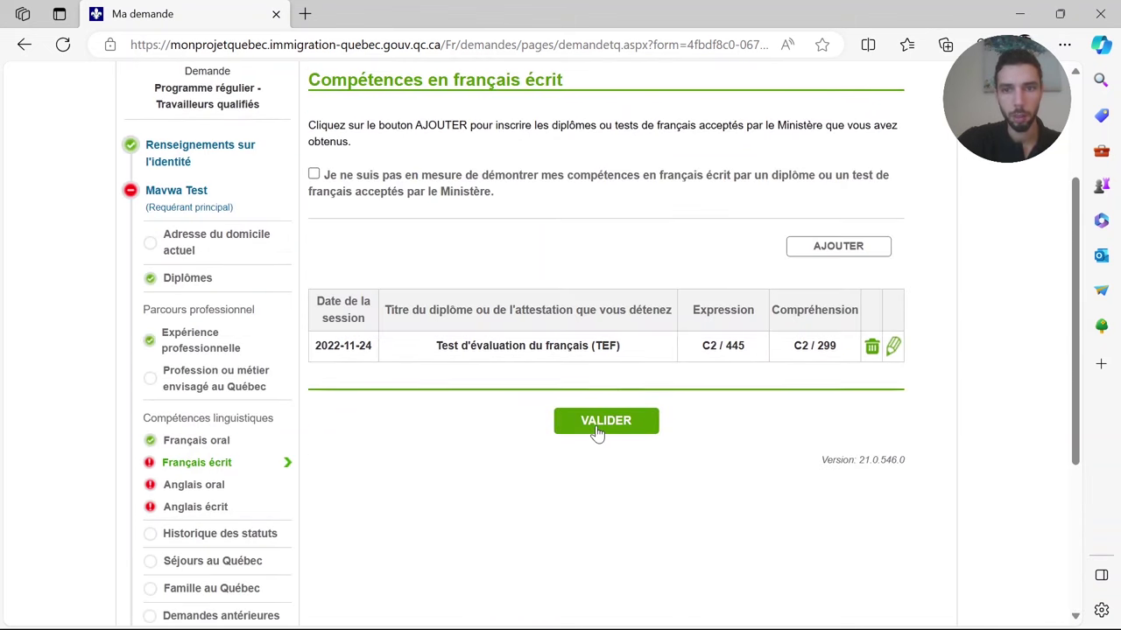
left_click(598, 429)
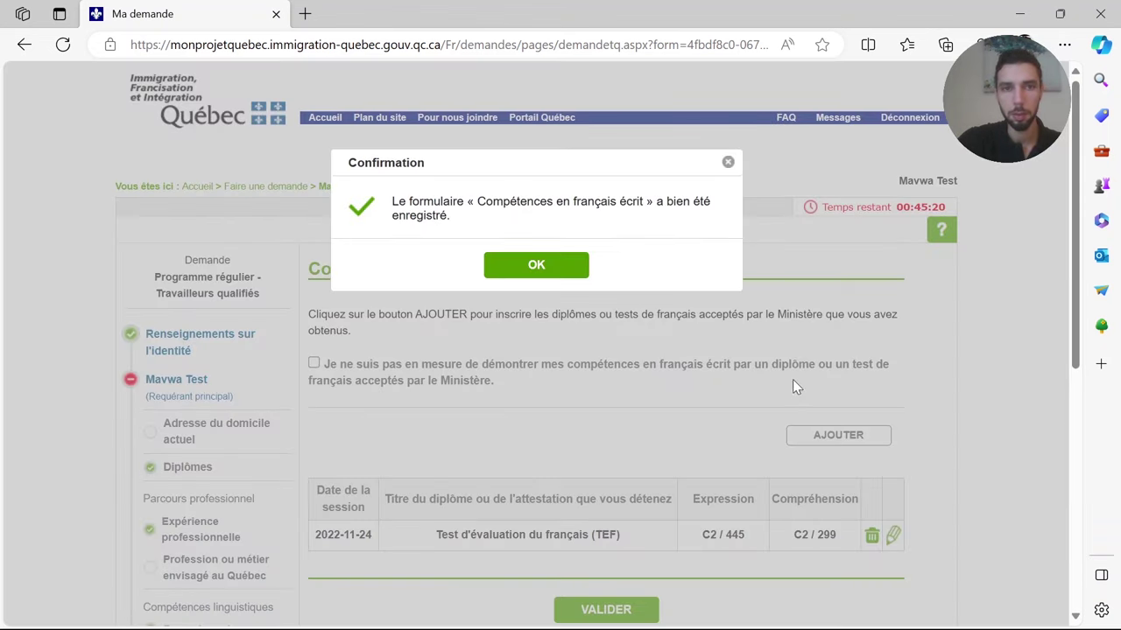
left_click(567, 265)
- Open Anglais oral and check the IELTS scores in the results PDF
scroll(465, 425, "down", 3)
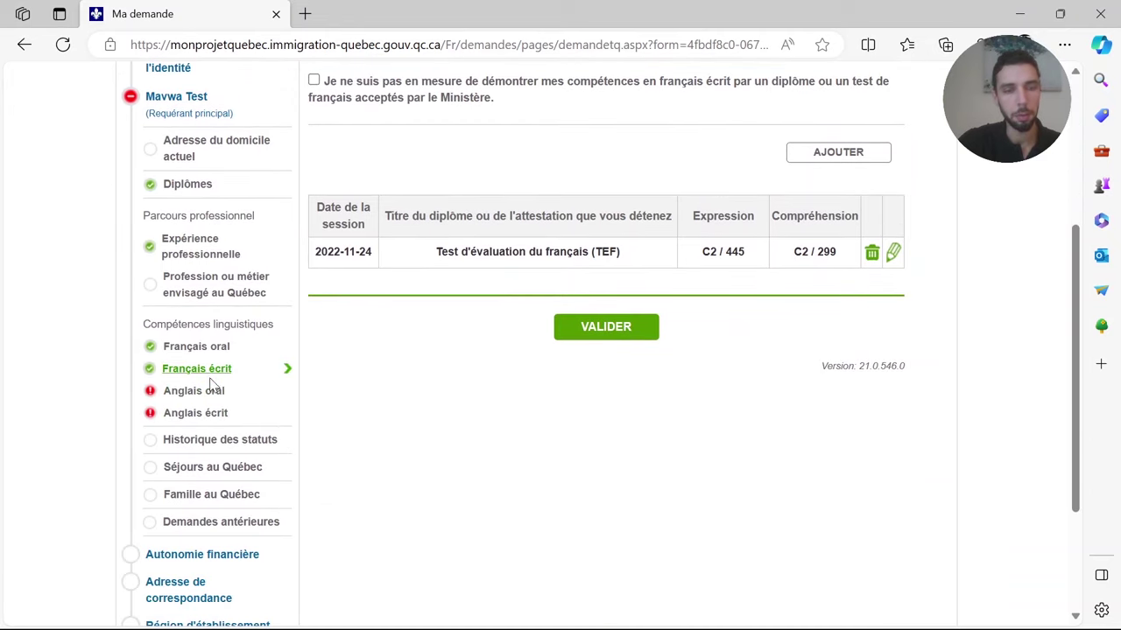
left_click(189, 394)
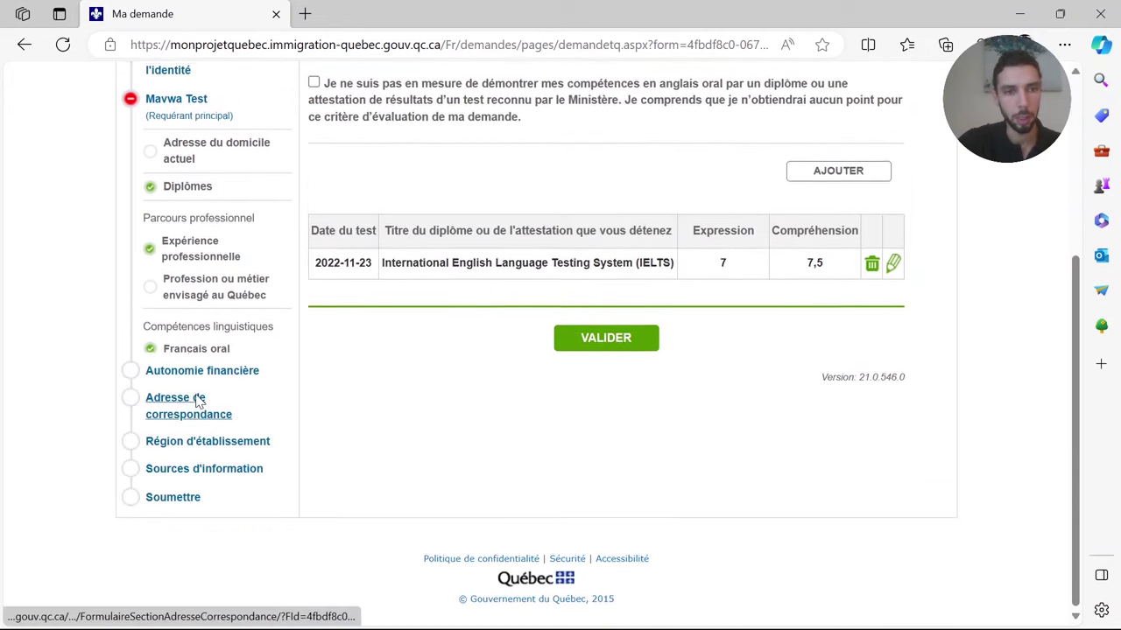
key("alt+Tab")
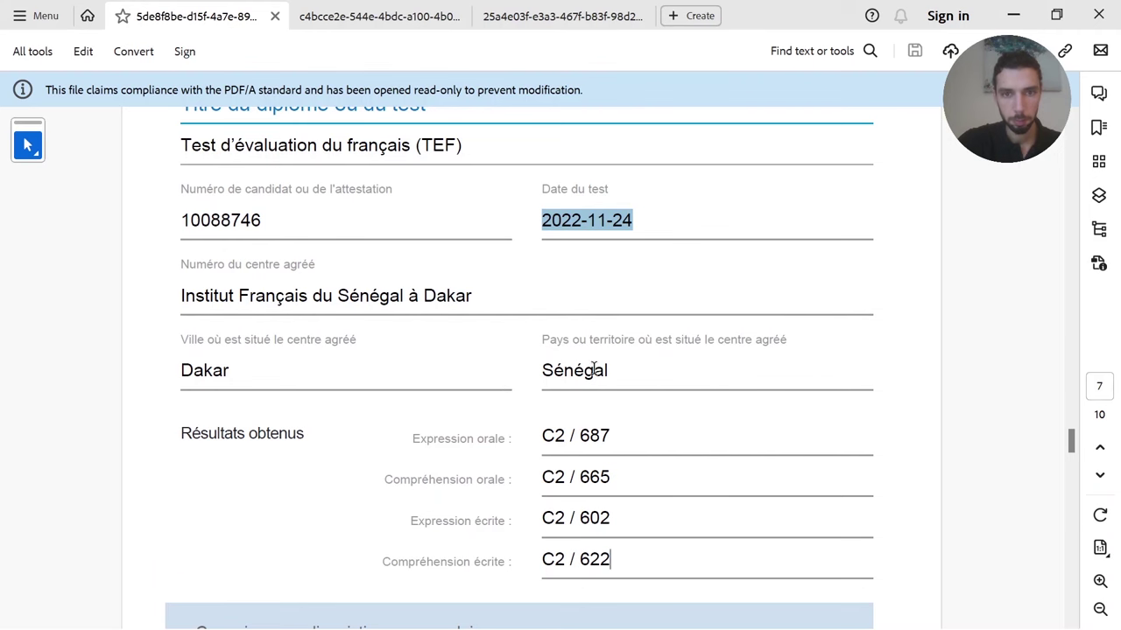
scroll(790, 343, "down", 3)
scroll(791, 344, "down", 10)
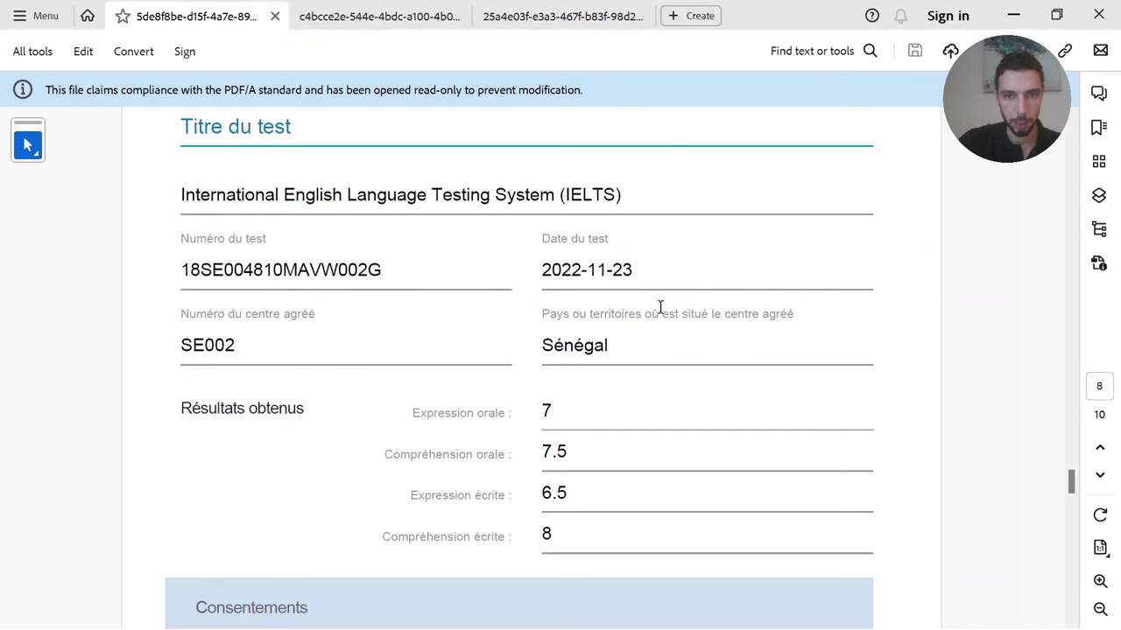
key("alt+Tab")
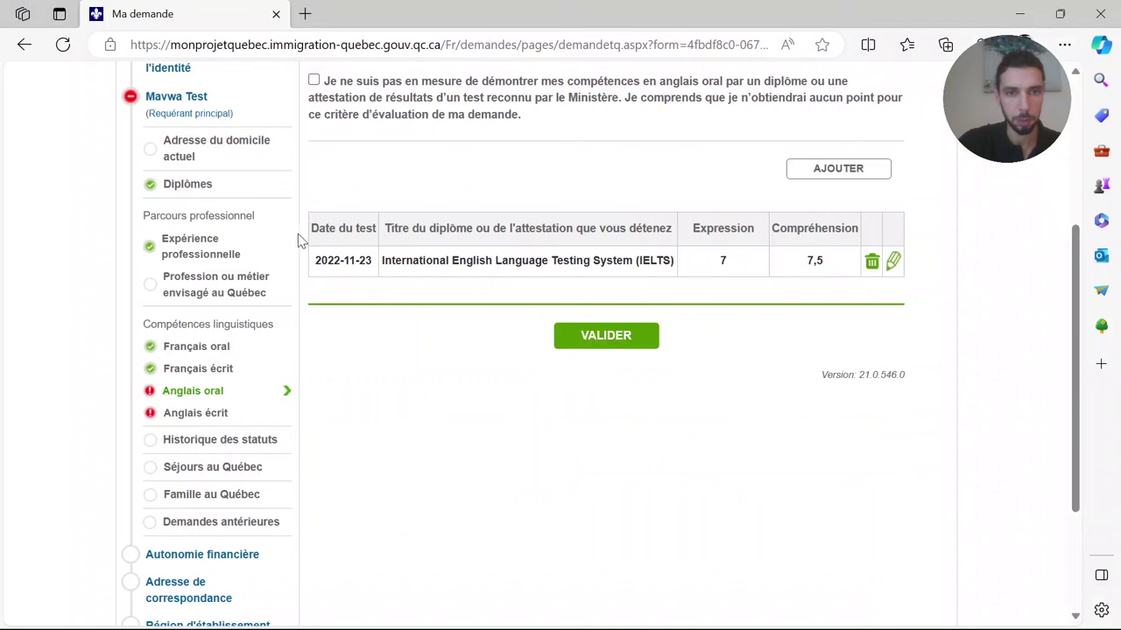
left_click(207, 395)
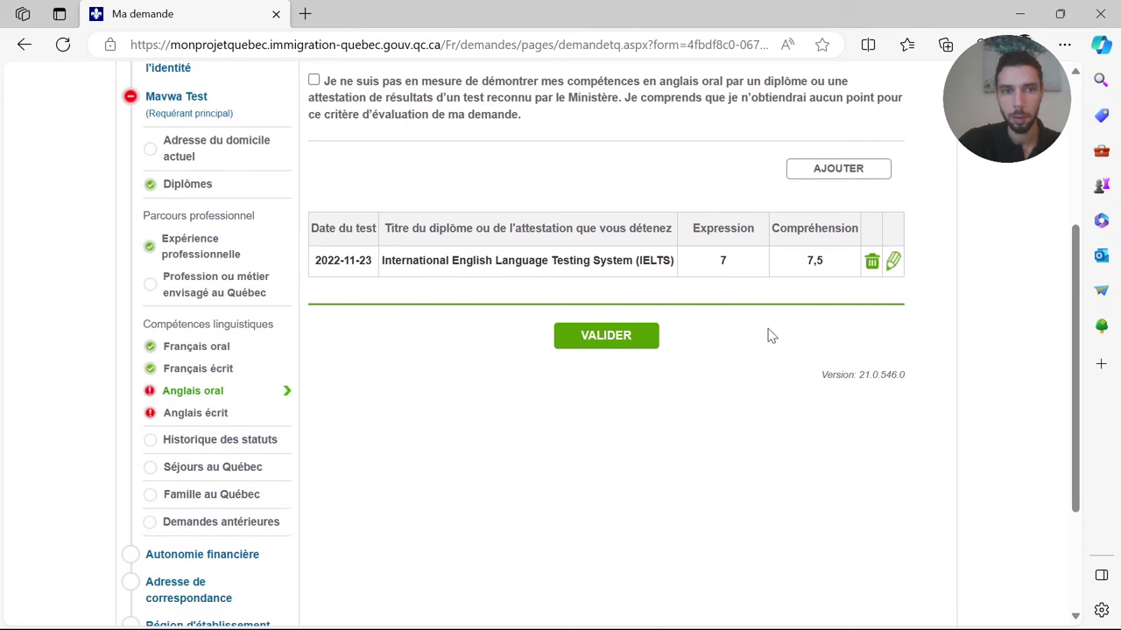
scroll(753, 354, "up", 2)
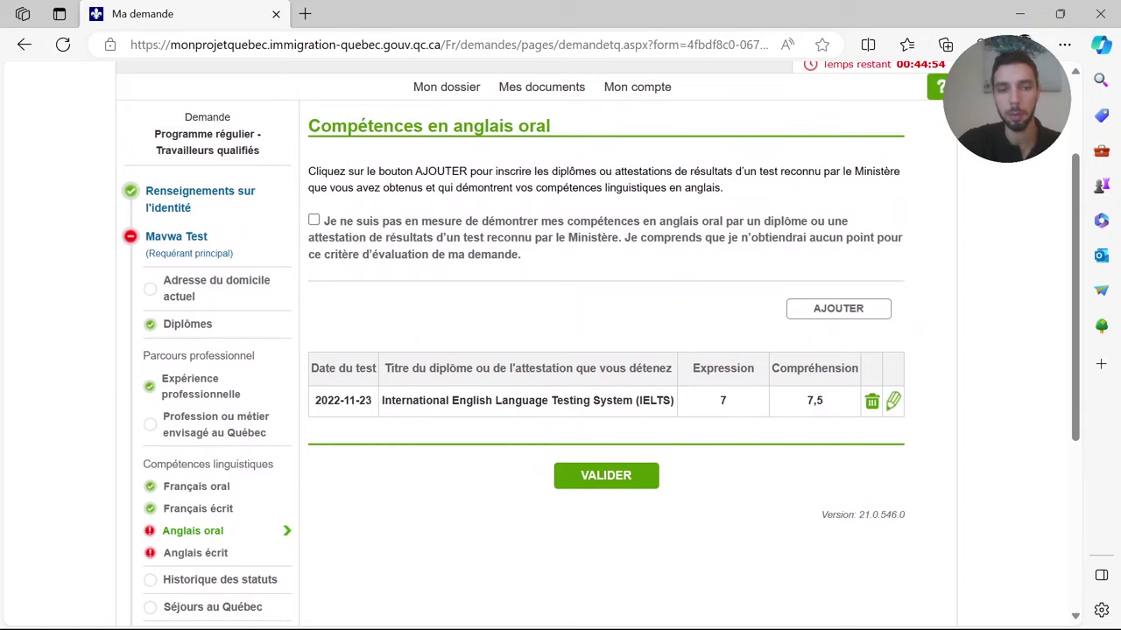
key("alt+Tab")
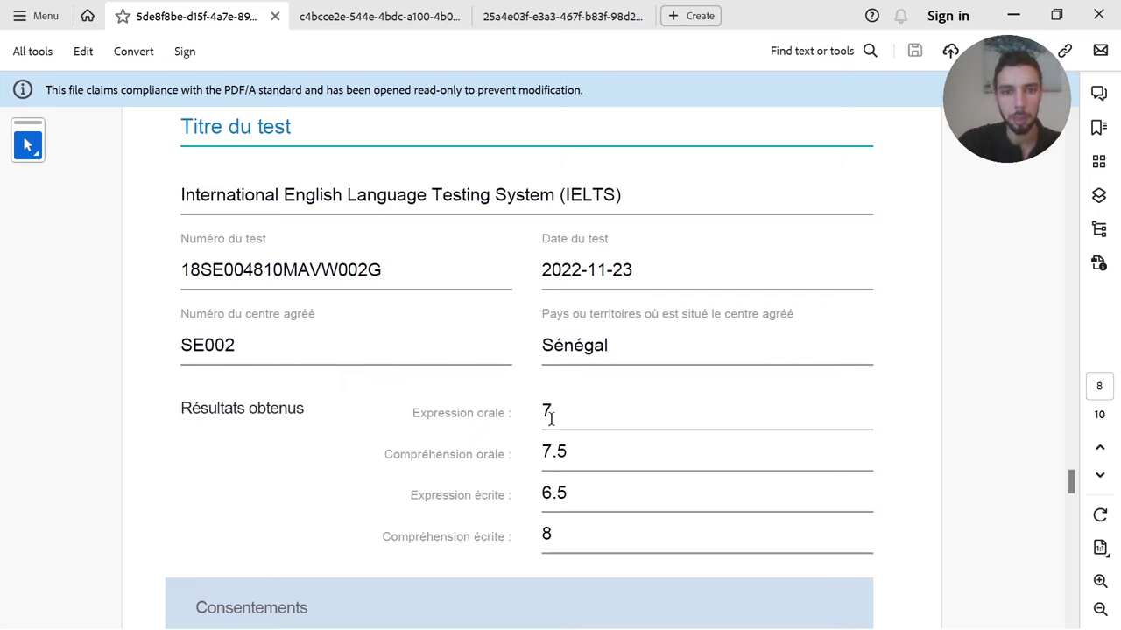
left_click_drag(543, 453, 582, 457)
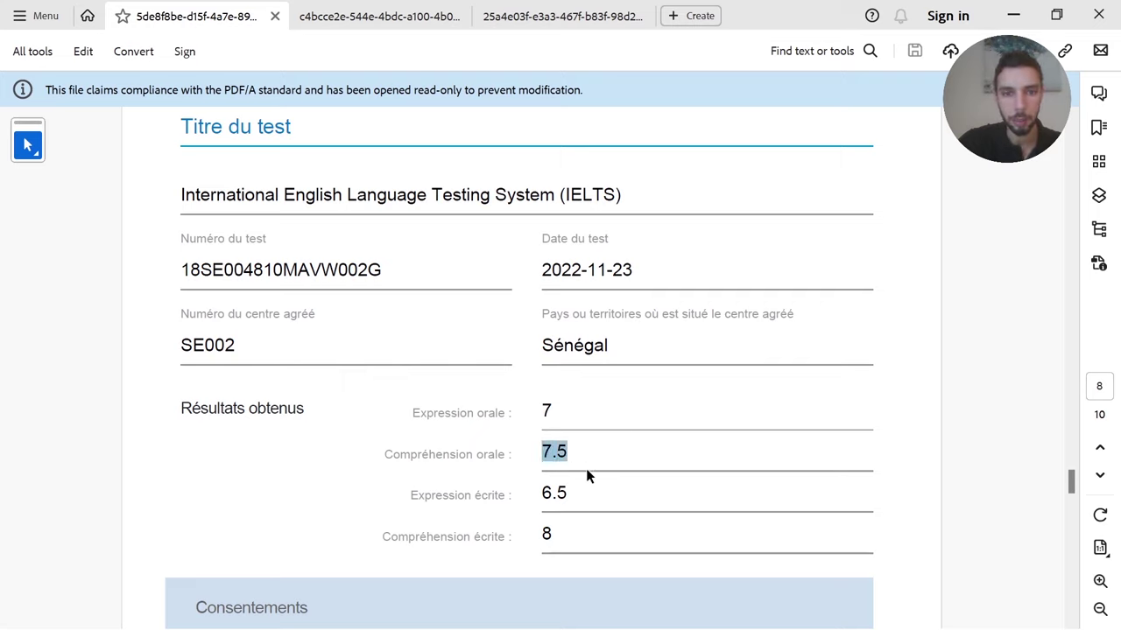
left_click(673, 461)
key("alt+Tab")
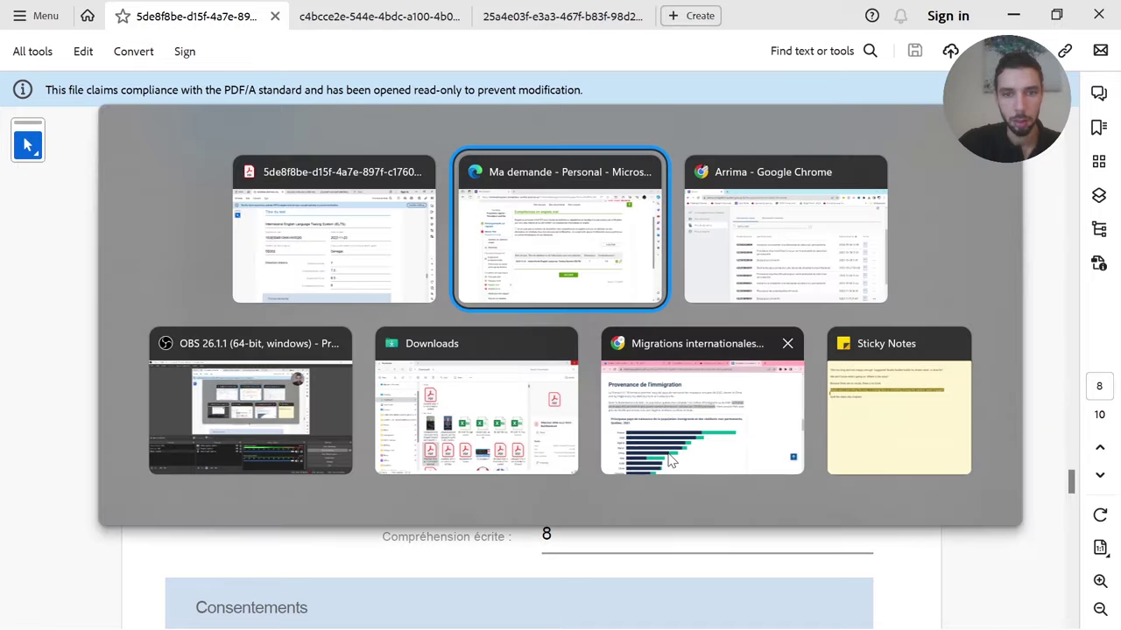
- Validate the Anglais oral section, confirming the saved message each time
left_click(627, 482)
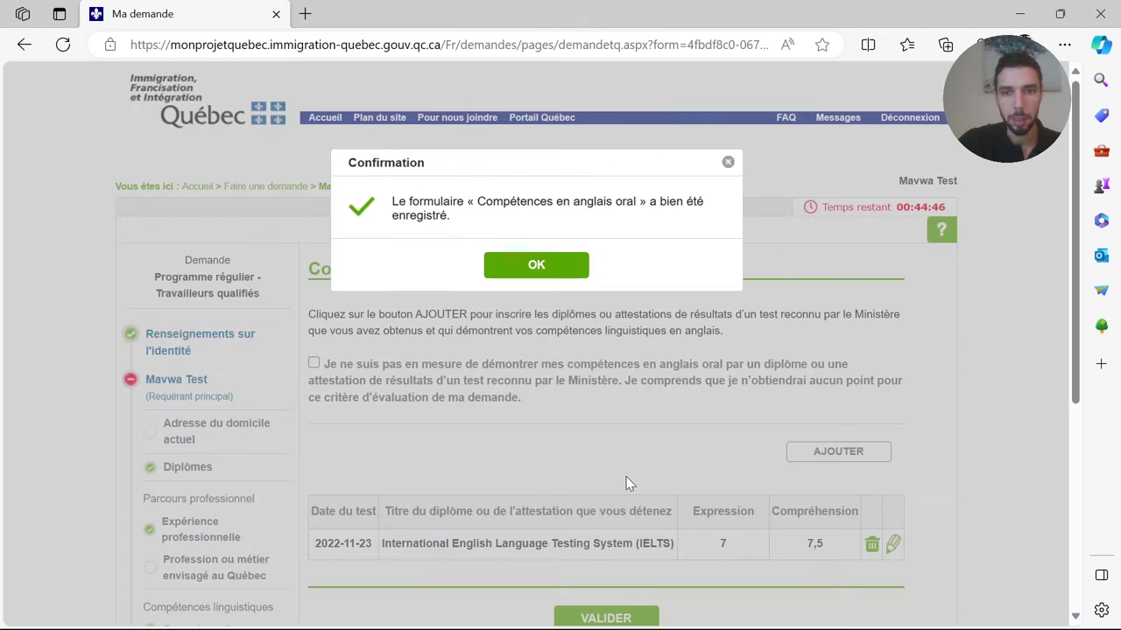
left_click(538, 263)
scroll(593, 357, "down", 4)
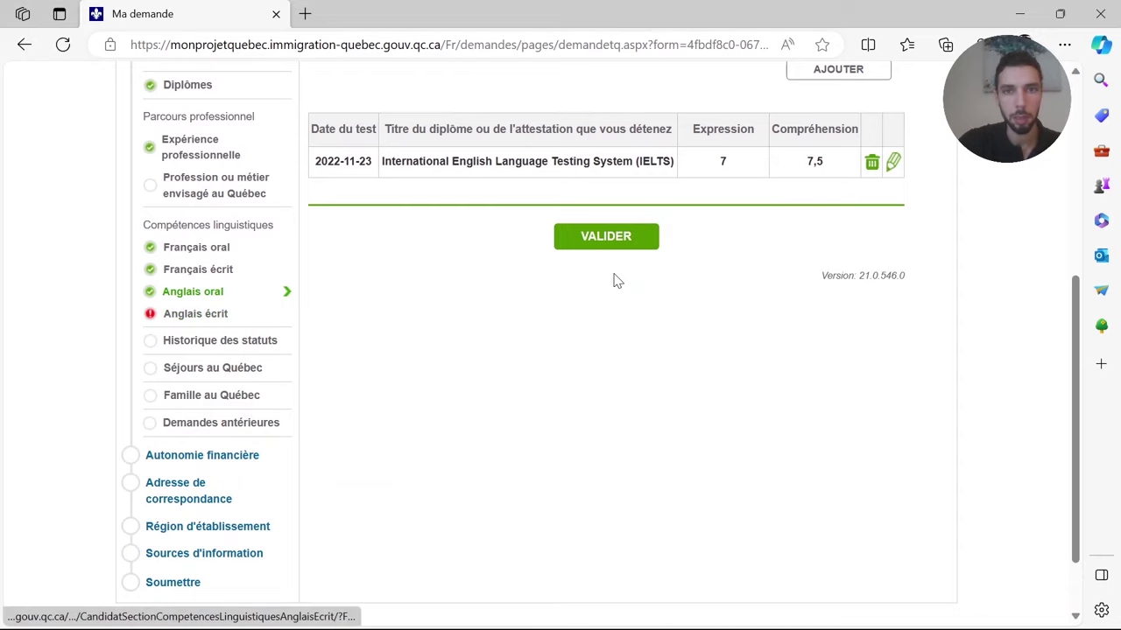
left_click(601, 245)
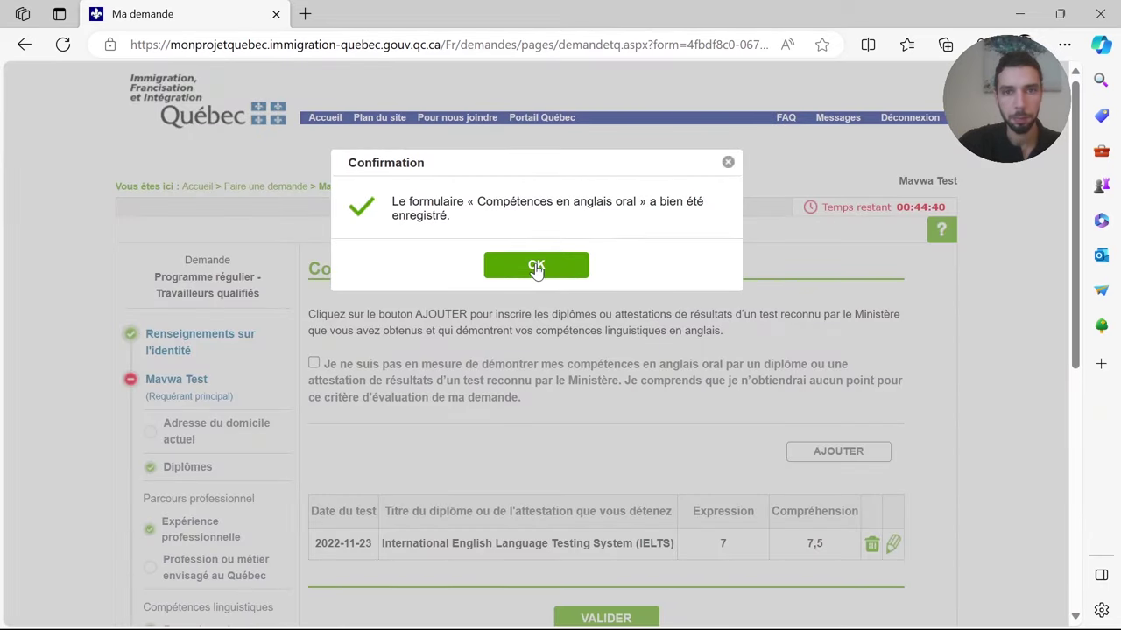
left_click(537, 266)
scroll(582, 385, "down", 4)
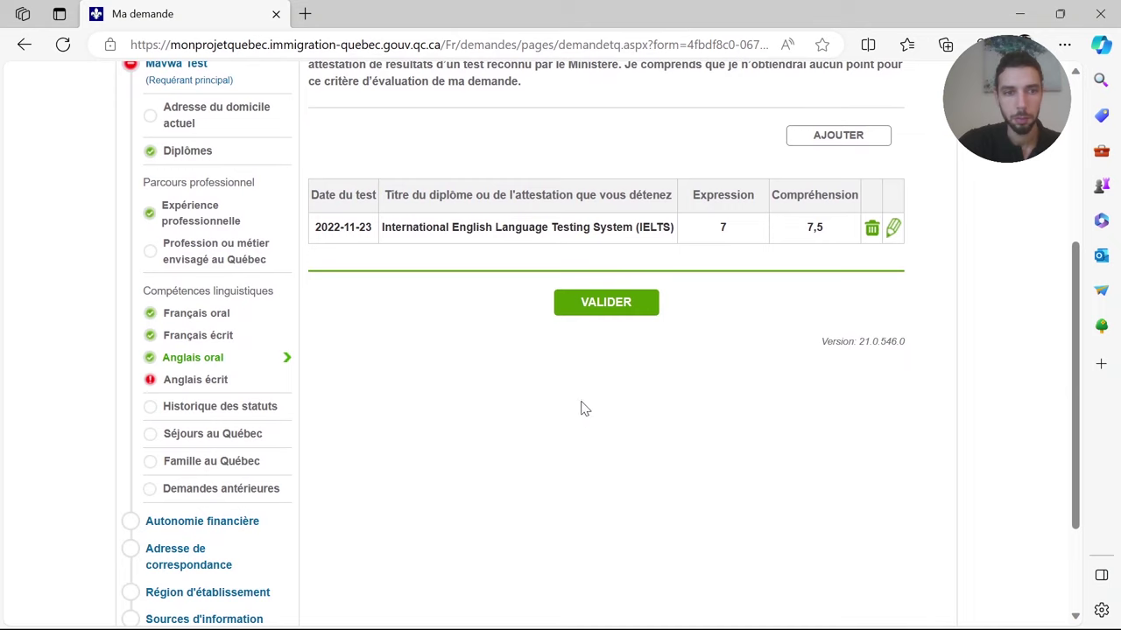
left_click(620, 307)
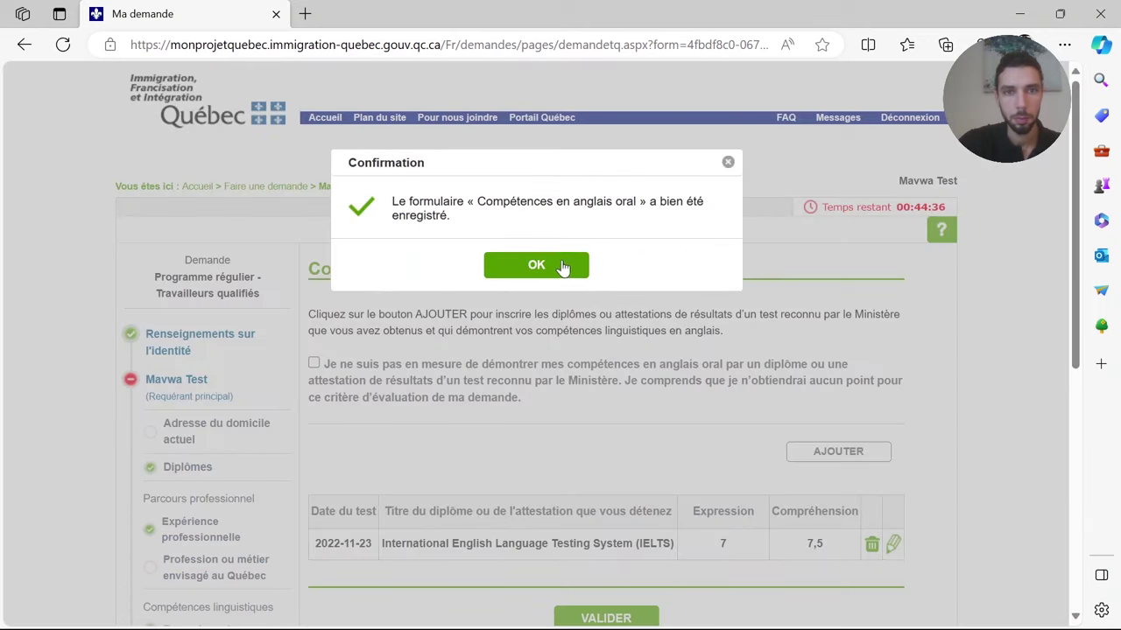
left_click(559, 266)
- Open Anglais écrit, validate it, and confirm the saved message
scroll(543, 438, "down", 3)
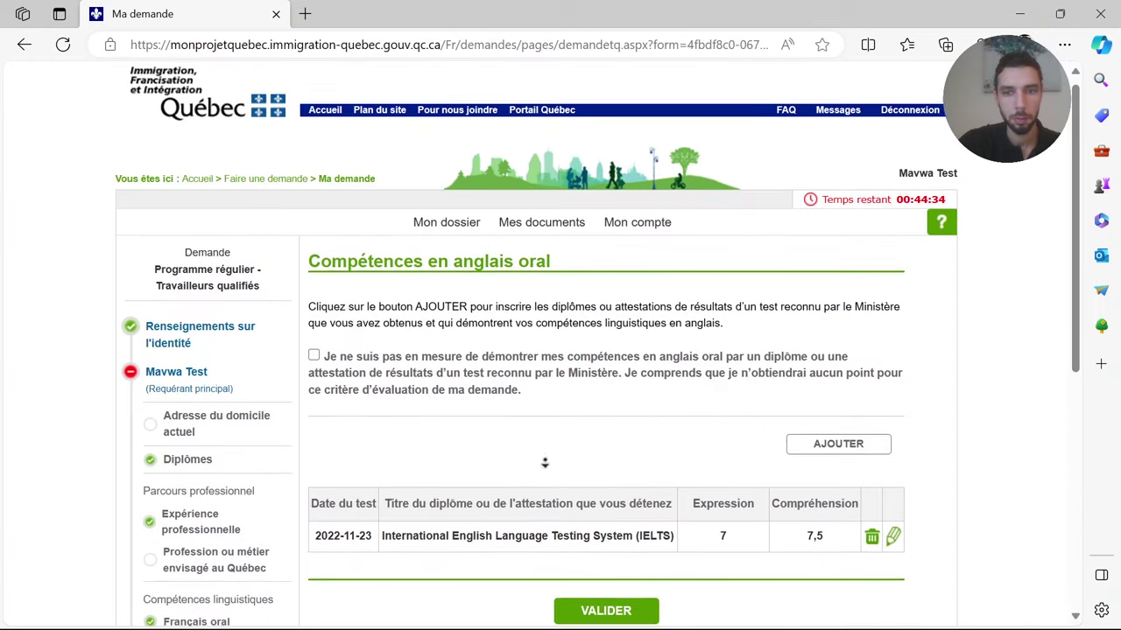
scroll(541, 491, "down", 1)
left_click(192, 354)
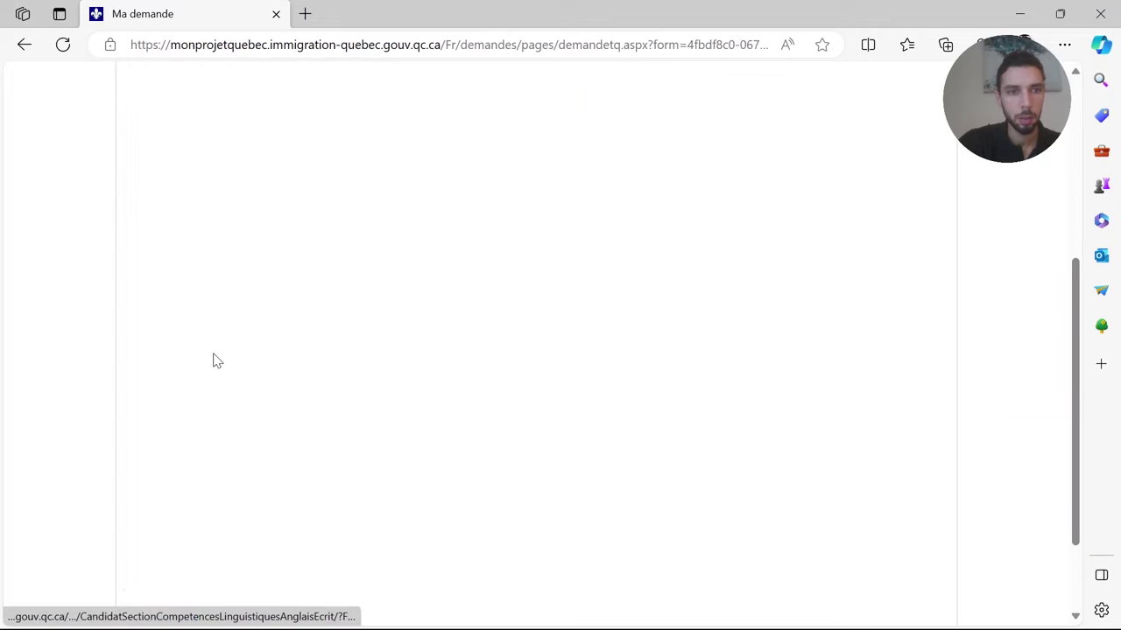
left_click(617, 280)
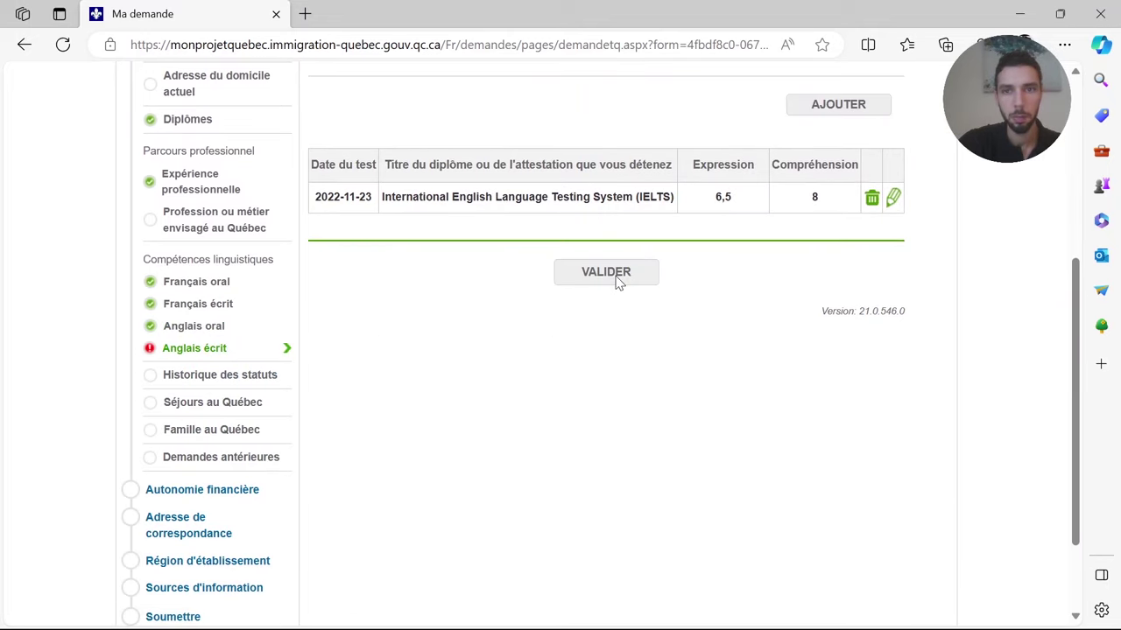
left_click(543, 273)
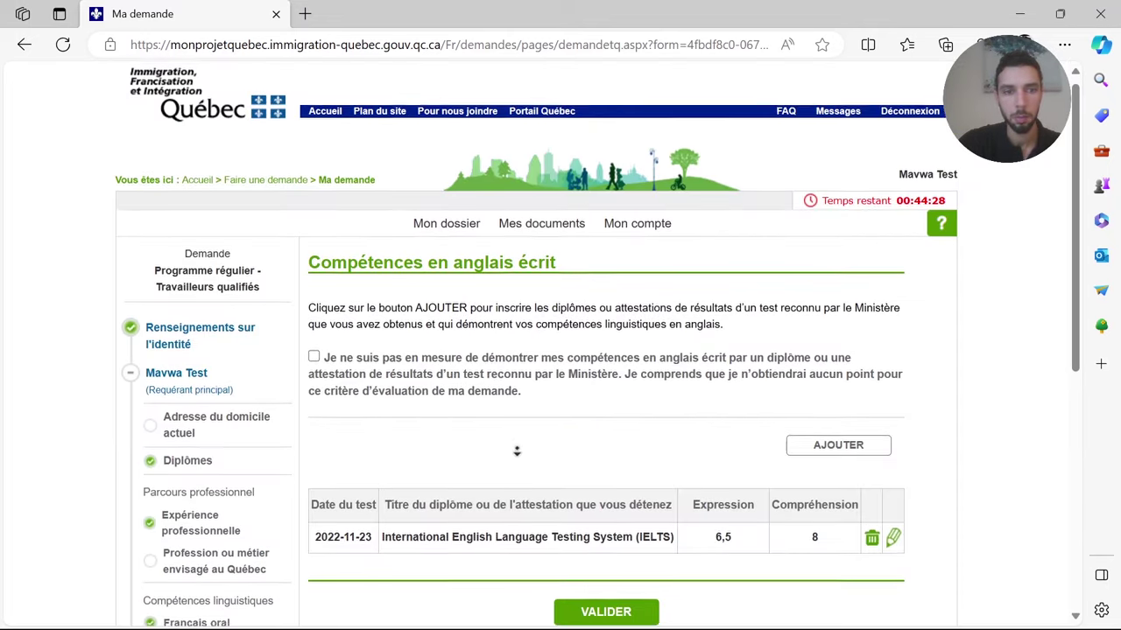
scroll(515, 490, "down", 4)
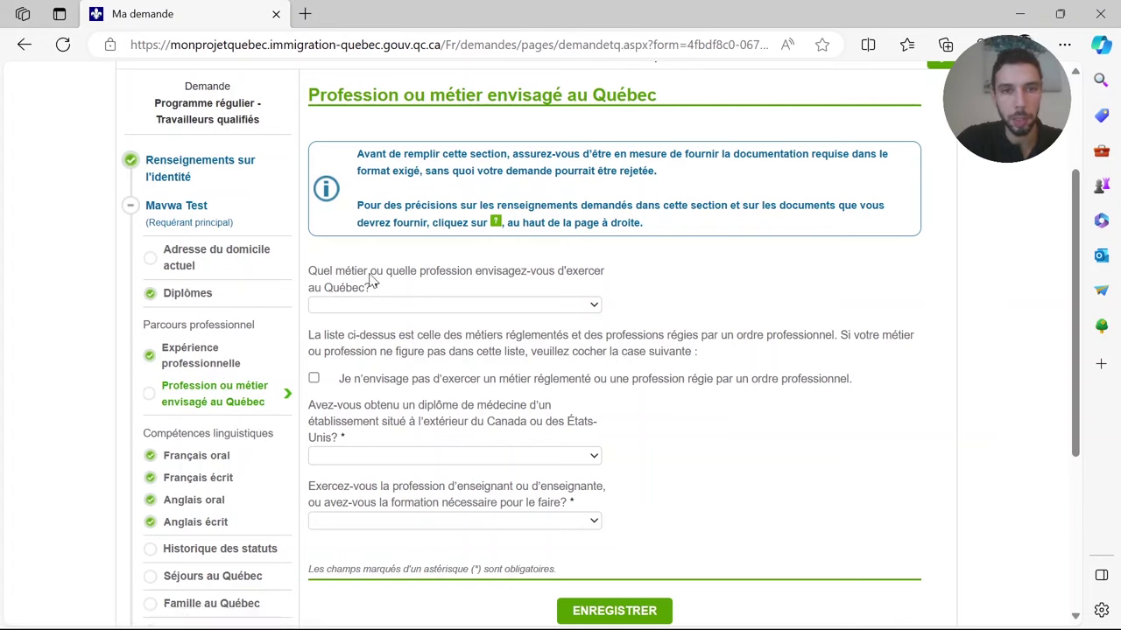
- Pick Infirmière et infirmier auxiliaires in the profession list
left_click(473, 307)
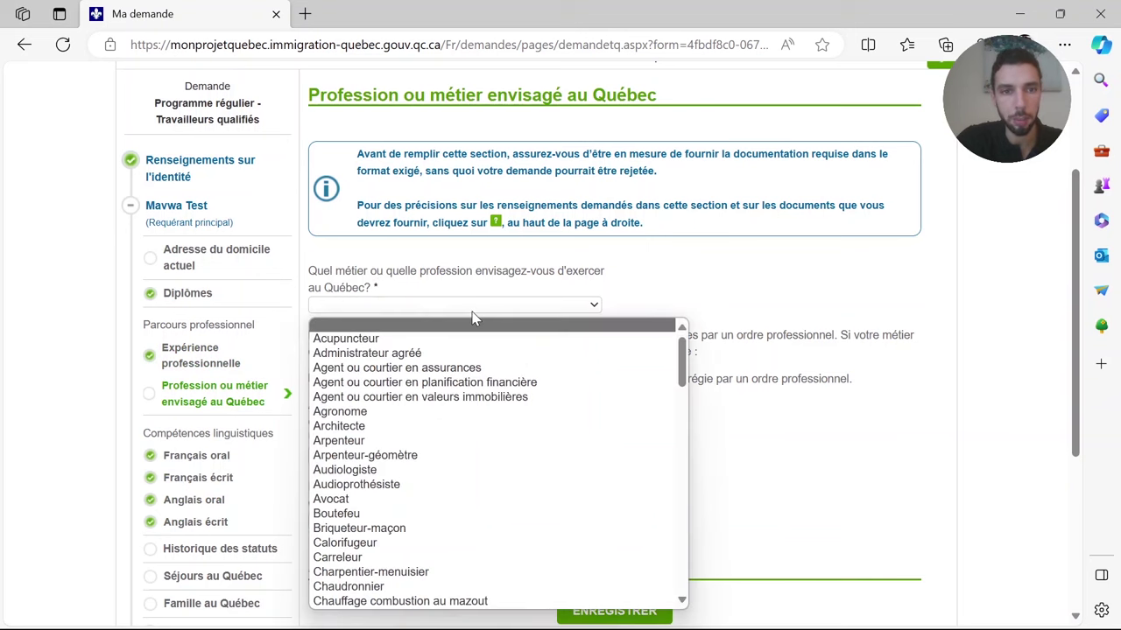
type("irmière et infirmier")
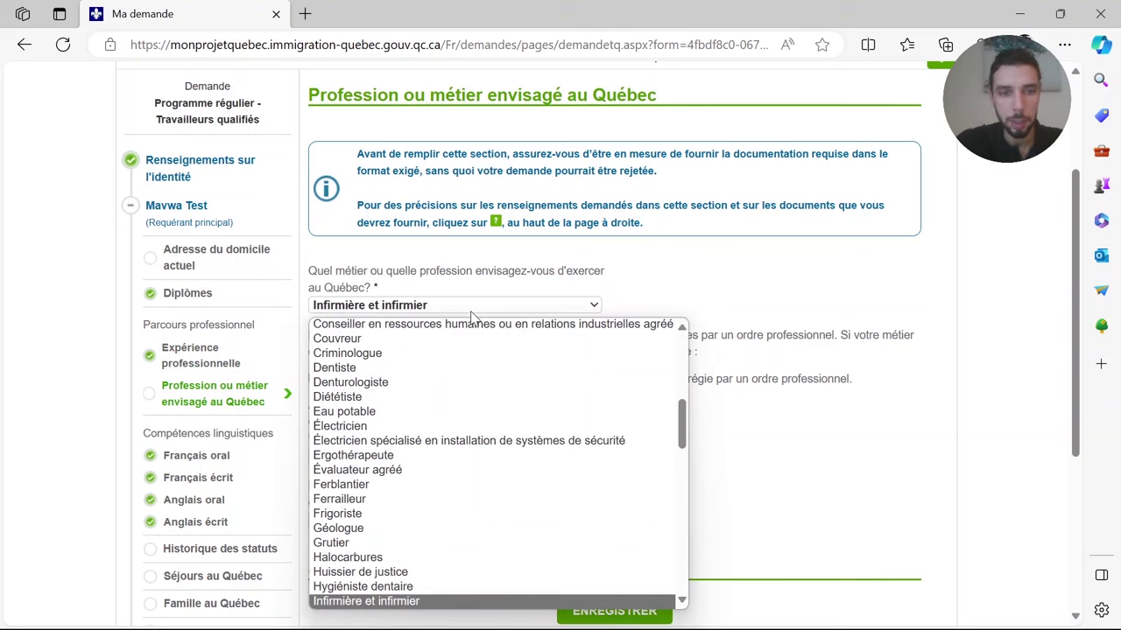
key("Return")
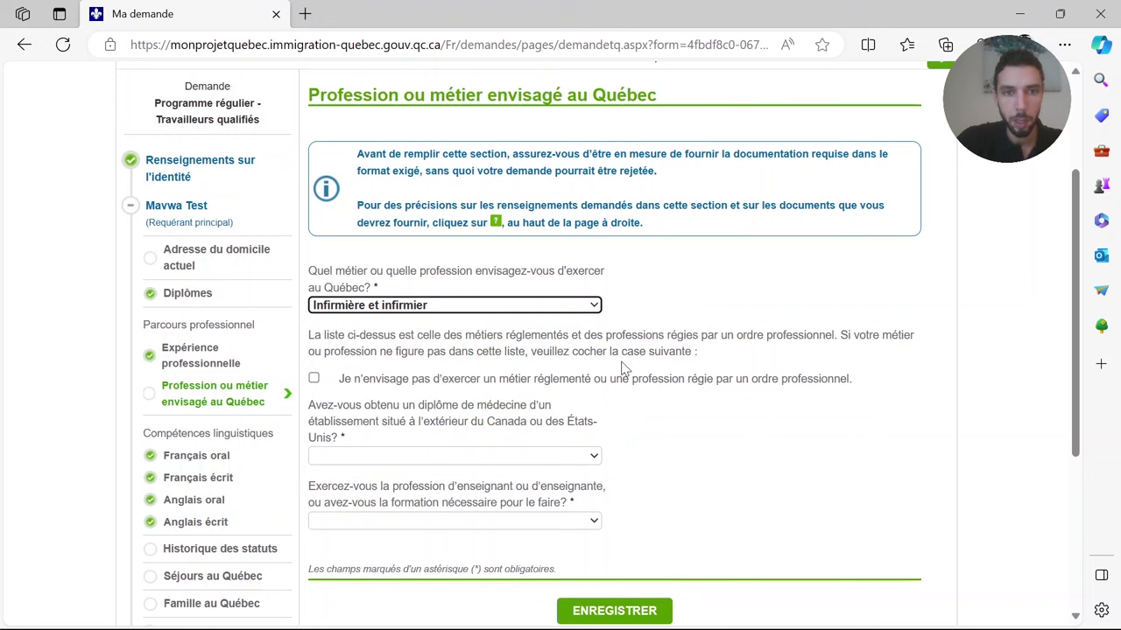
left_click(624, 367)
scroll(635, 405, "down", 1)
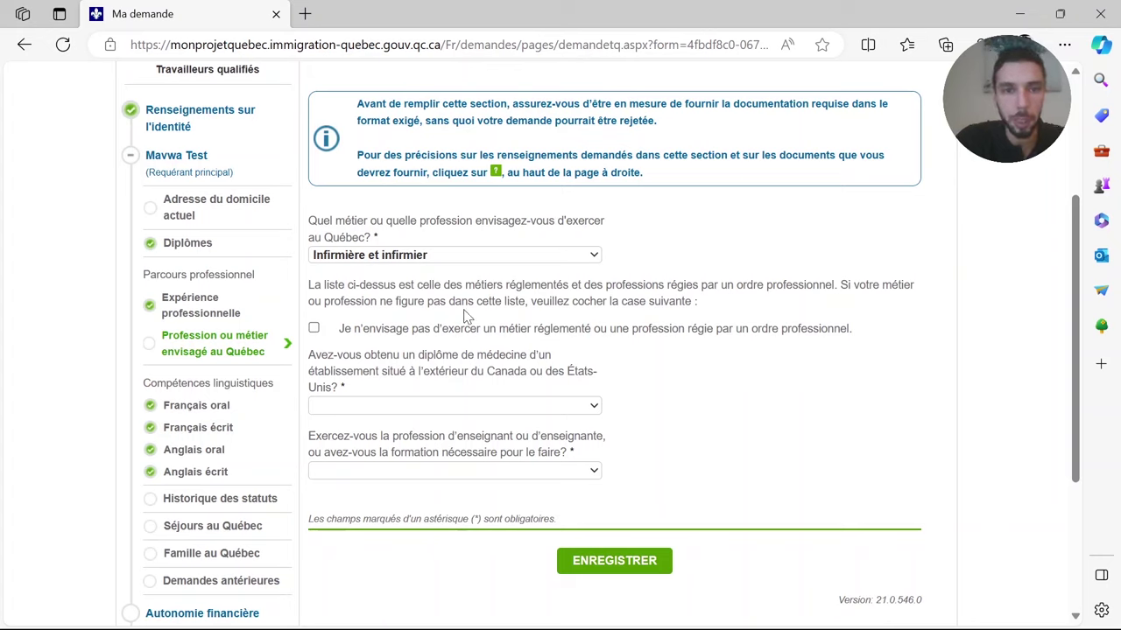
left_click(456, 256)
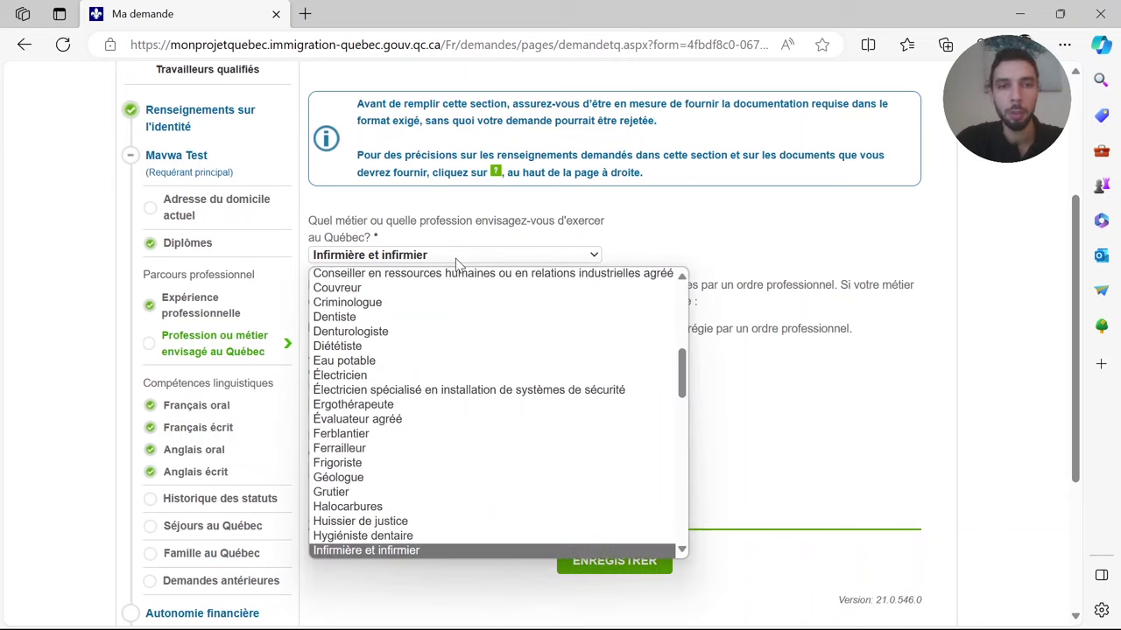
mouse_move(683, 379)
left_mouse_down()
mouse_move(695, 298)
mouse_move(721, 526)
mouse_move(700, 508)
mouse_move(685, 515)
mouse_move(700, 391)
left_mouse_up()
left_click(445, 452)
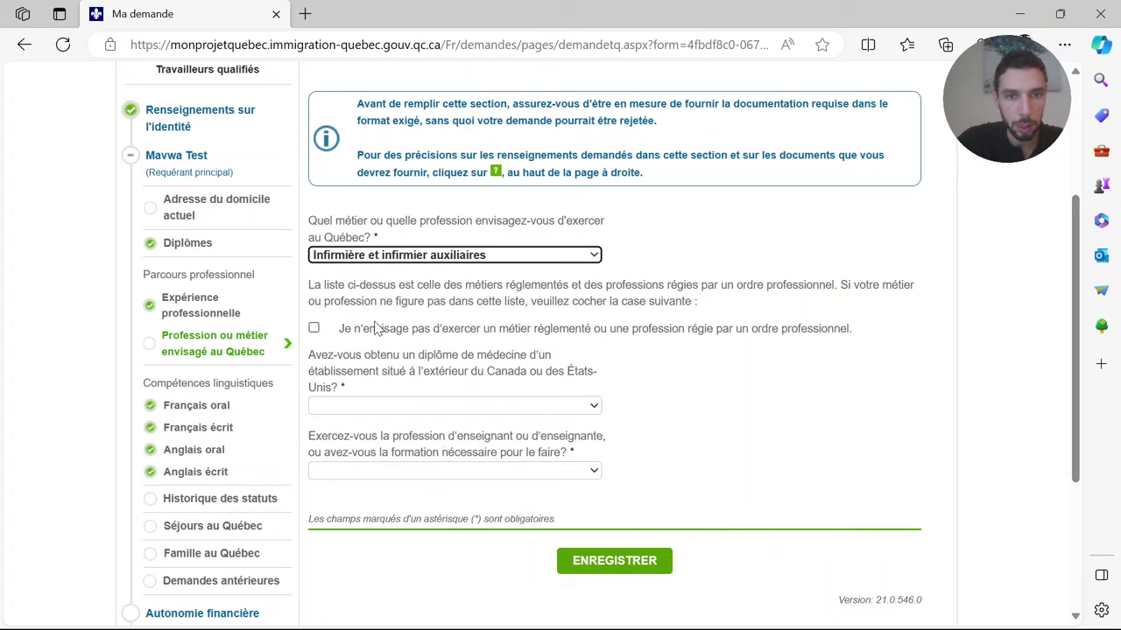
- Declare no regulated profession, answer Non to the medical-diploma and teaching questions, and save
left_click(317, 332)
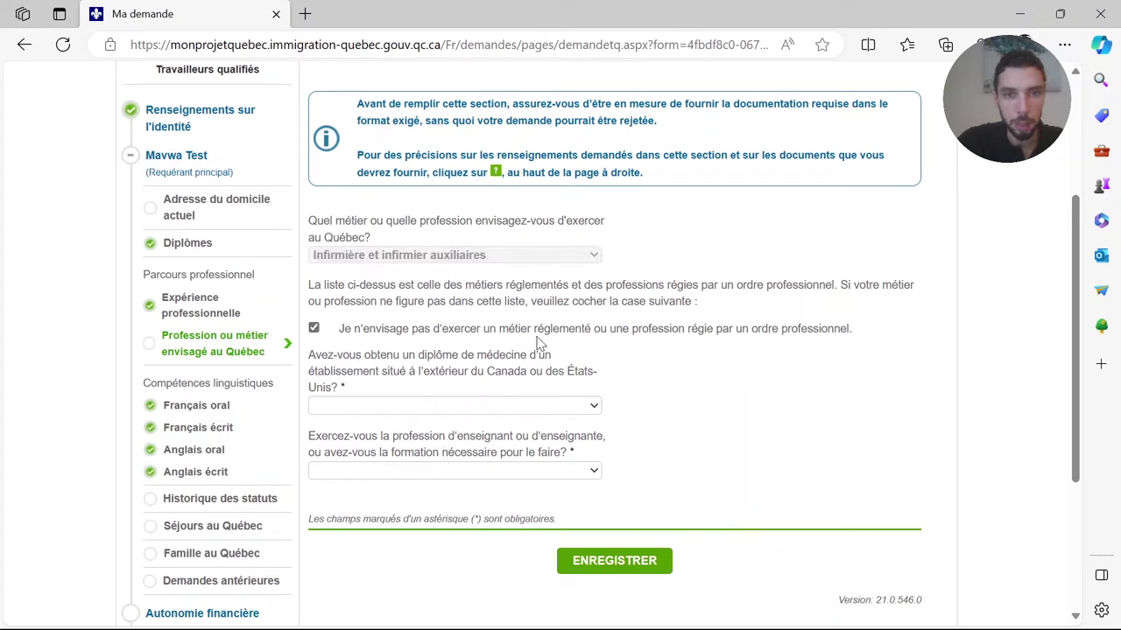
left_click_drag(544, 329, 676, 331)
left_click(676, 330)
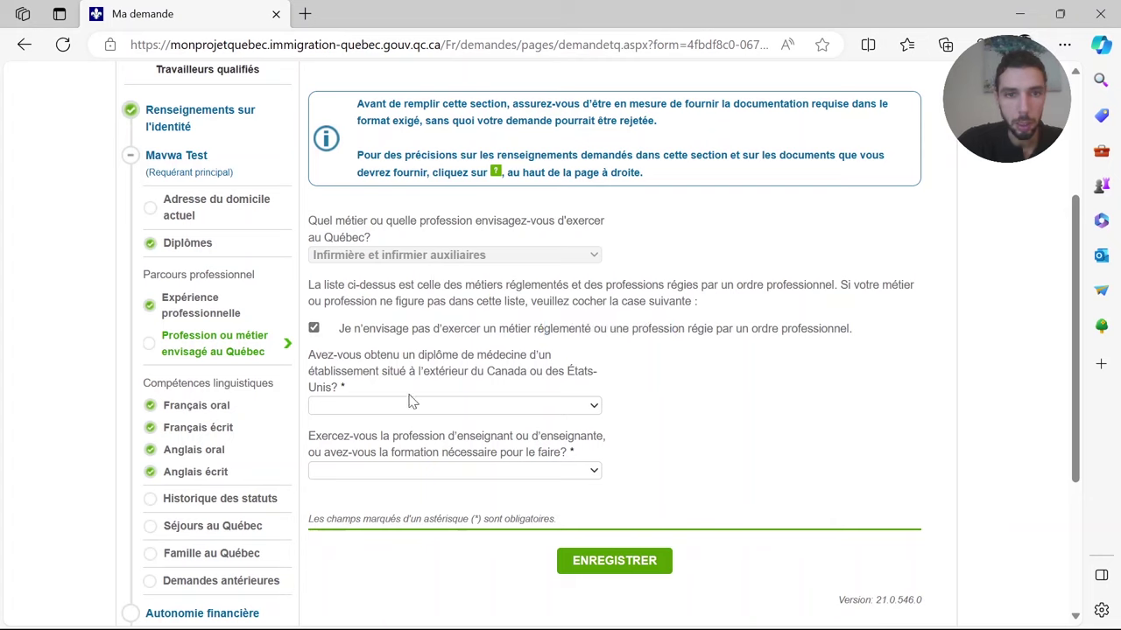
left_click(594, 407)
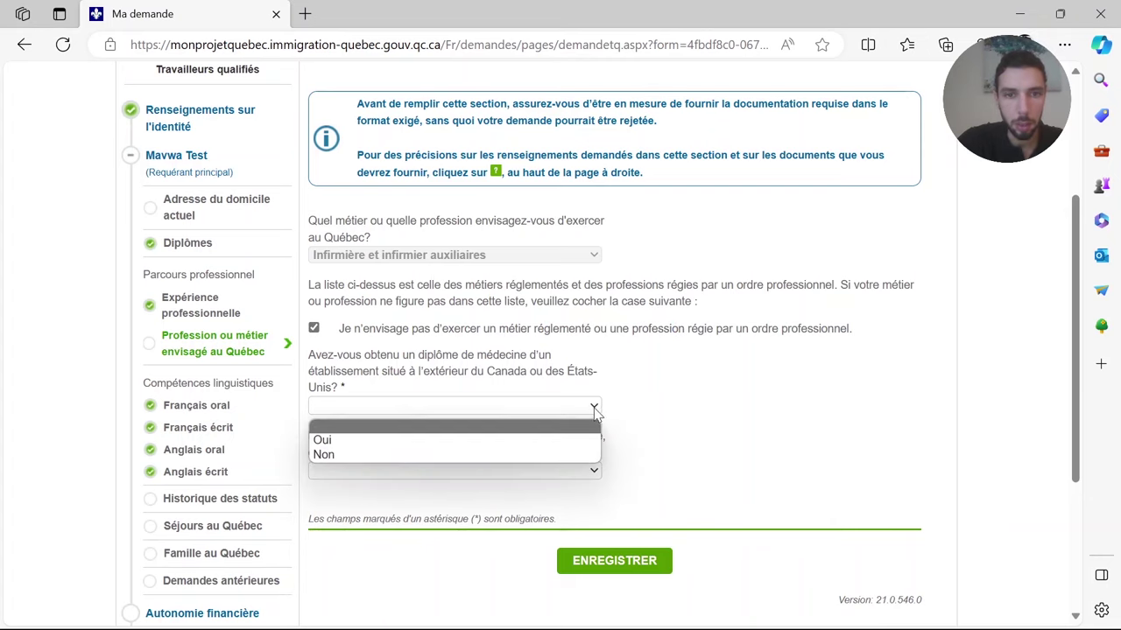
left_click(503, 455)
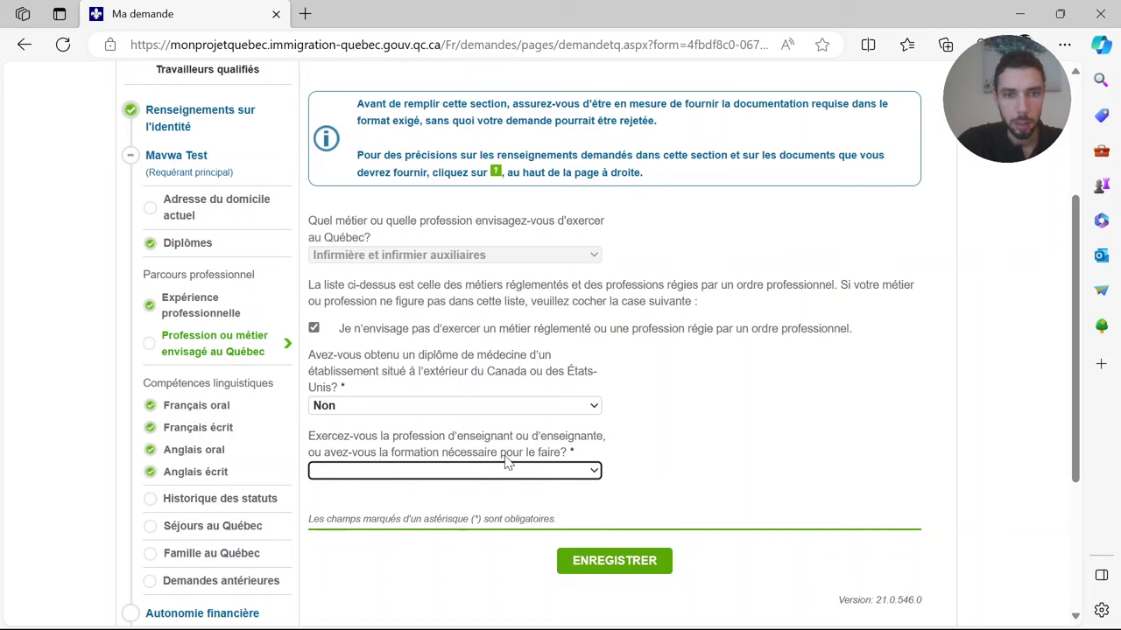
left_click(557, 475)
left_click(526, 517)
left_click(632, 563)
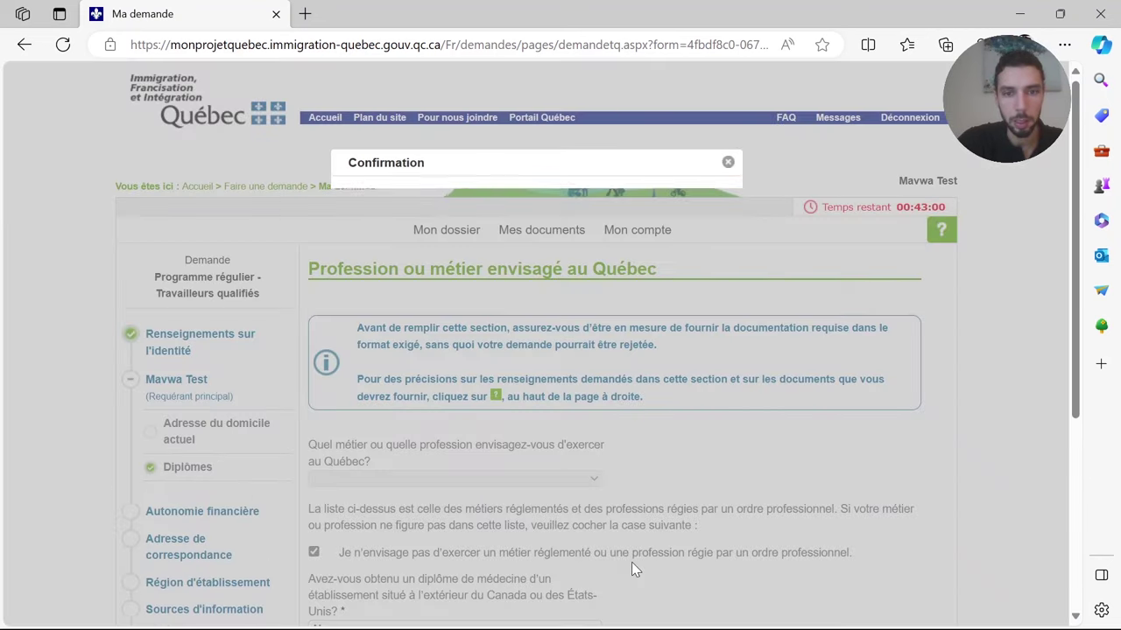
left_click(501, 267)
- Open Historique des statuts and start a new status entry
scroll(331, 528, "down", 3)
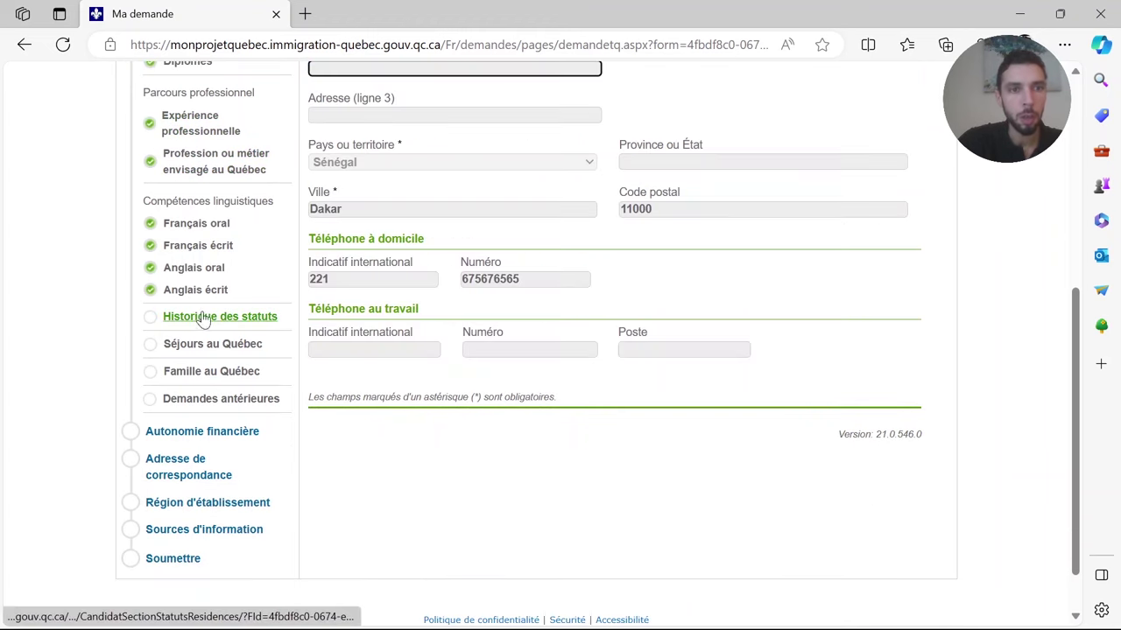
left_click(200, 320)
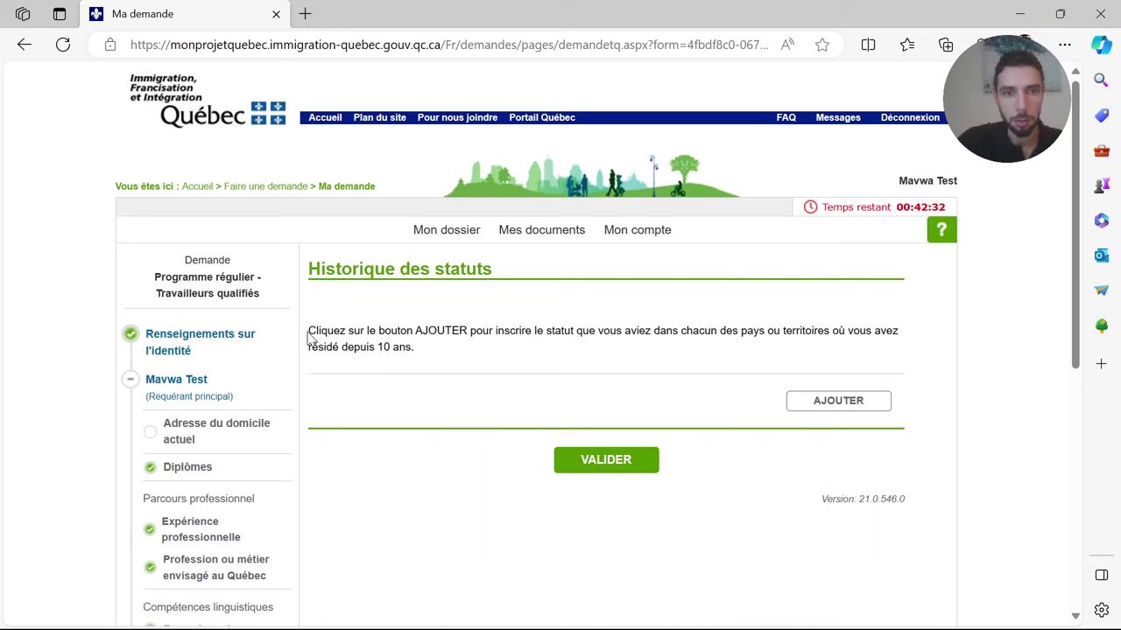
left_click_drag(309, 338, 876, 348)
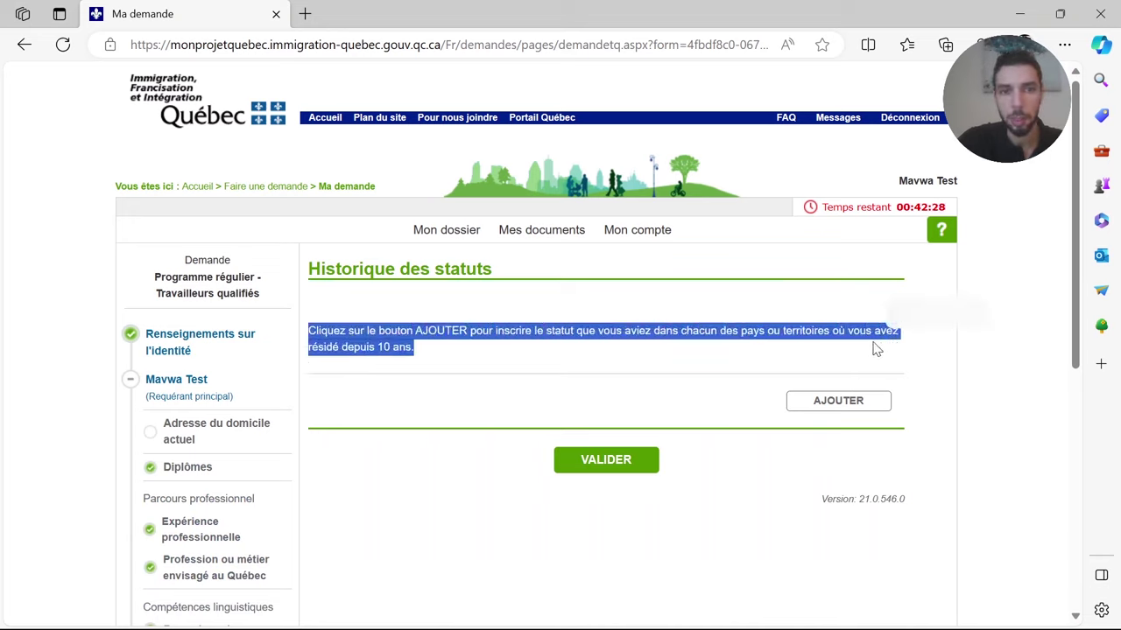
left_click(837, 406)
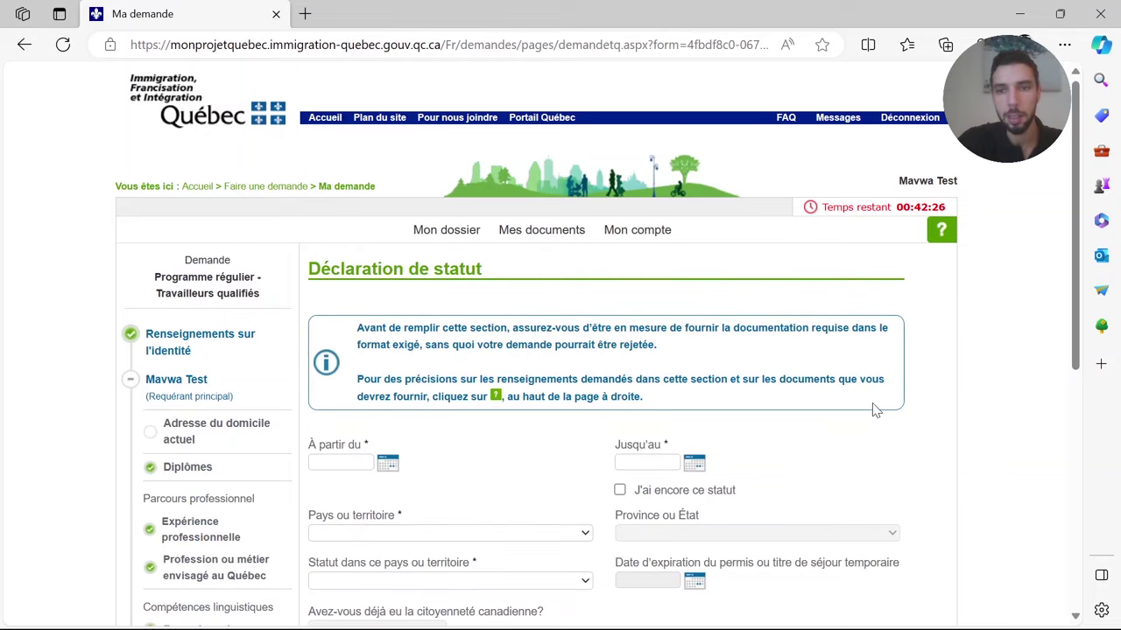
- Set the status start date to 2013-10-30
scroll(902, 472, "down", 2)
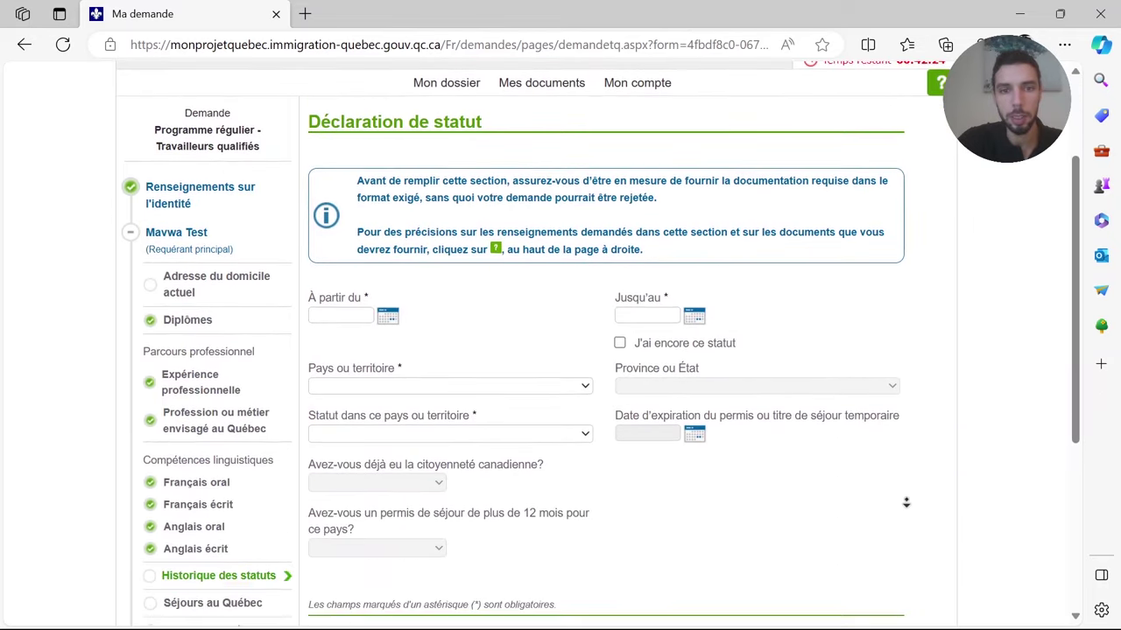
scroll(907, 503, "down", 2)
scroll(487, 189, "up", 1)
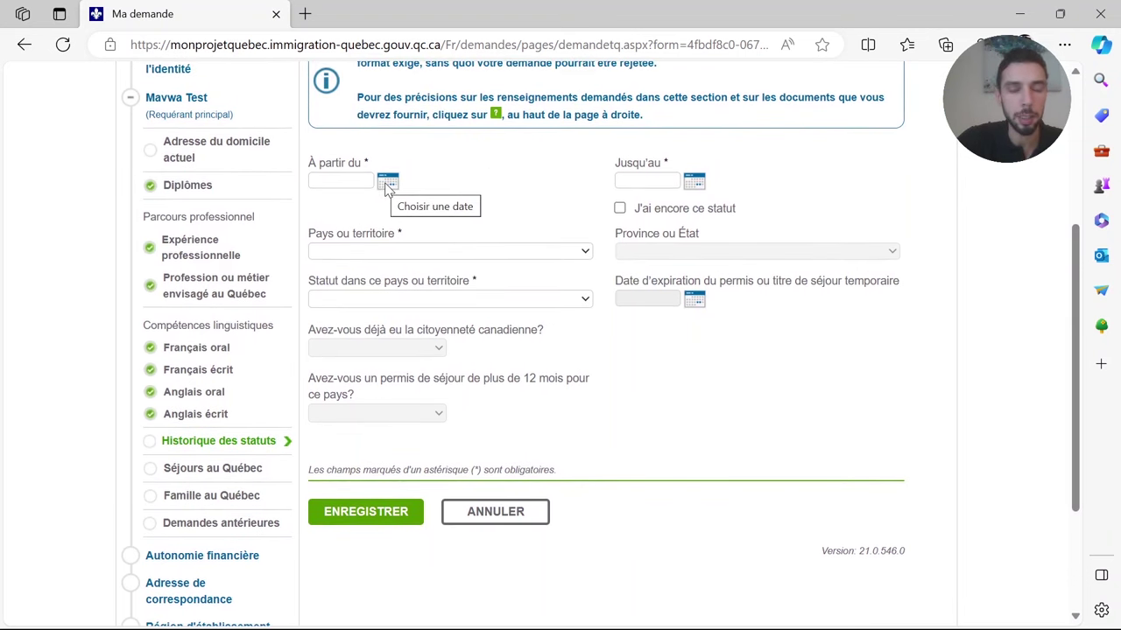
left_click(388, 182)
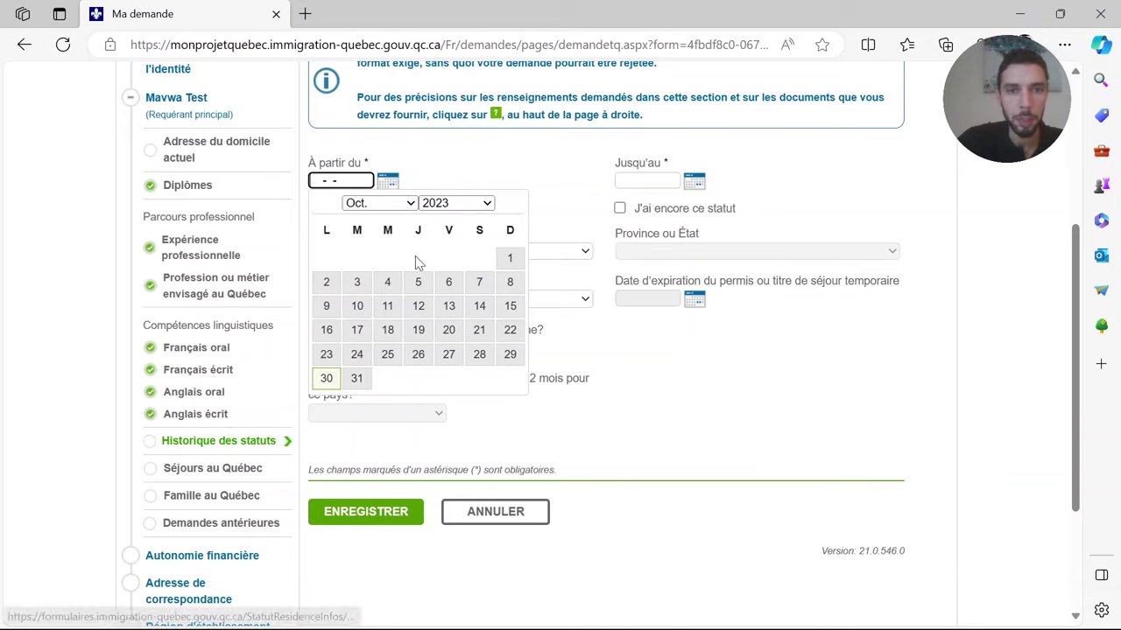
left_click(326, 381)
left_click_drag(310, 180, 373, 177)
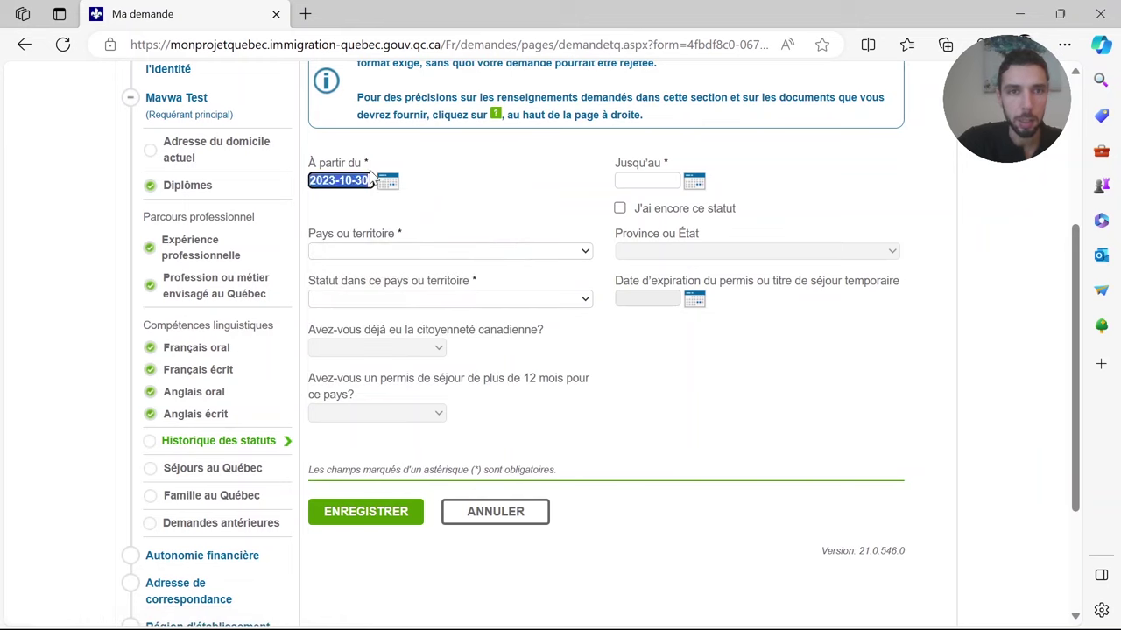
left_click(372, 175)
key("BackSpace")
type("1")
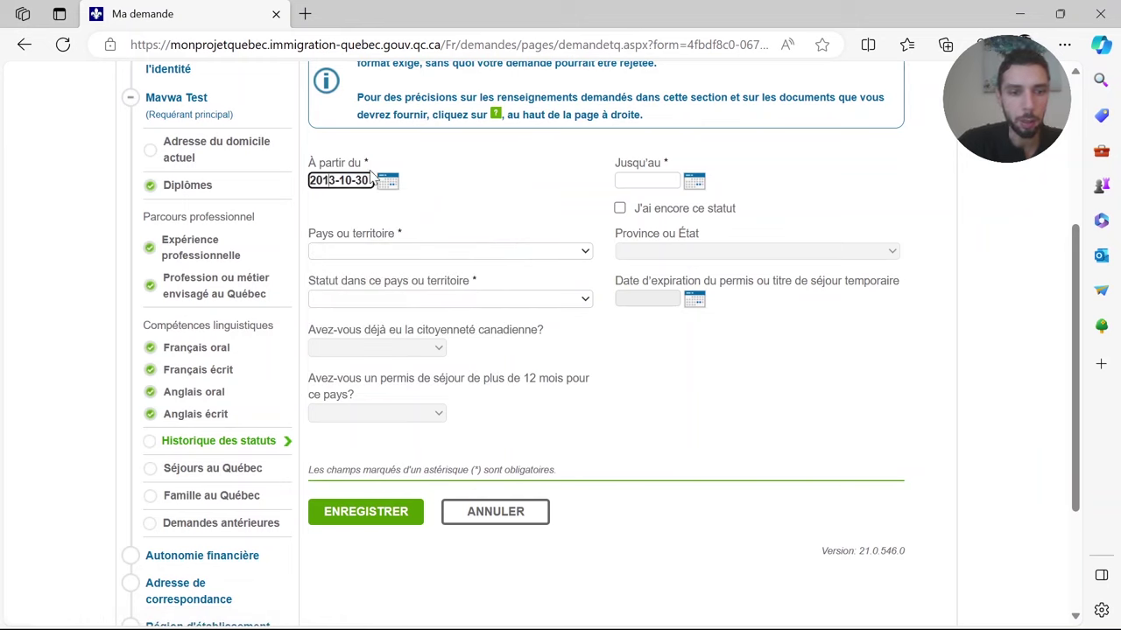
left_click(559, 197)
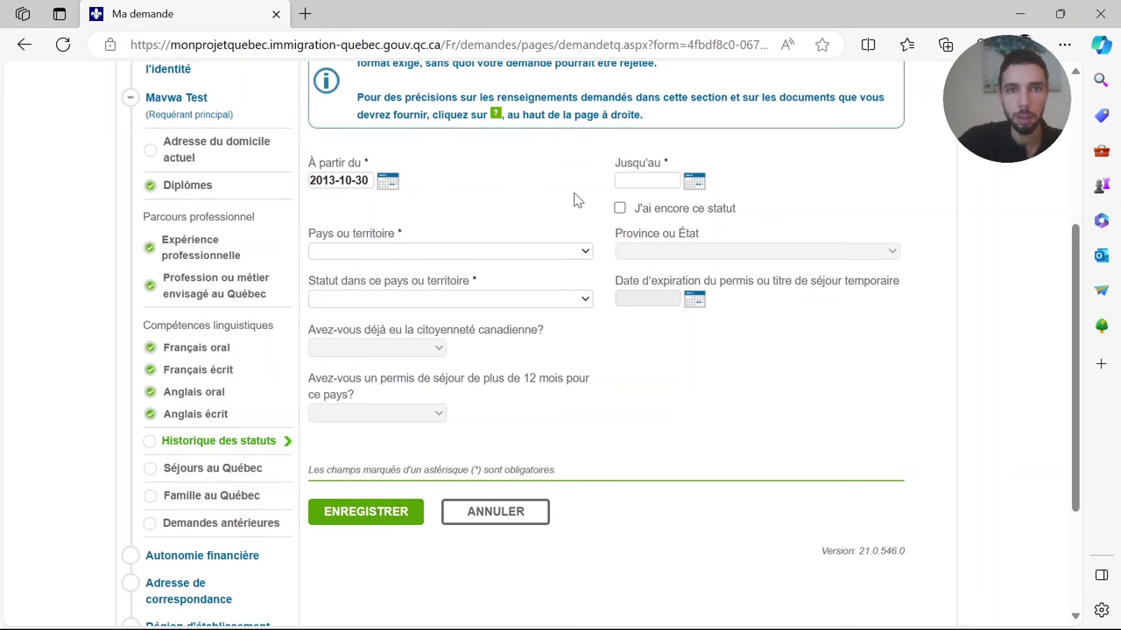
- Choose Sénégal and Citoyen, mark the status as still held, and save the entry
left_click(573, 253)
type("se")
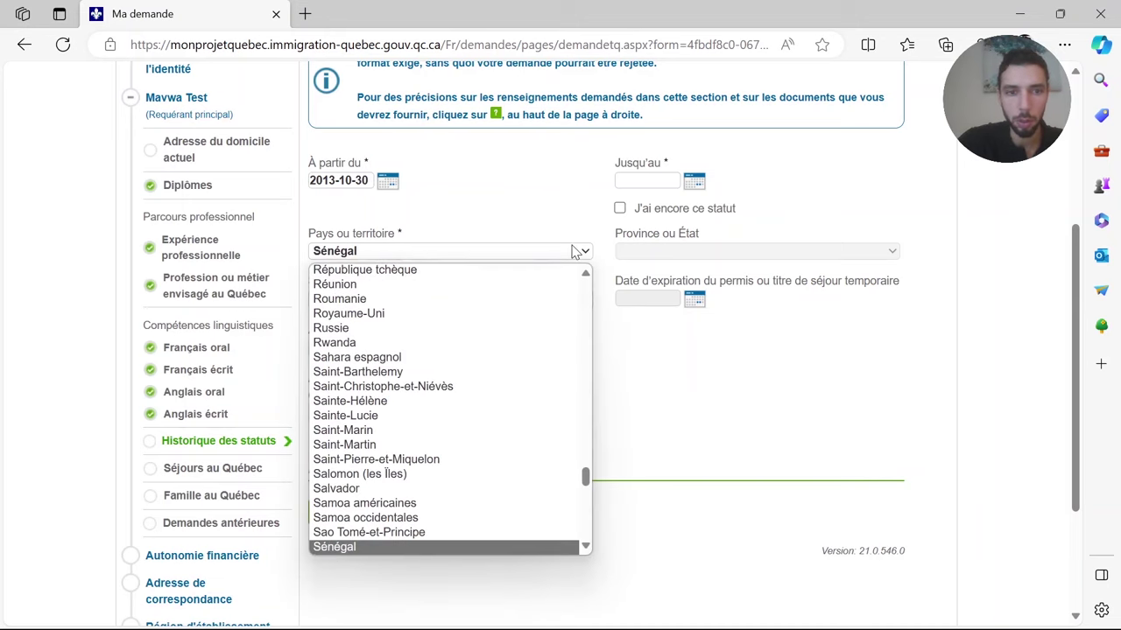
key("Return")
left_click(509, 300)
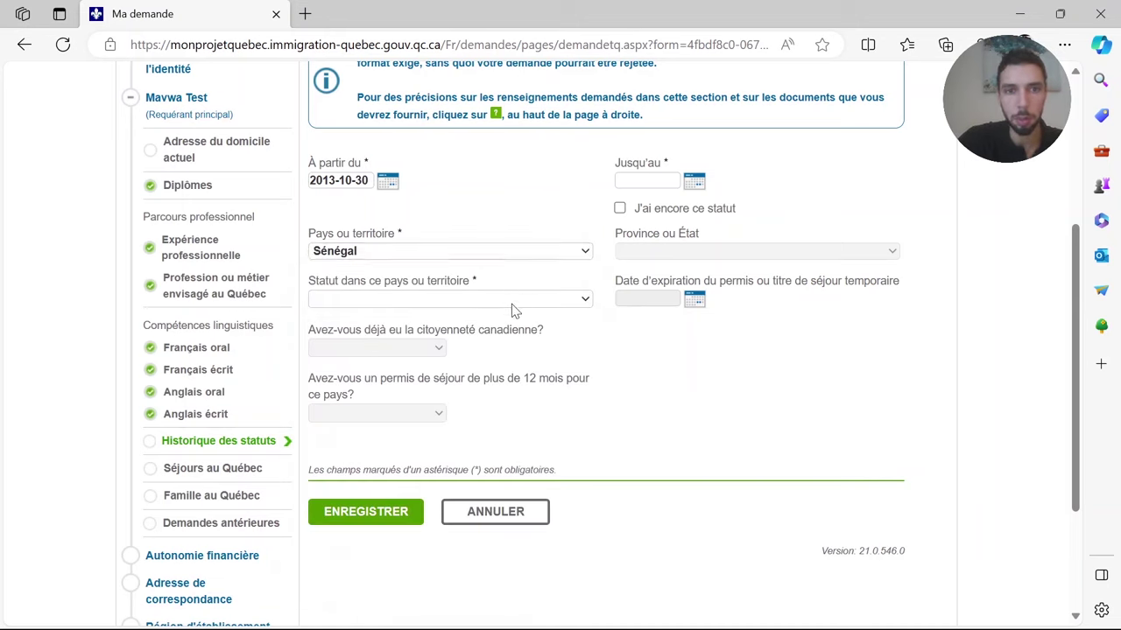
key("Down")
key("Down")
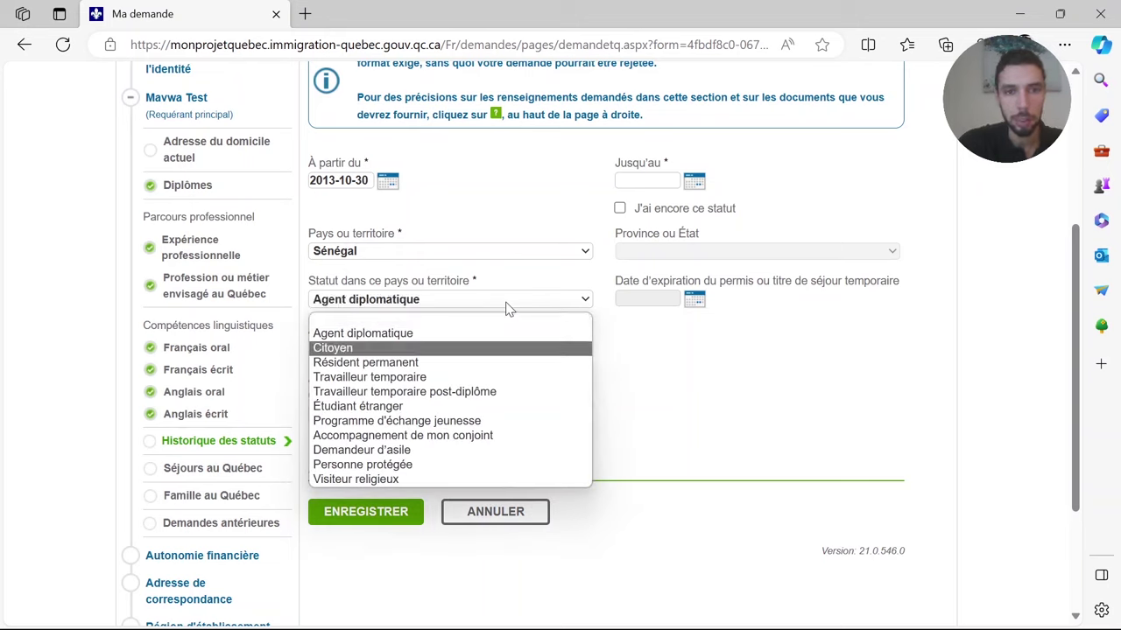
key("Return")
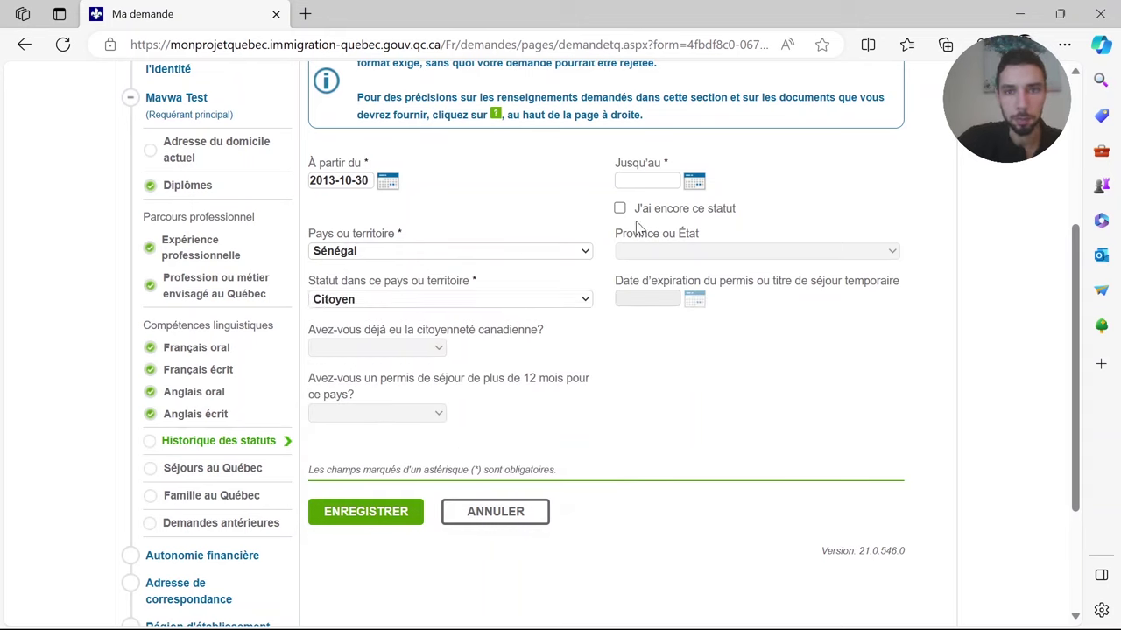
left_click(694, 180)
left_click(743, 169)
left_click(619, 208)
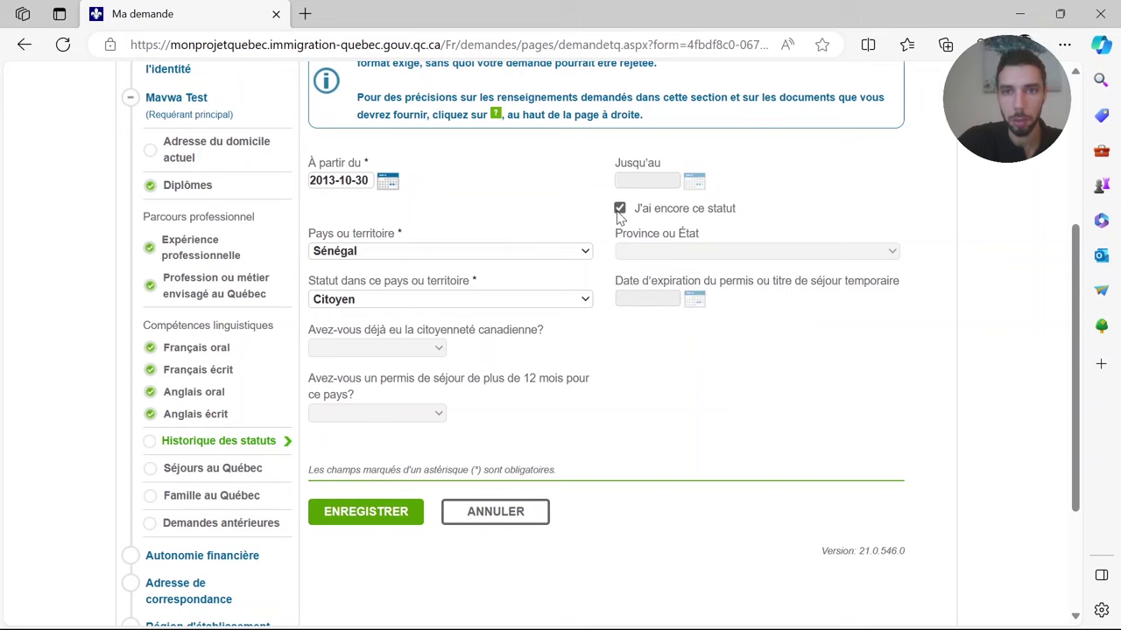
left_click(372, 517)
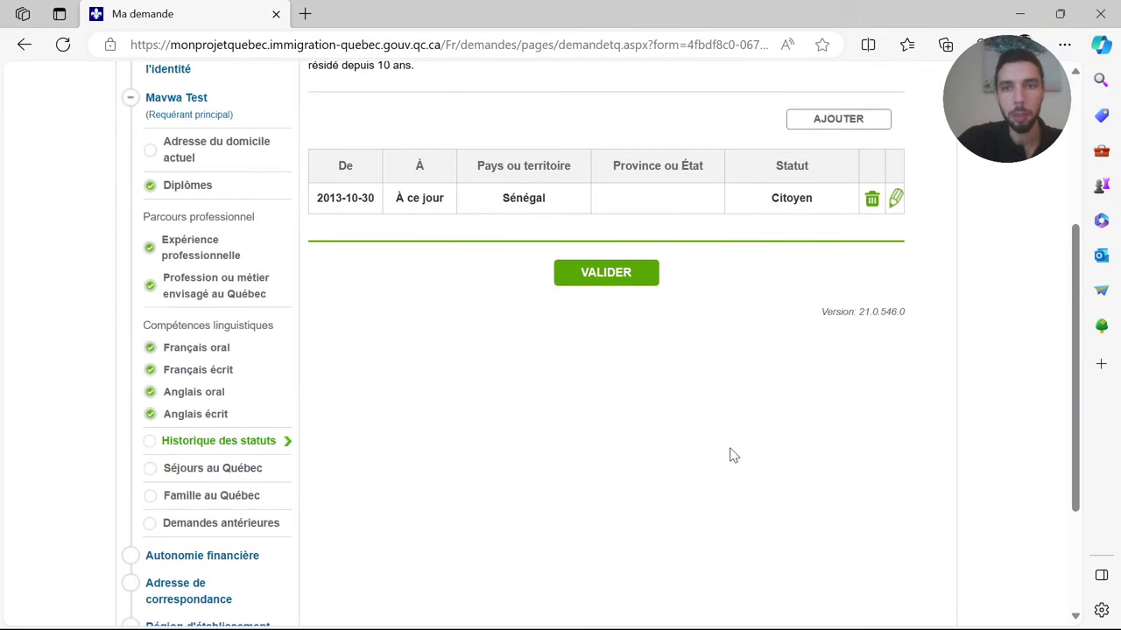
- Validate the status history with its Sénégal Citoyen entry and confirm the saved message
scroll(840, 438, "up", 3)
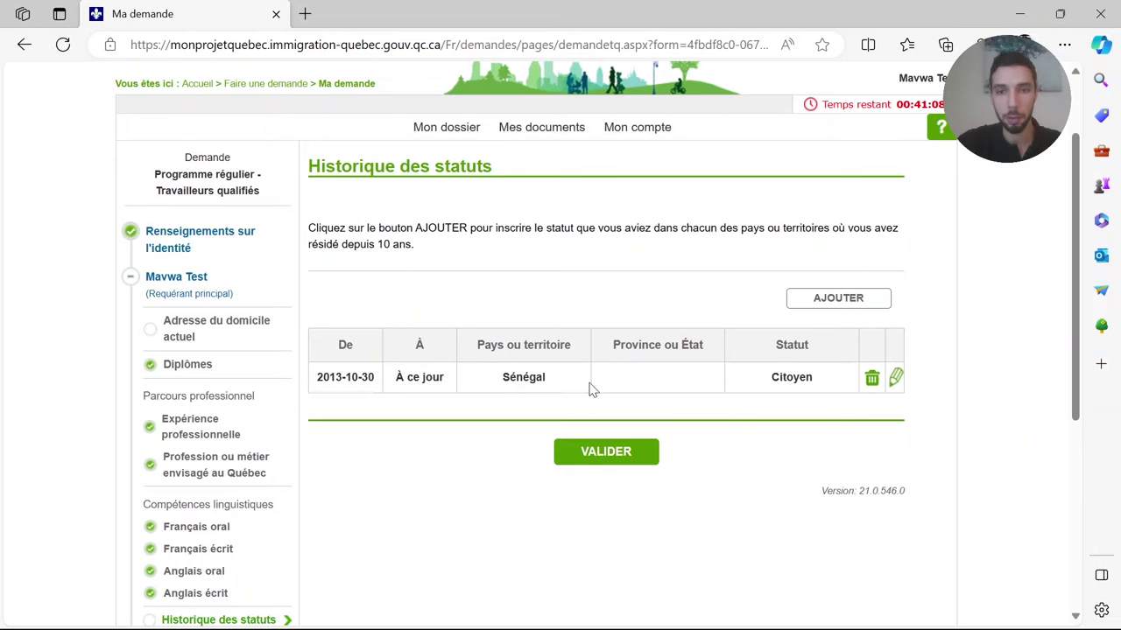
scroll(714, 506, "down", 2)
scroll(714, 507, "down", 5)
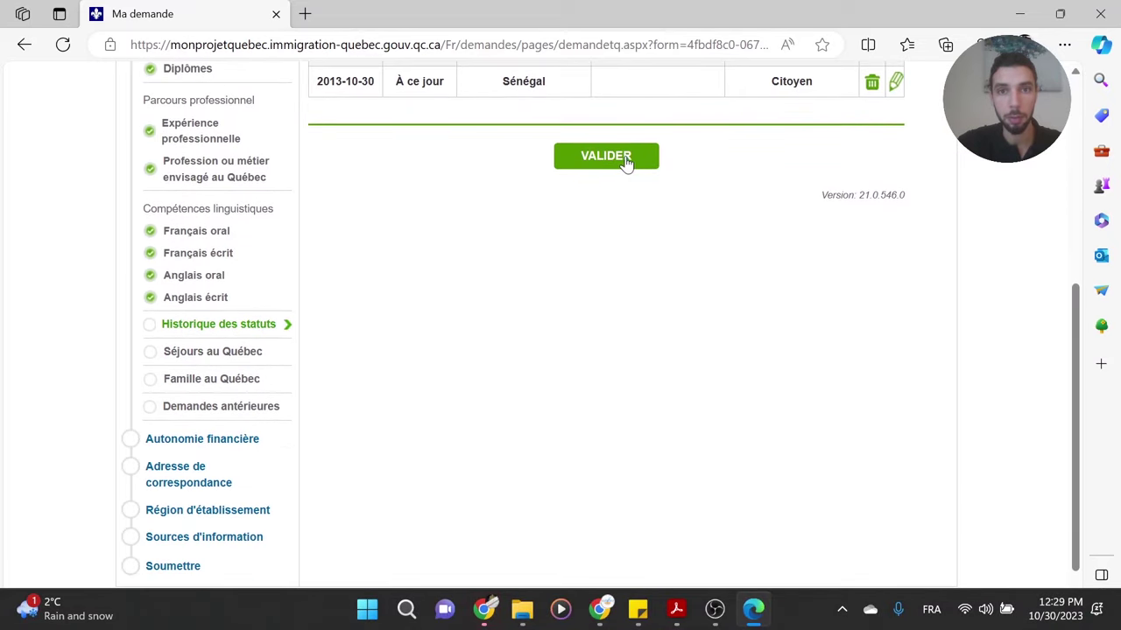
left_click(624, 162)
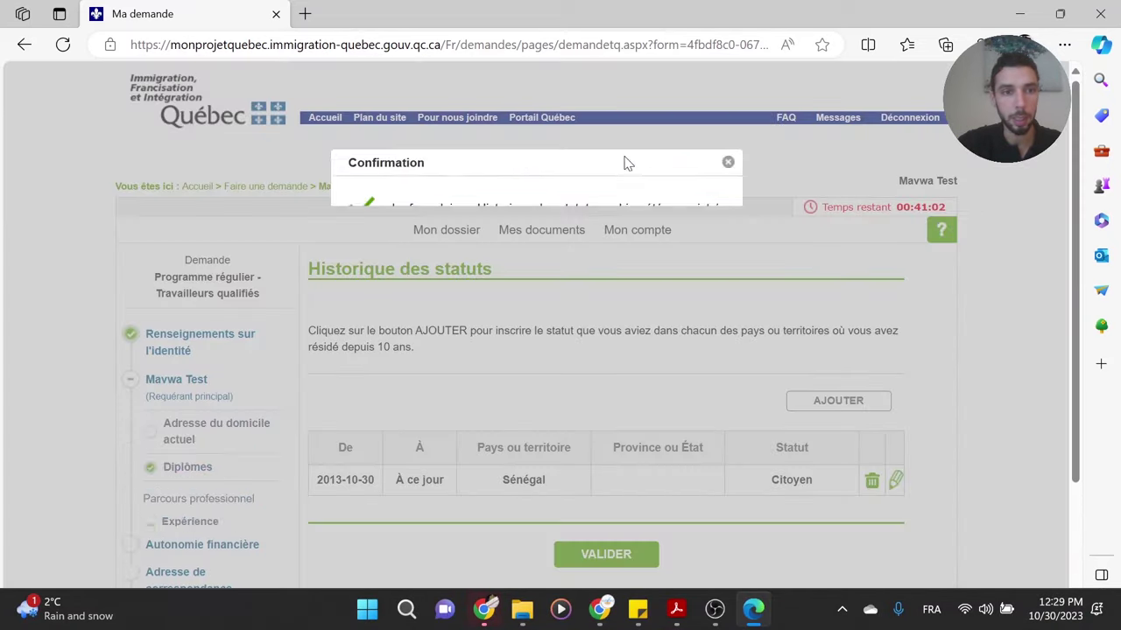
left_click(536, 265)
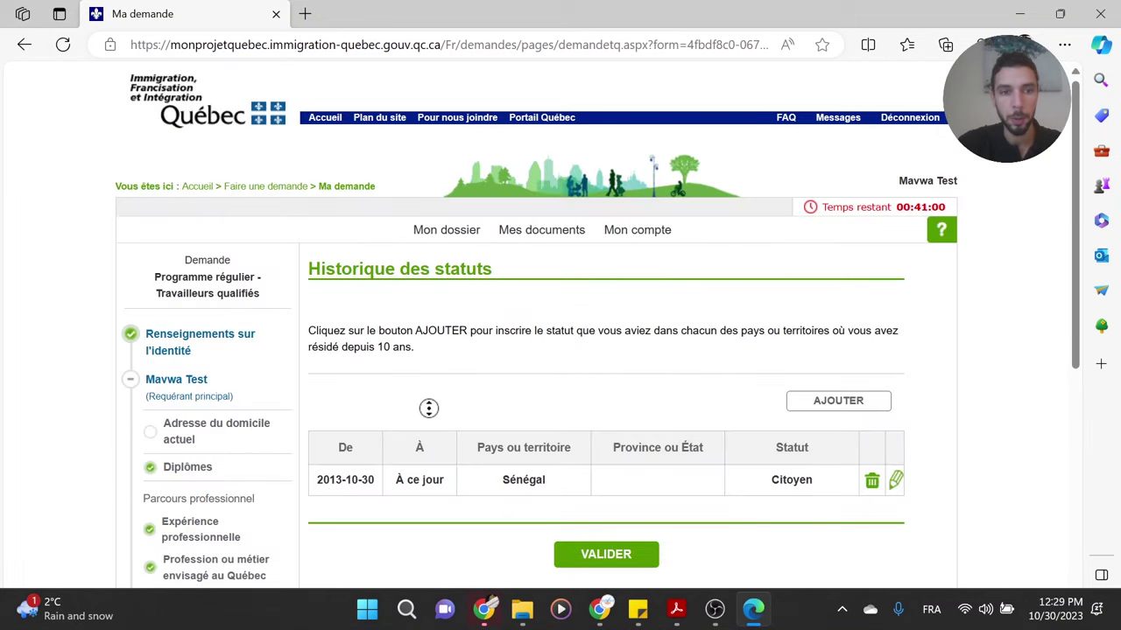
scroll(412, 473, "down", 5)
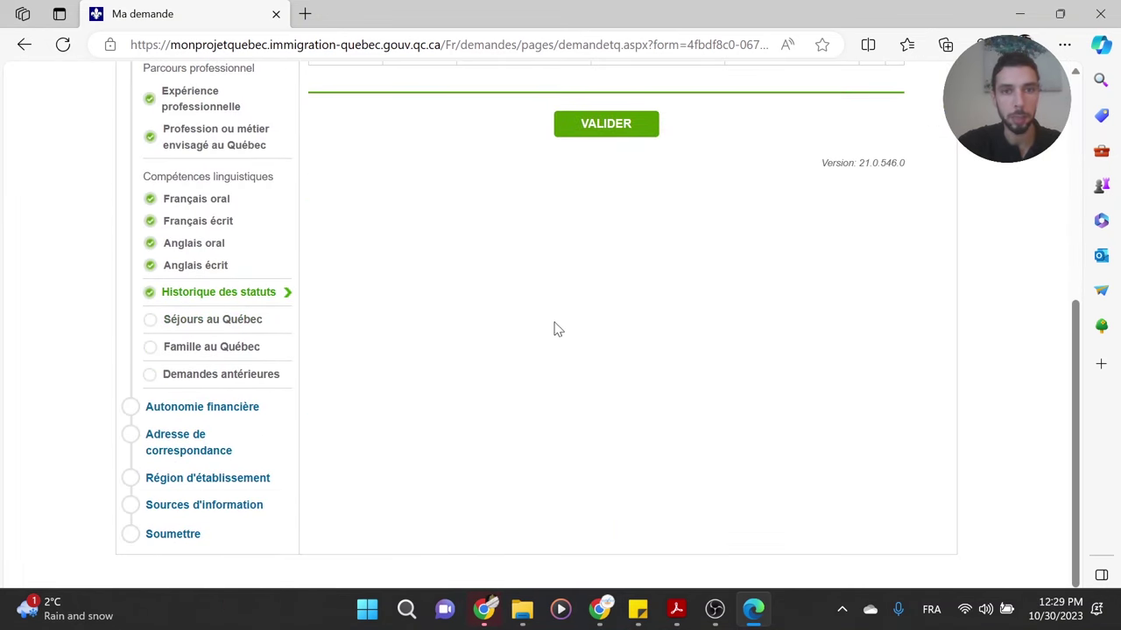
scroll(526, 307, "up", 2)
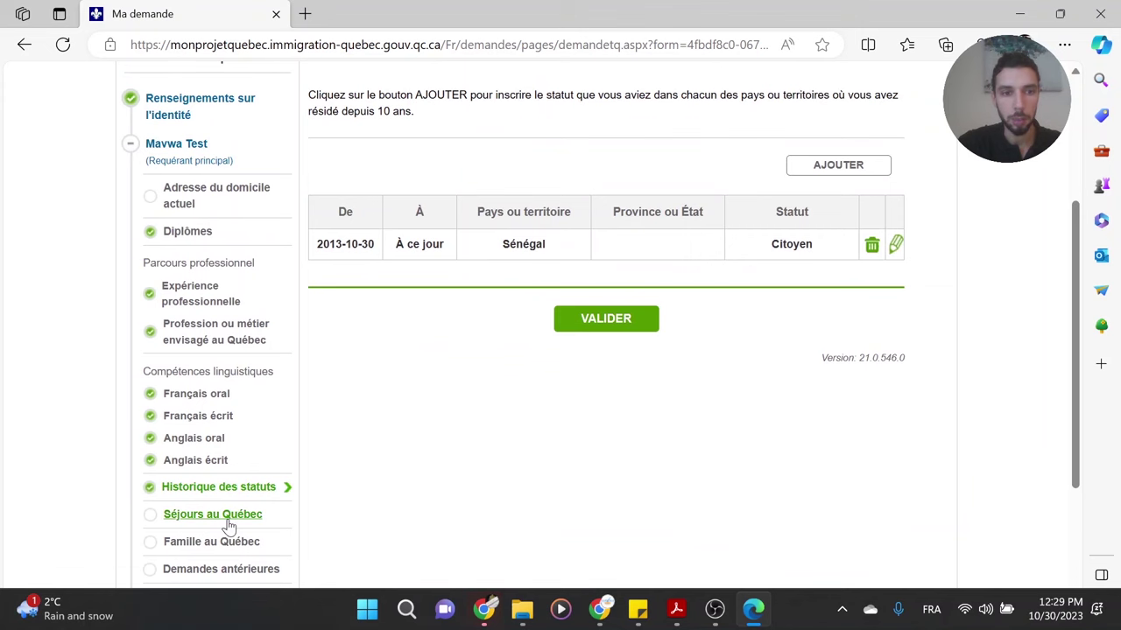
- In Séjours au Québec, tick 'Je n'ai fait aucun séjour…' and validate the section
left_click(230, 519)
scroll(492, 253, "up", 3)
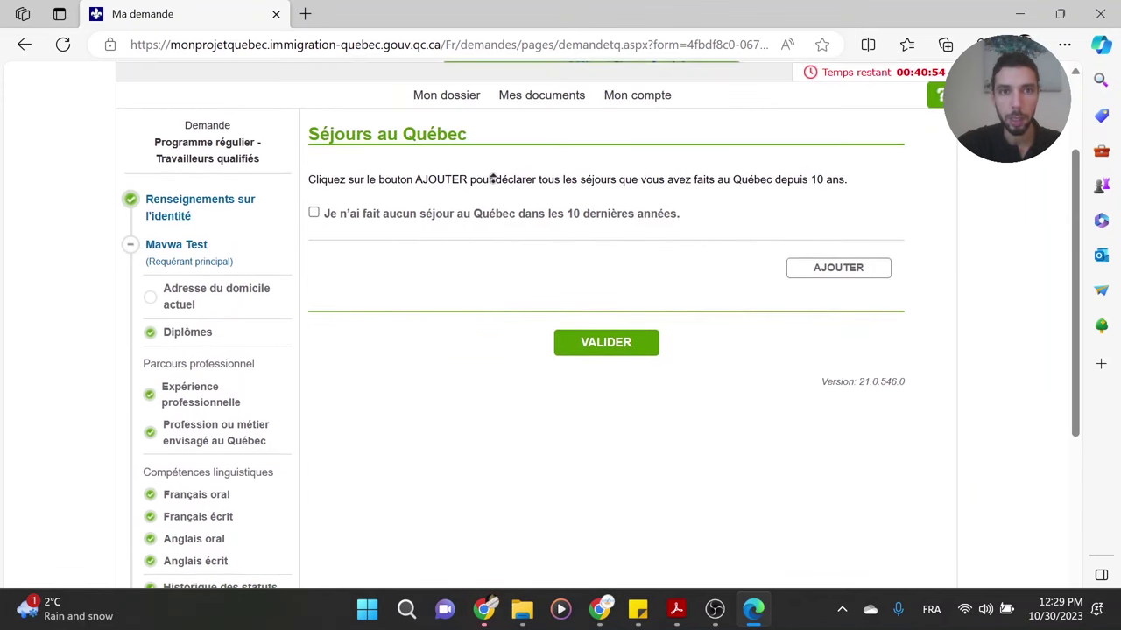
left_click_drag(328, 199, 359, 200)
left_click(854, 202)
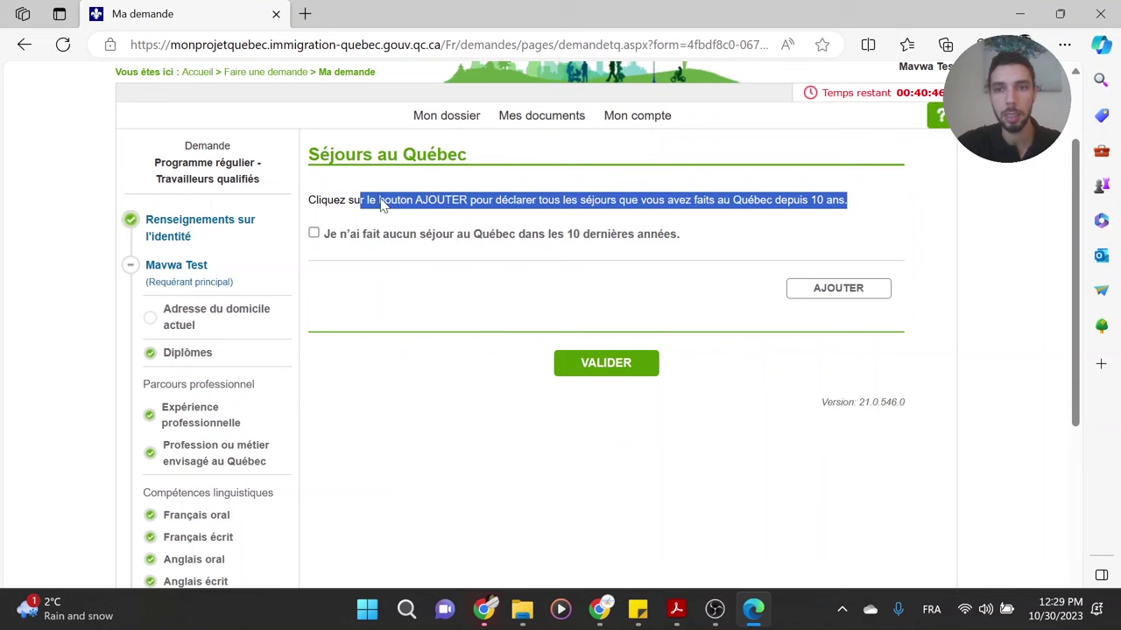
left_click(666, 226)
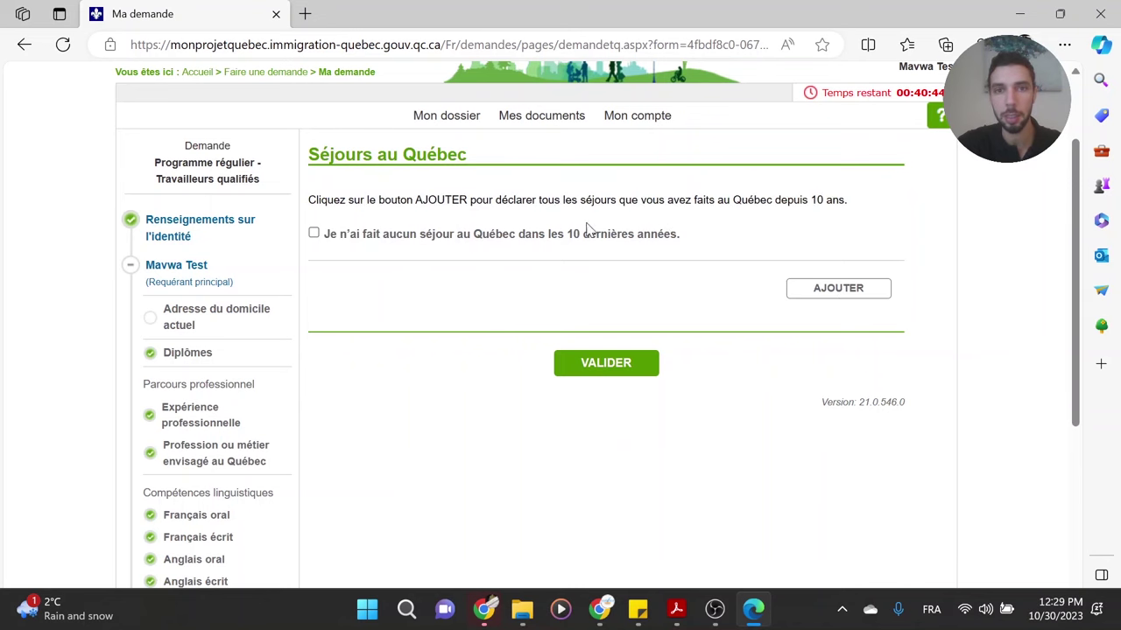
left_click(314, 233)
left_click(618, 365)
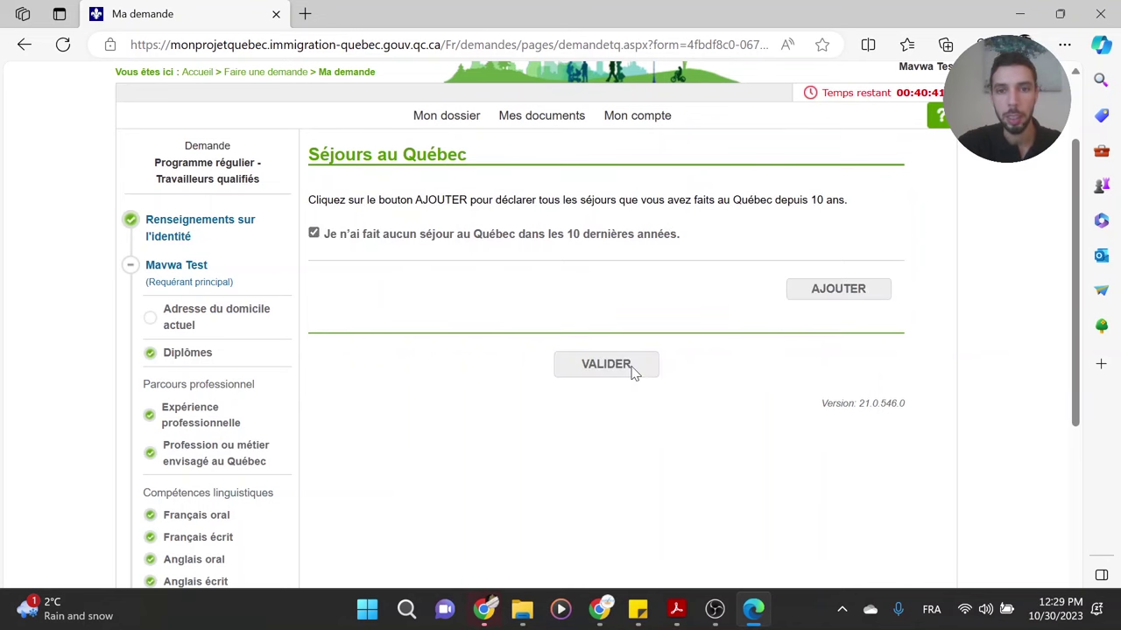
left_click(560, 273)
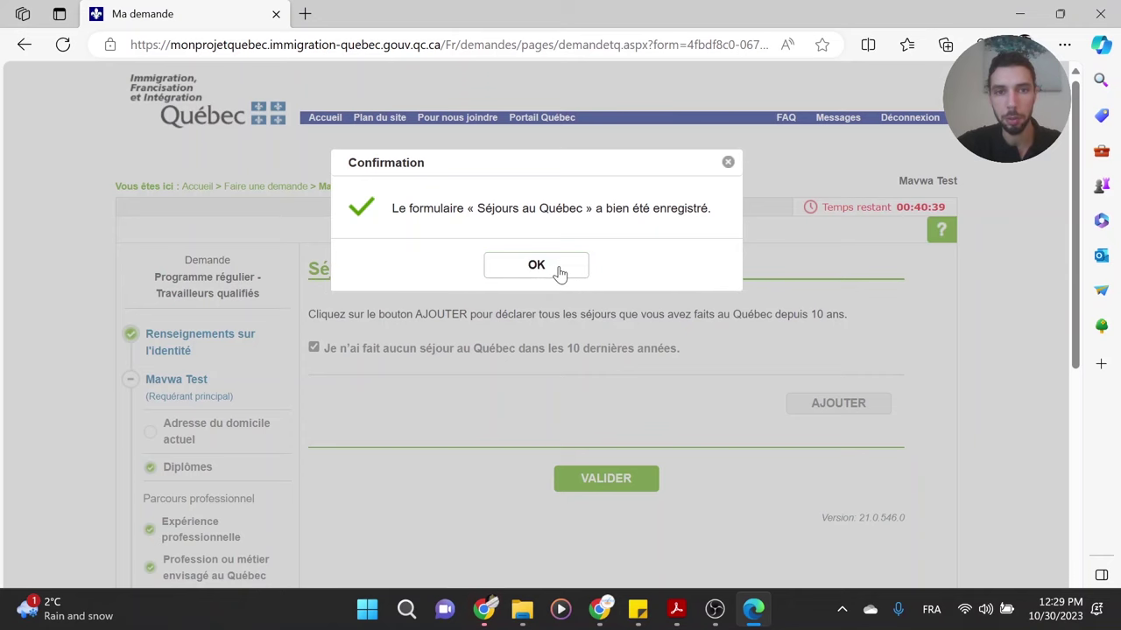
middle_click(470, 402)
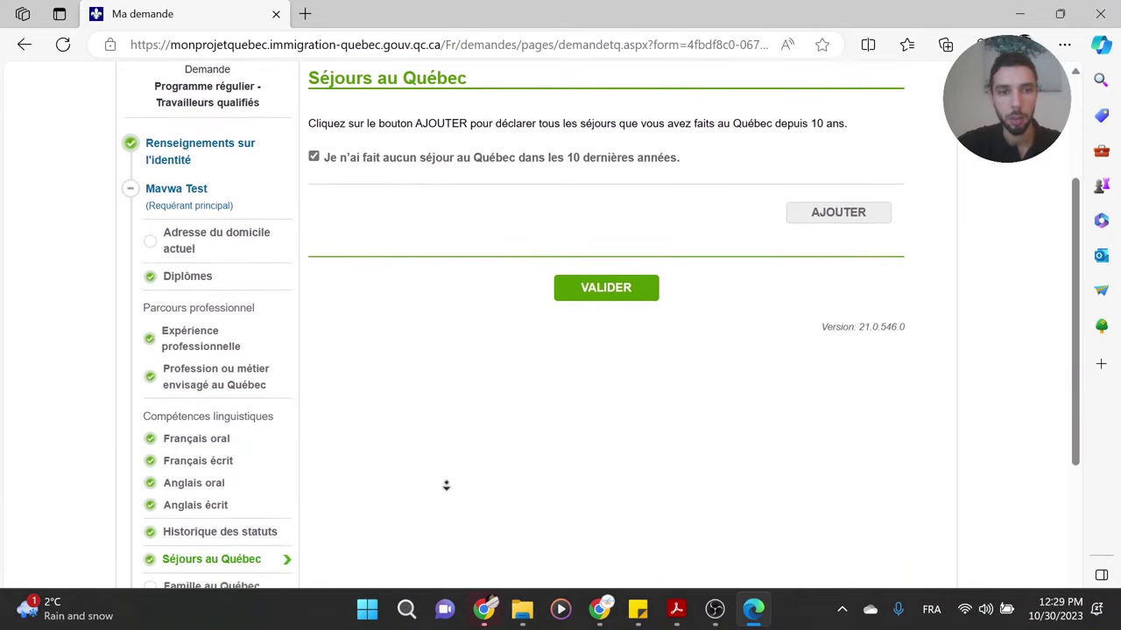
left_click(216, 377)
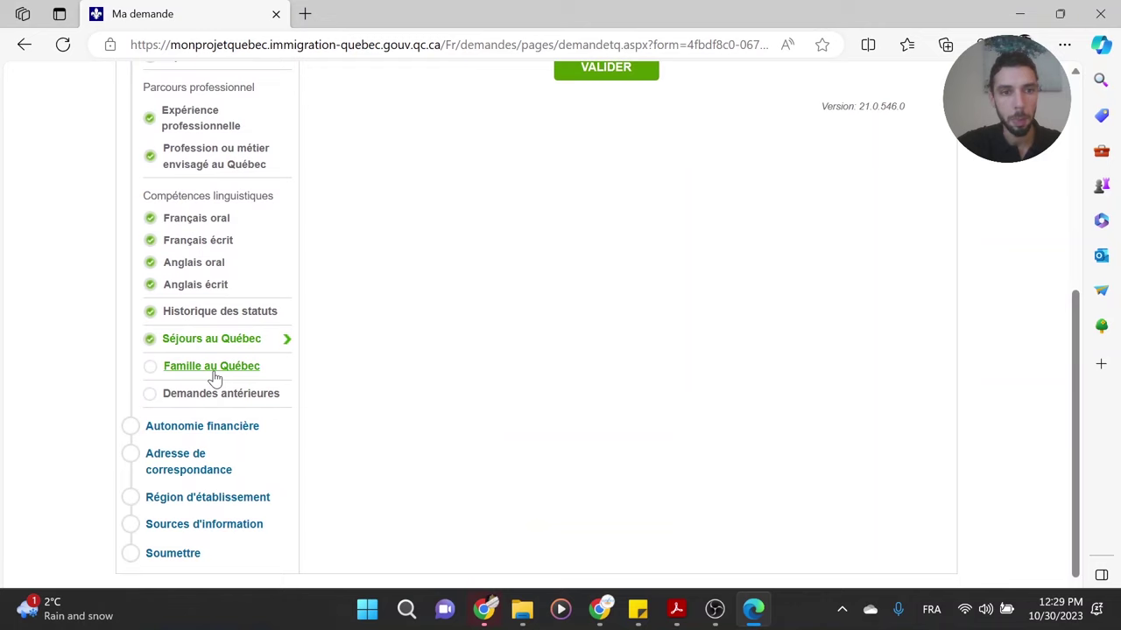
- In Famille au Québec, declare no family in Québec and save the section
left_click(215, 376)
middle_click(616, 190)
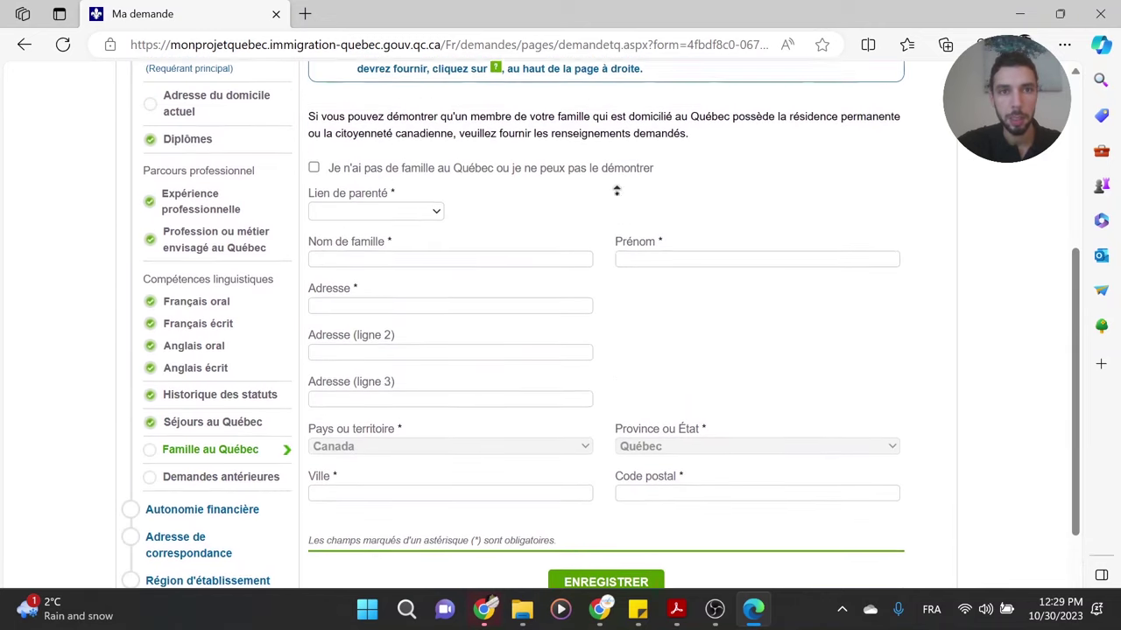
left_click(313, 186)
left_click(313, 184)
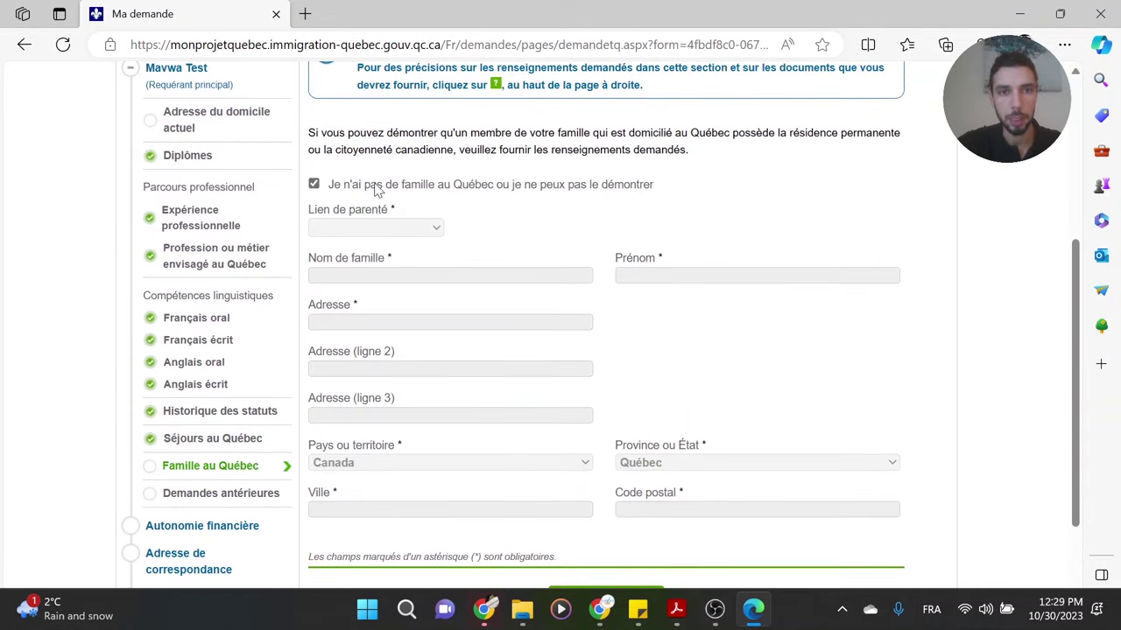
left_click(313, 184)
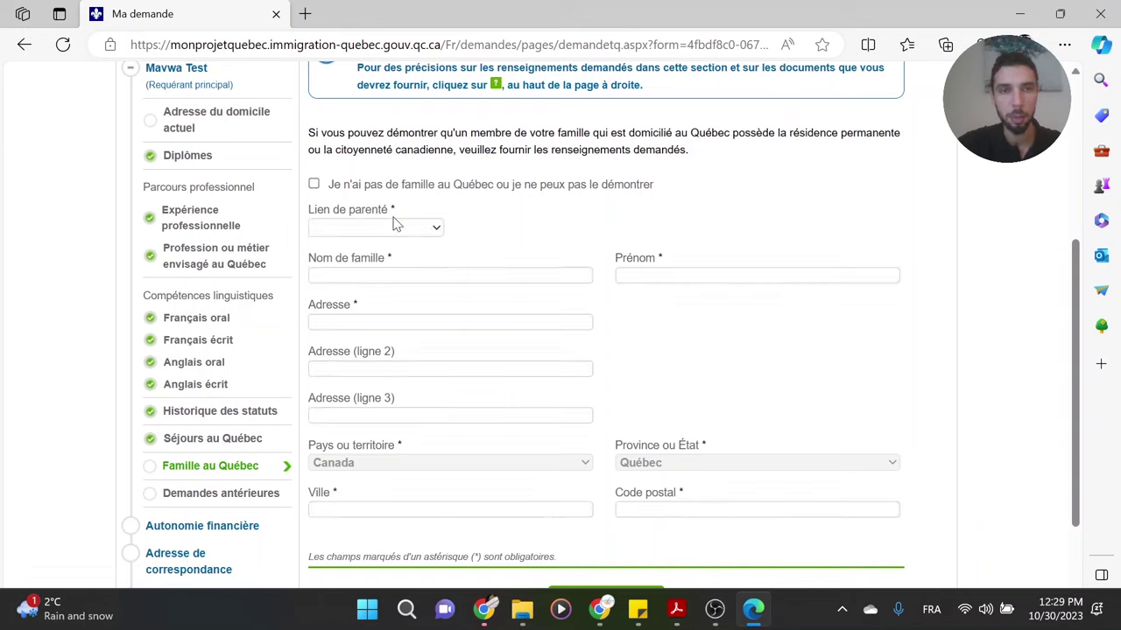
left_click(434, 230)
left_click(366, 199)
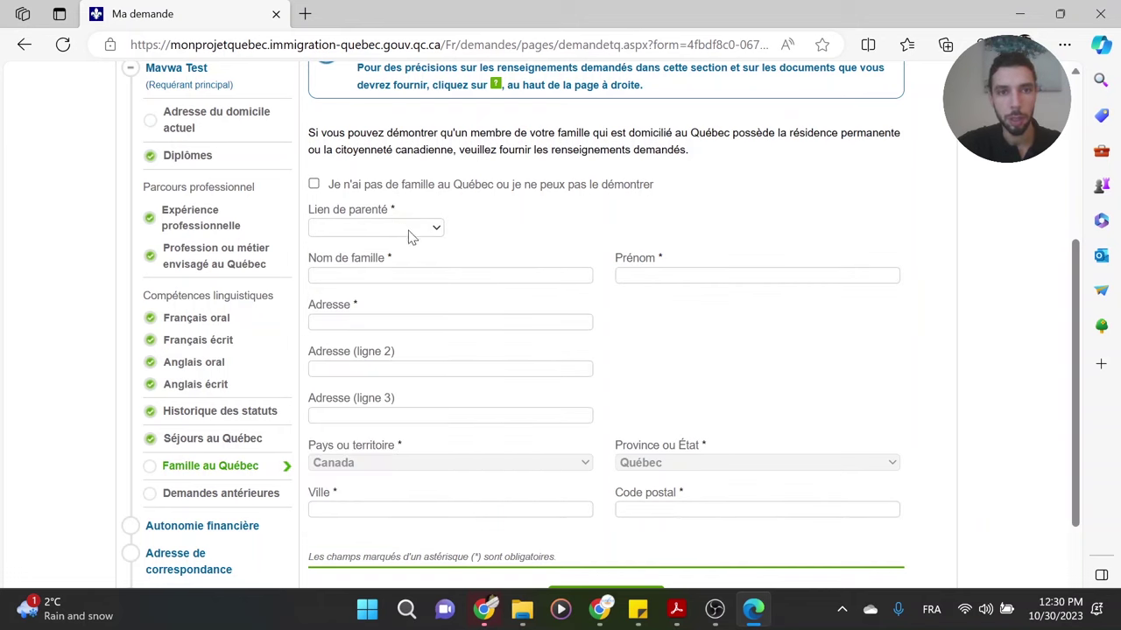
left_click(408, 231)
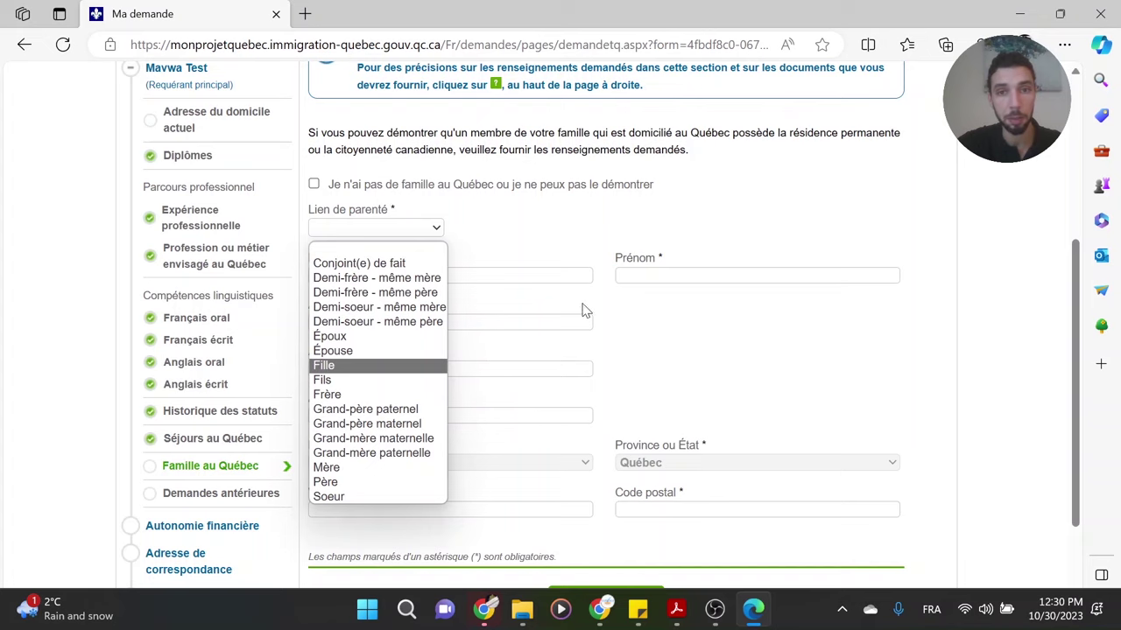
left_click(613, 303)
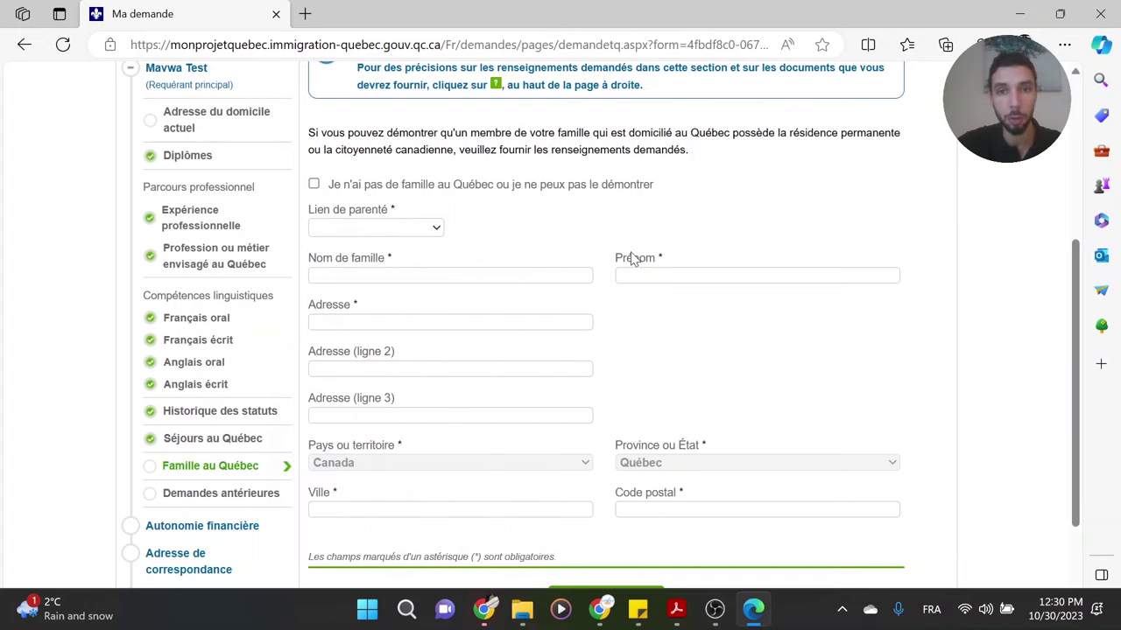
scroll(663, 354, "down", 2)
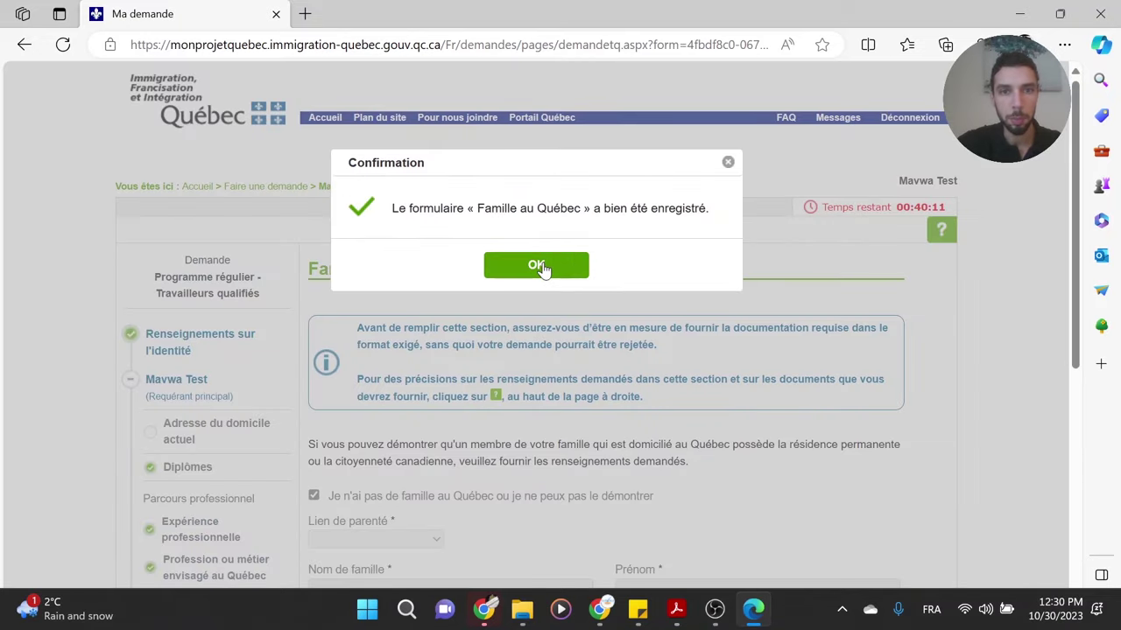
left_click(536, 265)
scroll(468, 473, "down", 2)
scroll(467, 489, "down", 4)
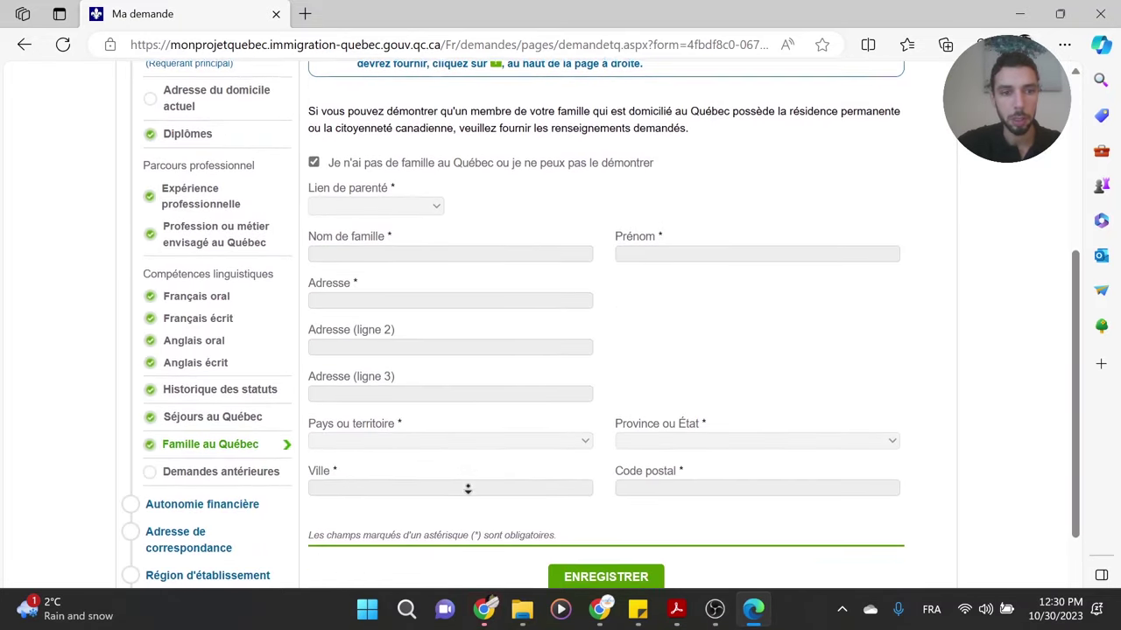
- In Demandes antérieures, answer Oui to the previous Québec application question
left_click(230, 342)
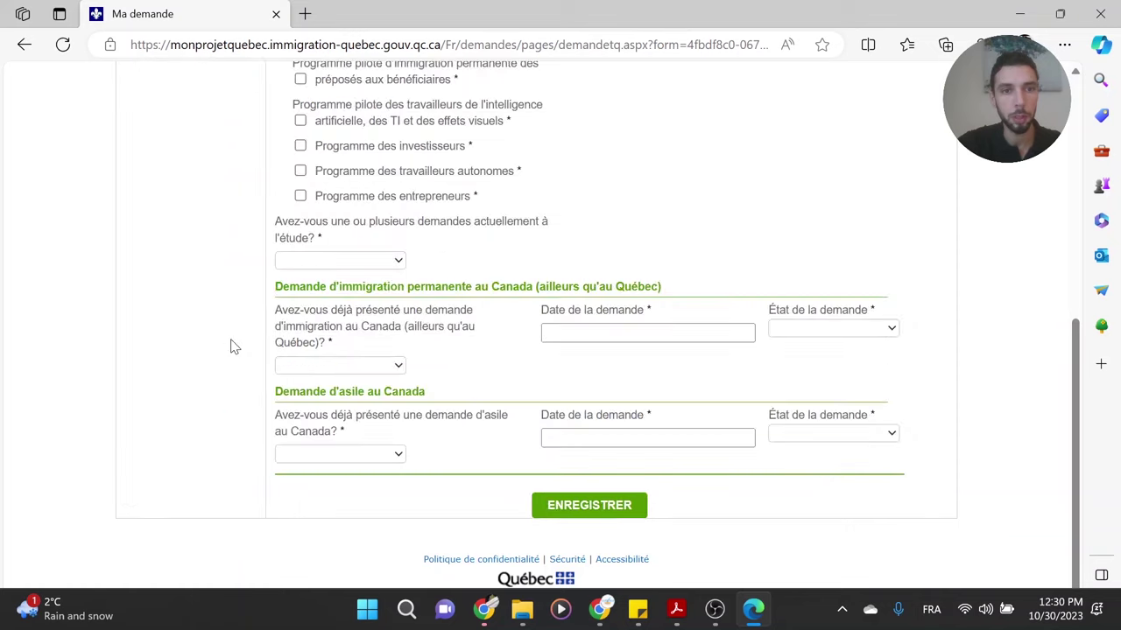
middle_click(643, 254)
scroll(643, 180, "up", 3)
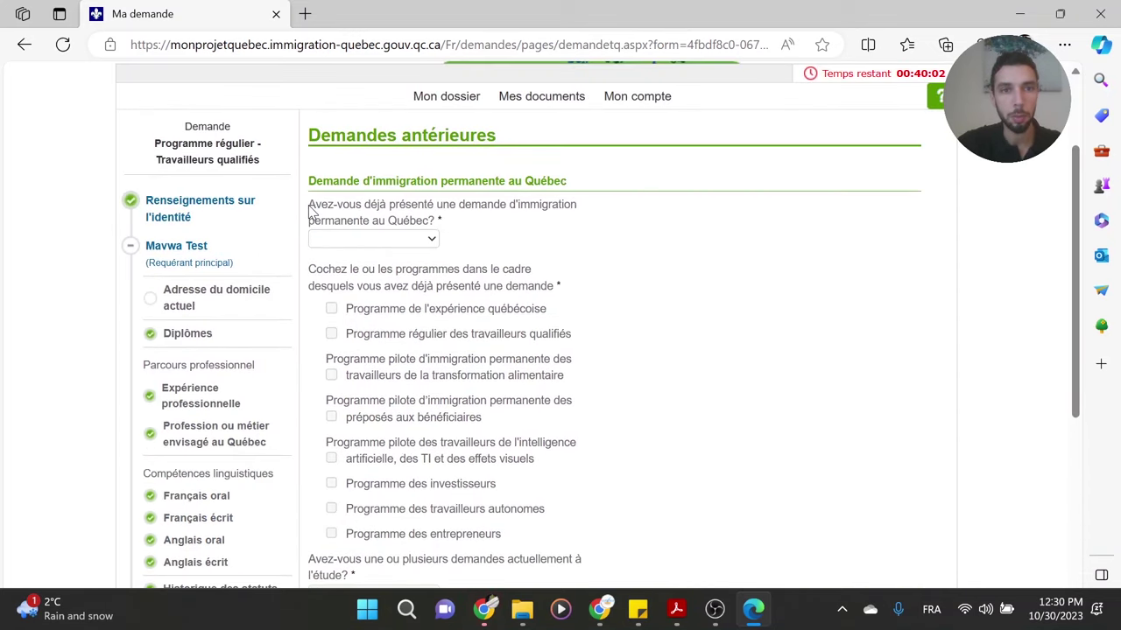
left_click_drag(312, 209, 580, 208)
left_click(540, 222)
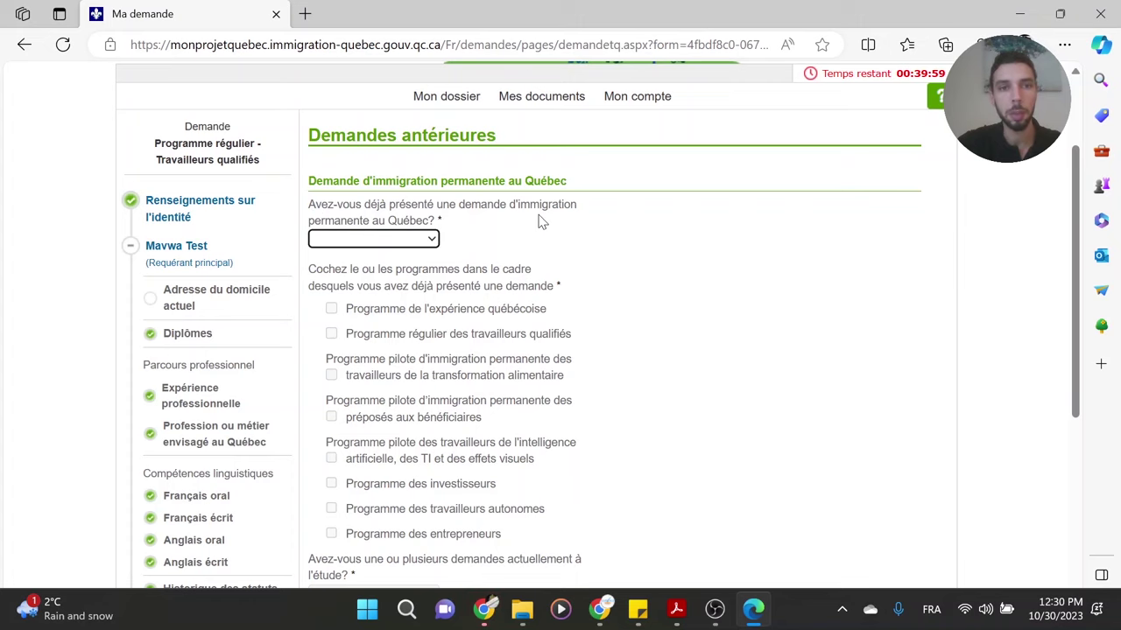
left_click(426, 241)
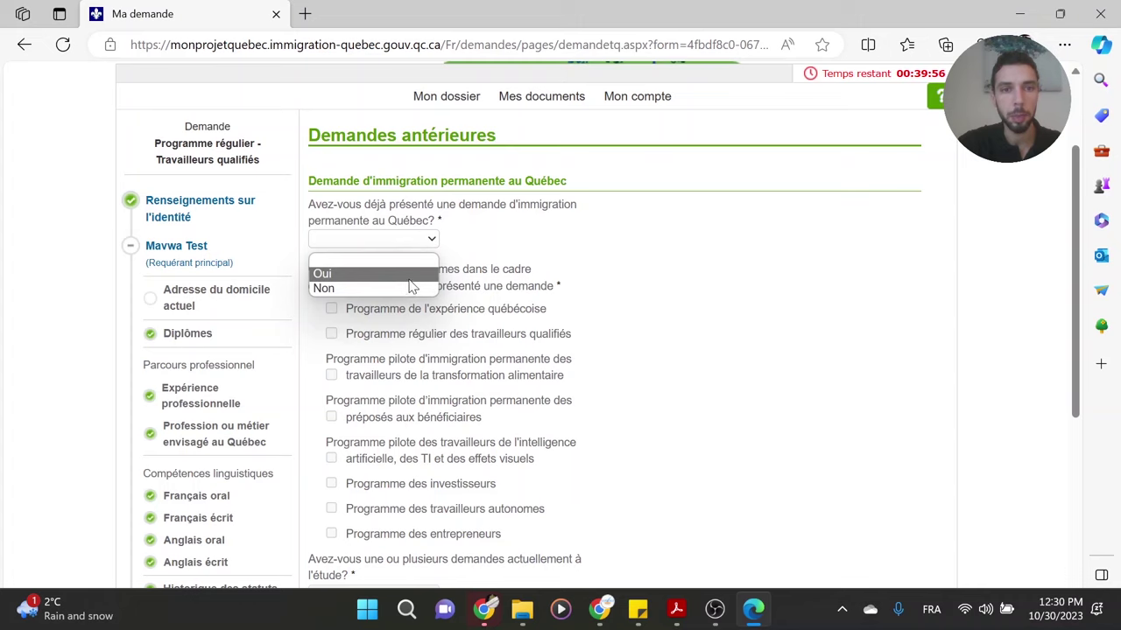
left_click(412, 279)
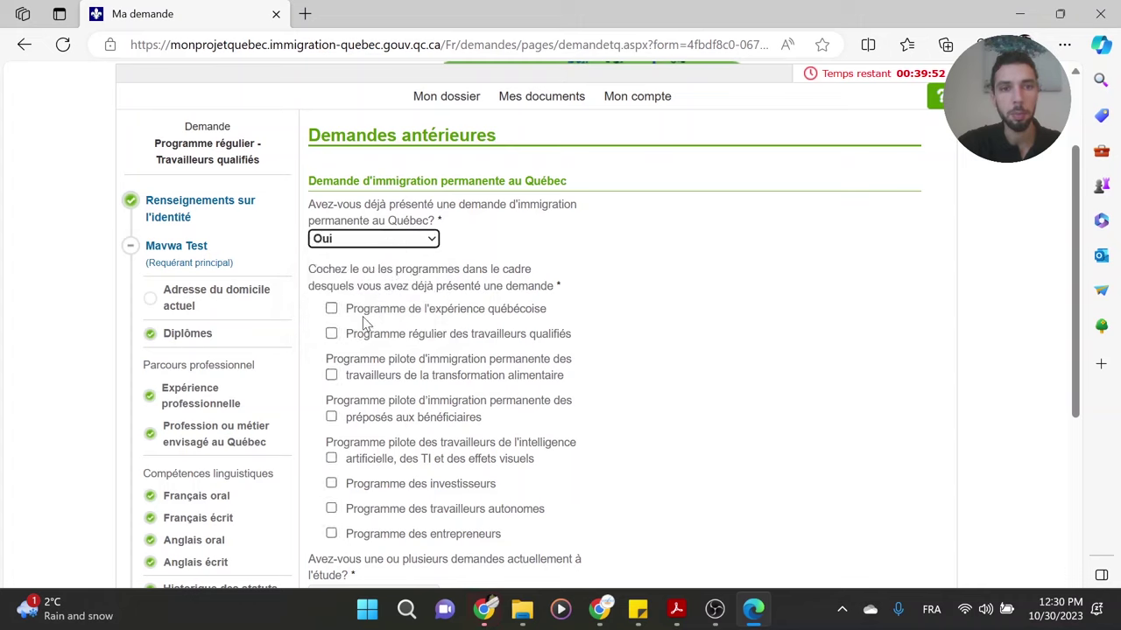
- Review the listed Québec programs, leaving préposés aux bénéficiaires and Programme des entrepreneurs unticked
left_click_drag(546, 312, 350, 312)
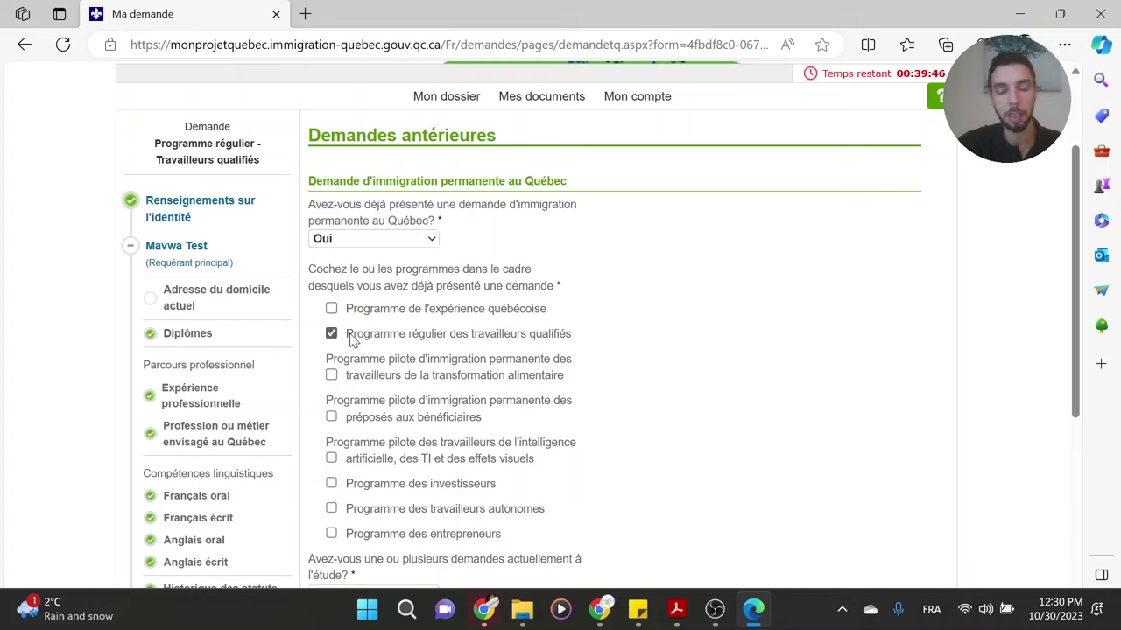
left_click(352, 338)
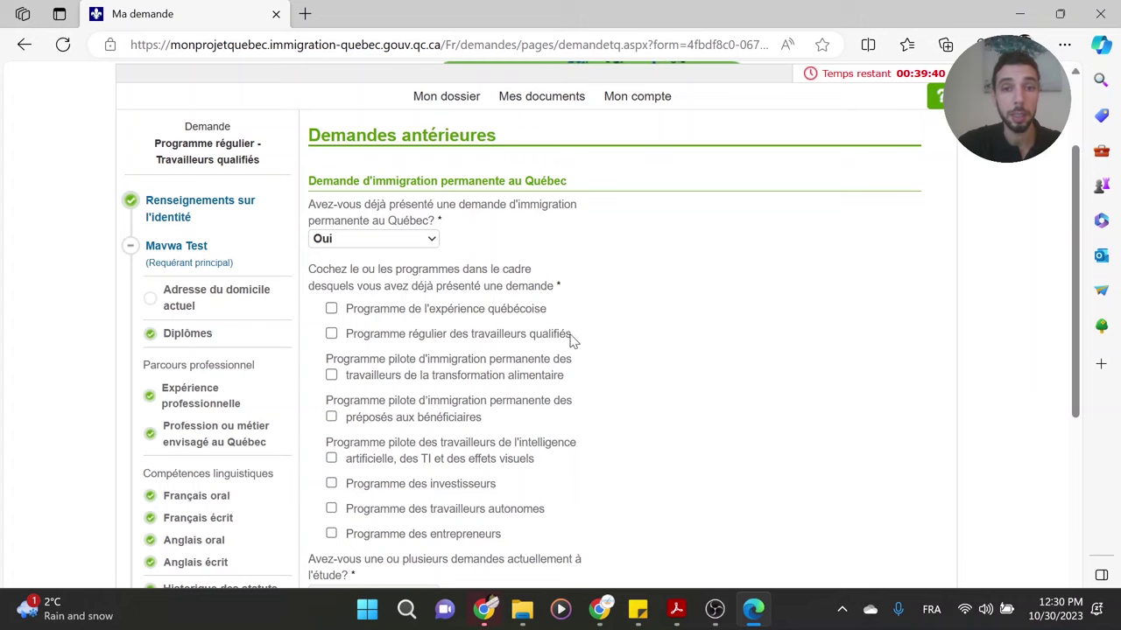
left_click_drag(573, 342, 348, 336)
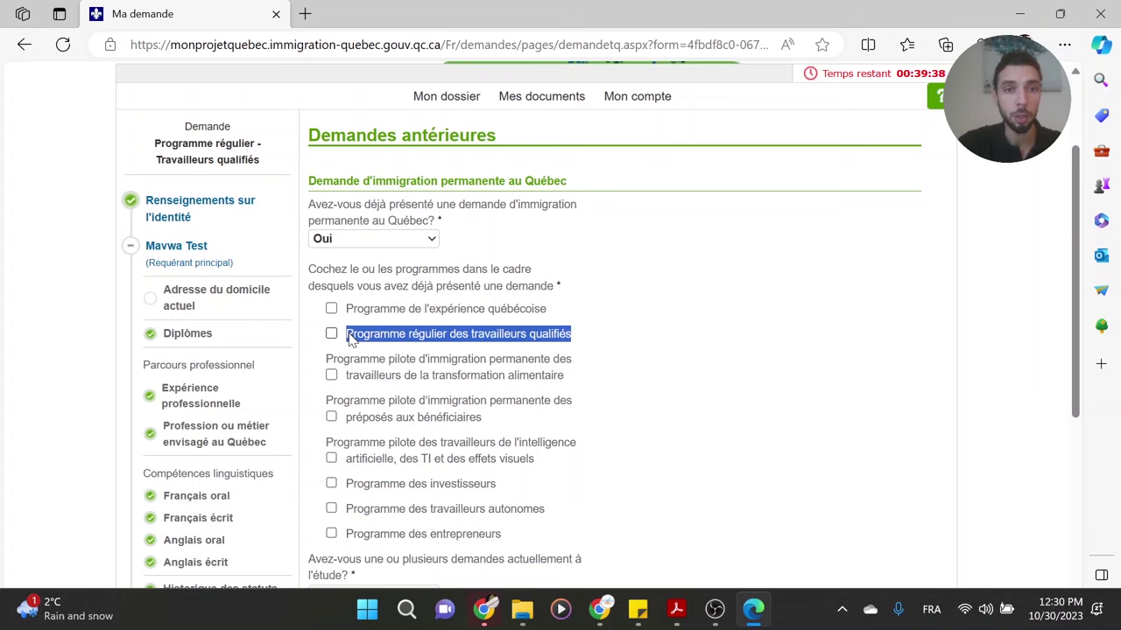
middle_click(639, 326)
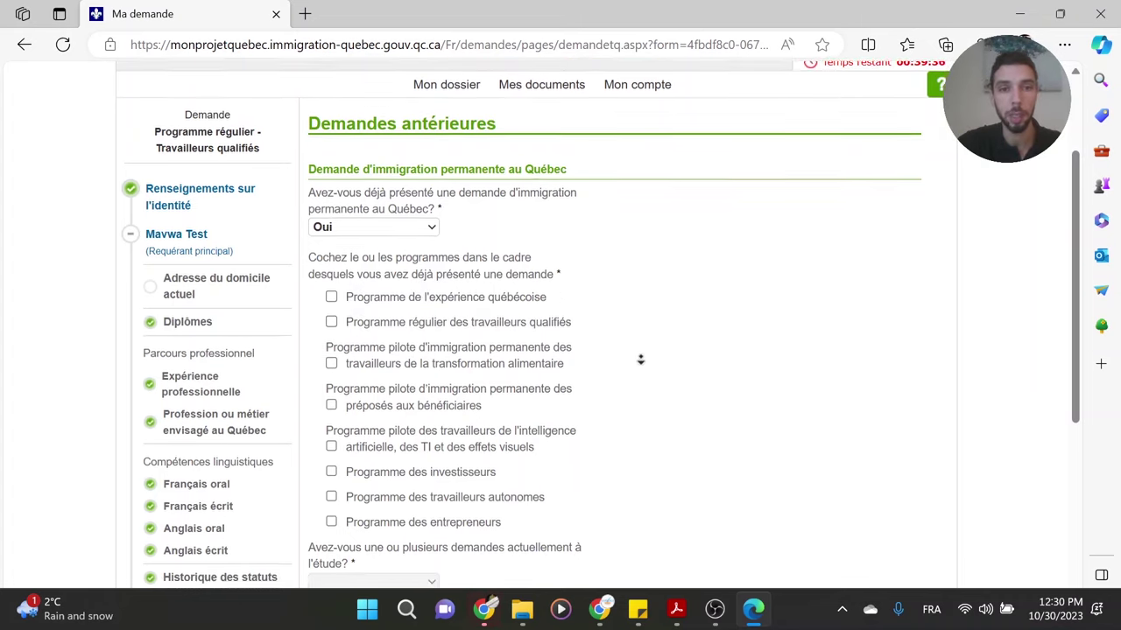
left_click(649, 374)
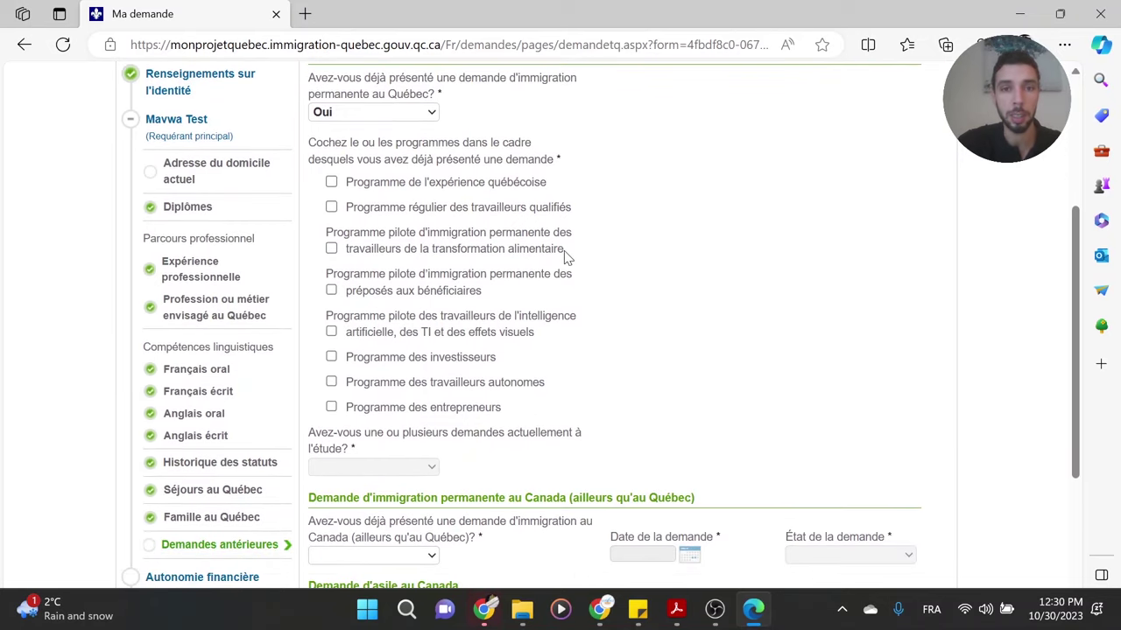
left_click_drag(565, 257, 429, 260)
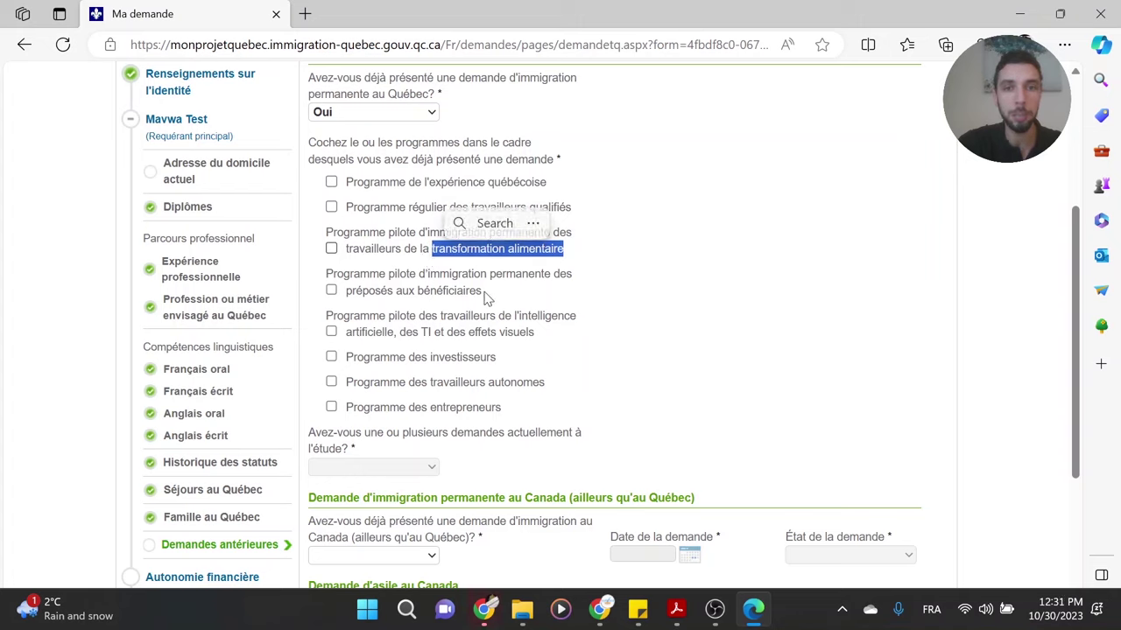
left_click_drag(488, 292, 347, 292)
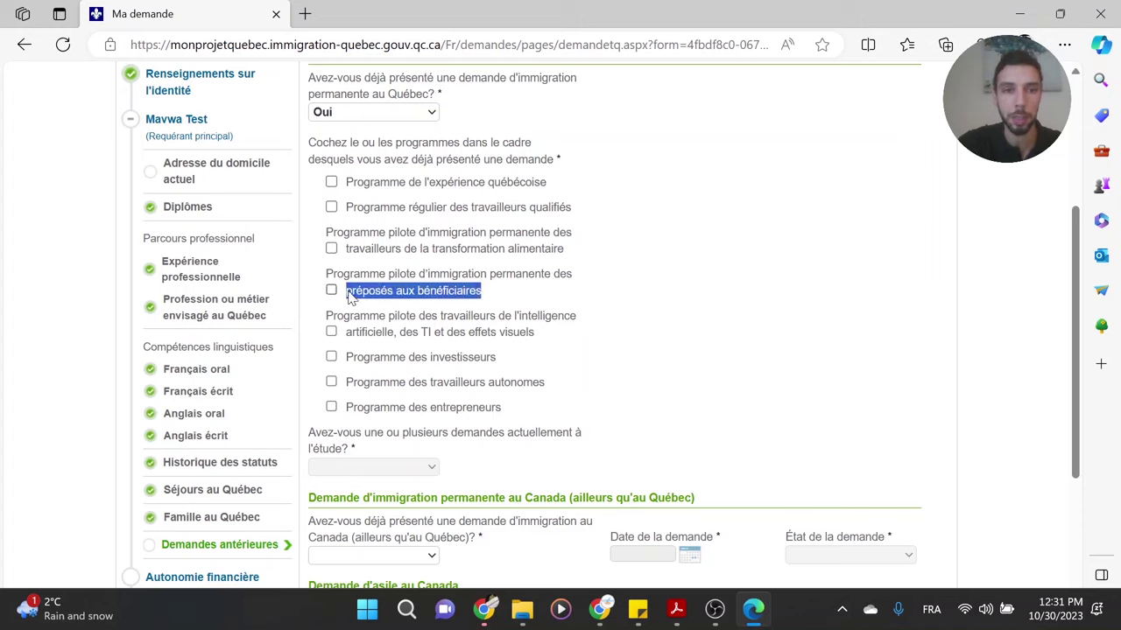
left_click(384, 295)
left_click(377, 297)
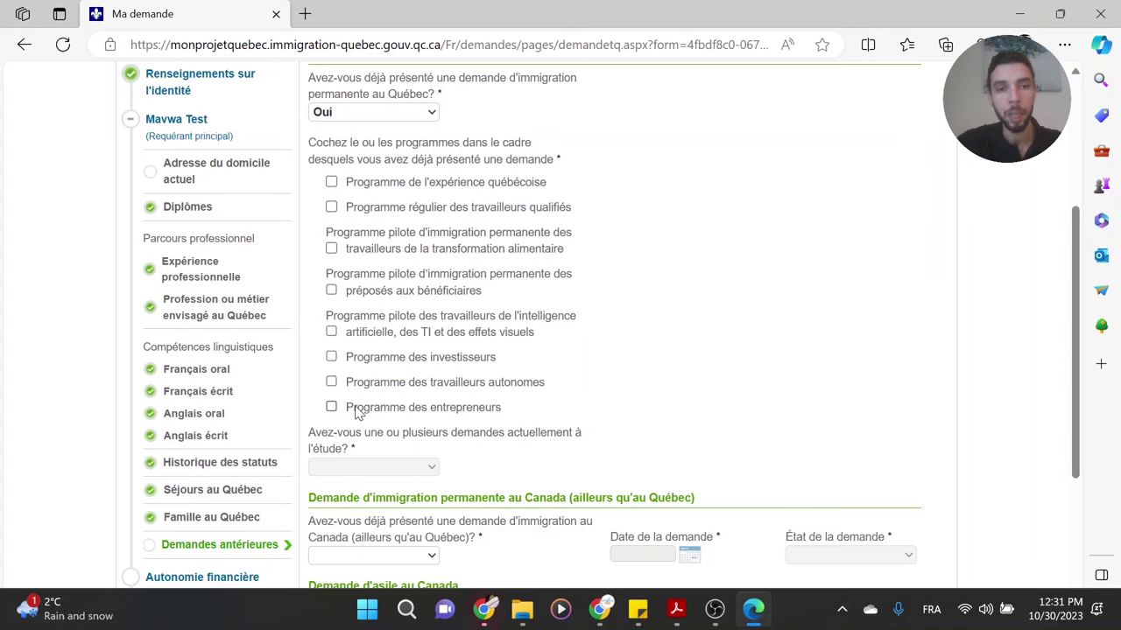
left_click_drag(506, 411, 349, 408)
left_click(416, 412)
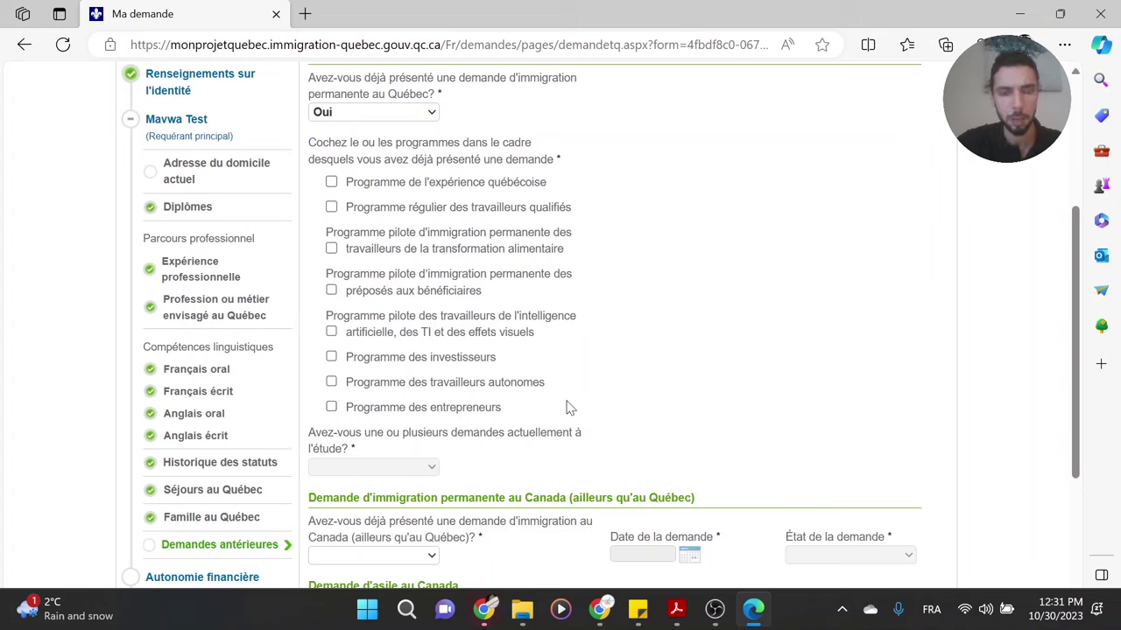
left_click_drag(1070, 403, 1068, 362)
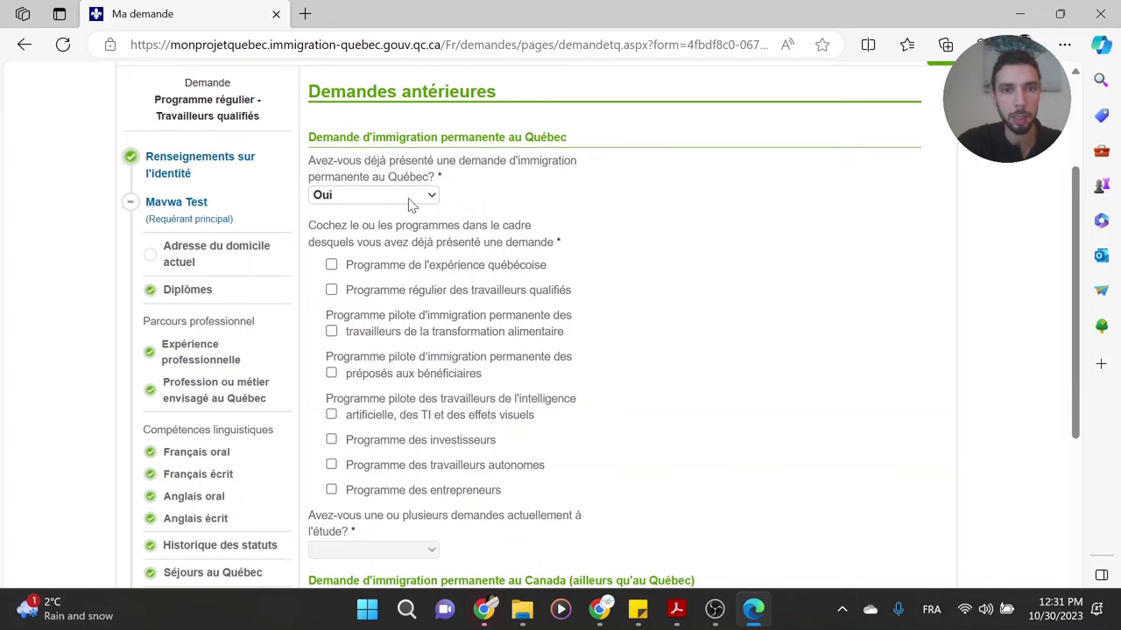
- Answer Non to the previous Québec, Canada and asylum application questions
left_click(432, 196)
left_click(388, 243)
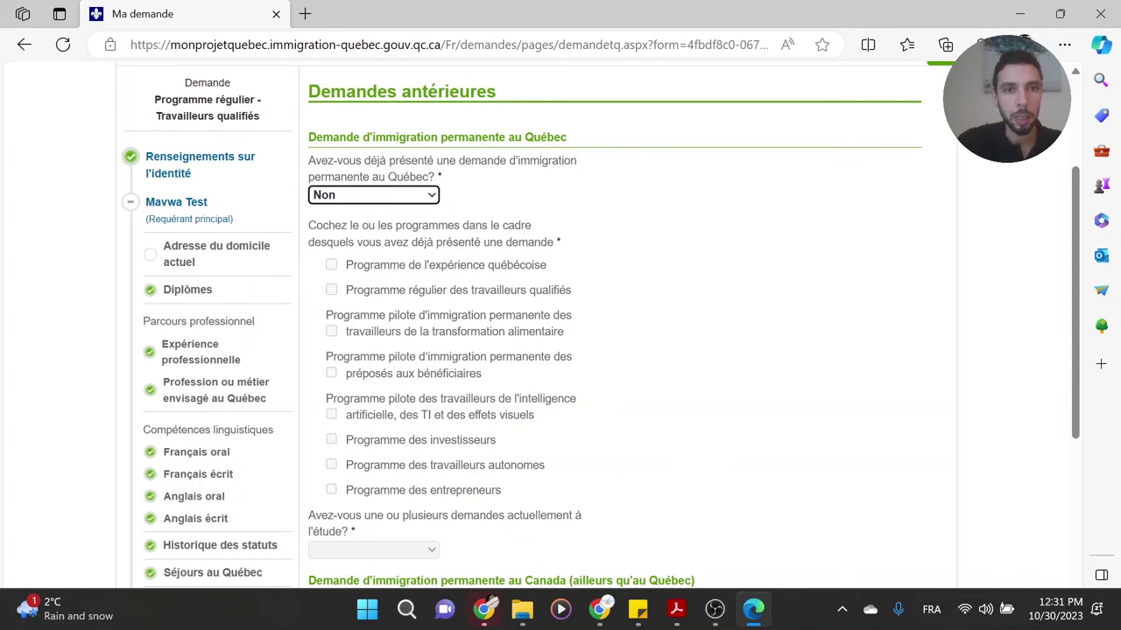
middle_click(779, 229)
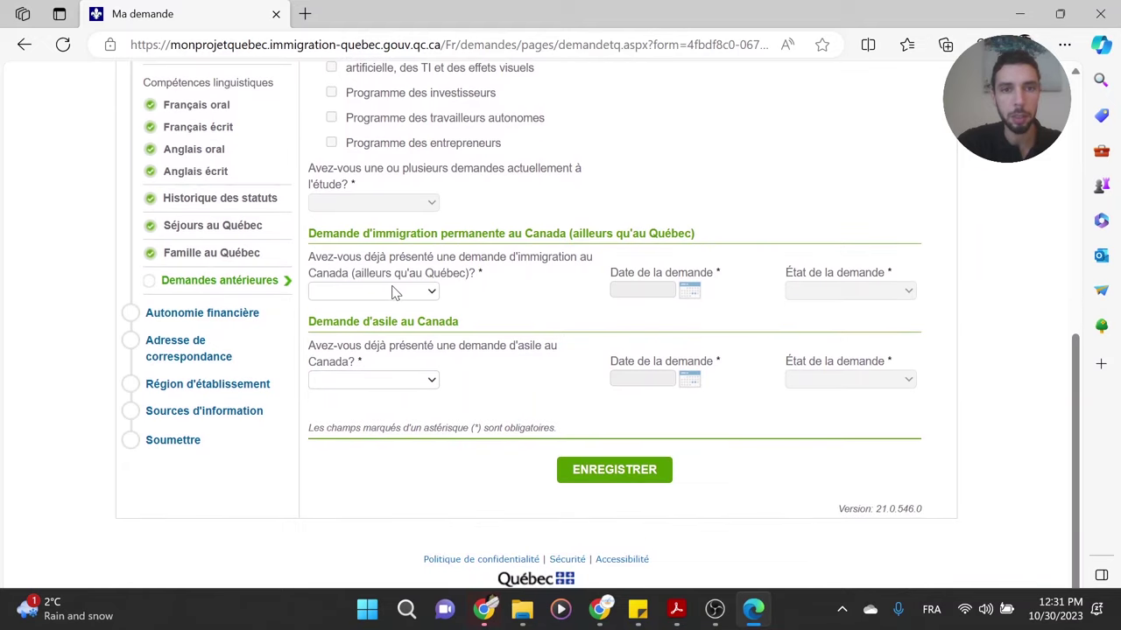
left_click(431, 297)
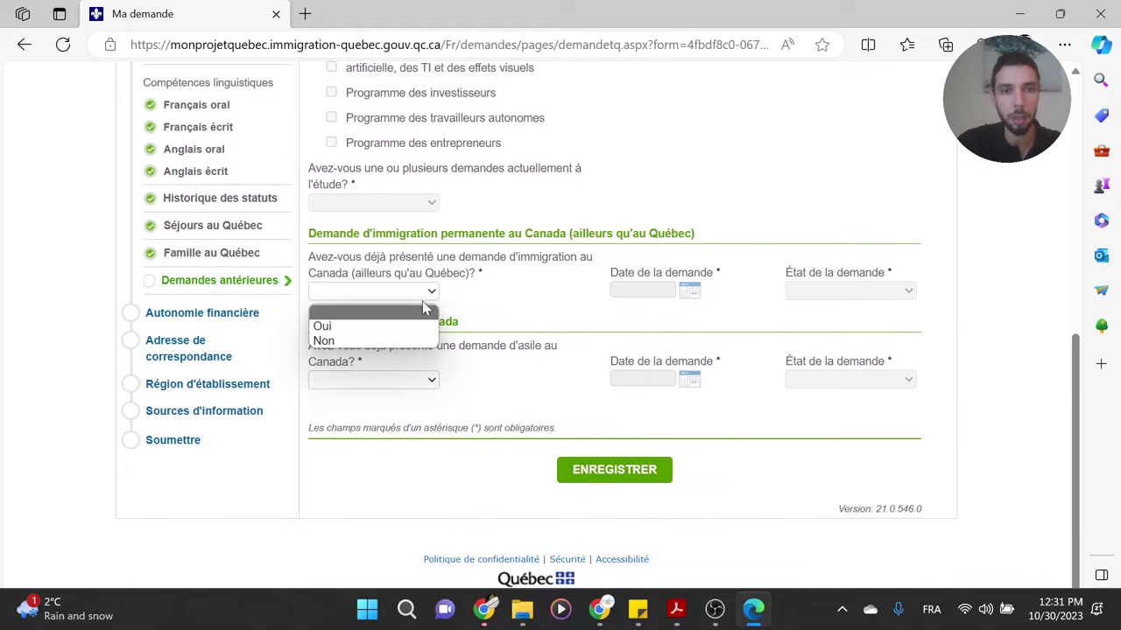
left_click(389, 342)
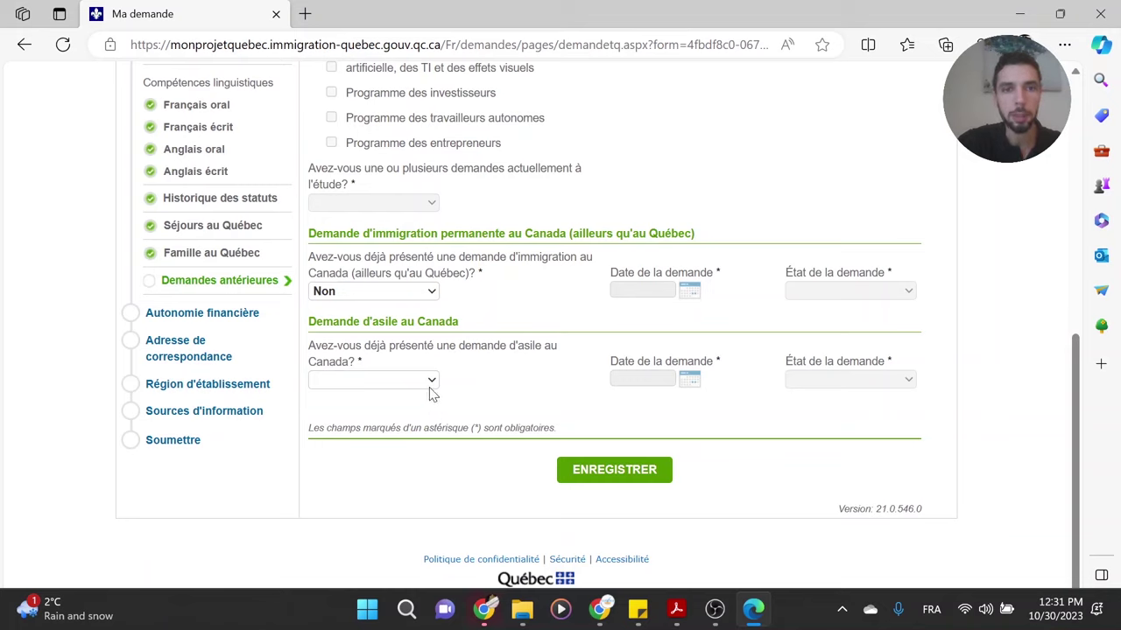
left_click(429, 385)
left_click(395, 430)
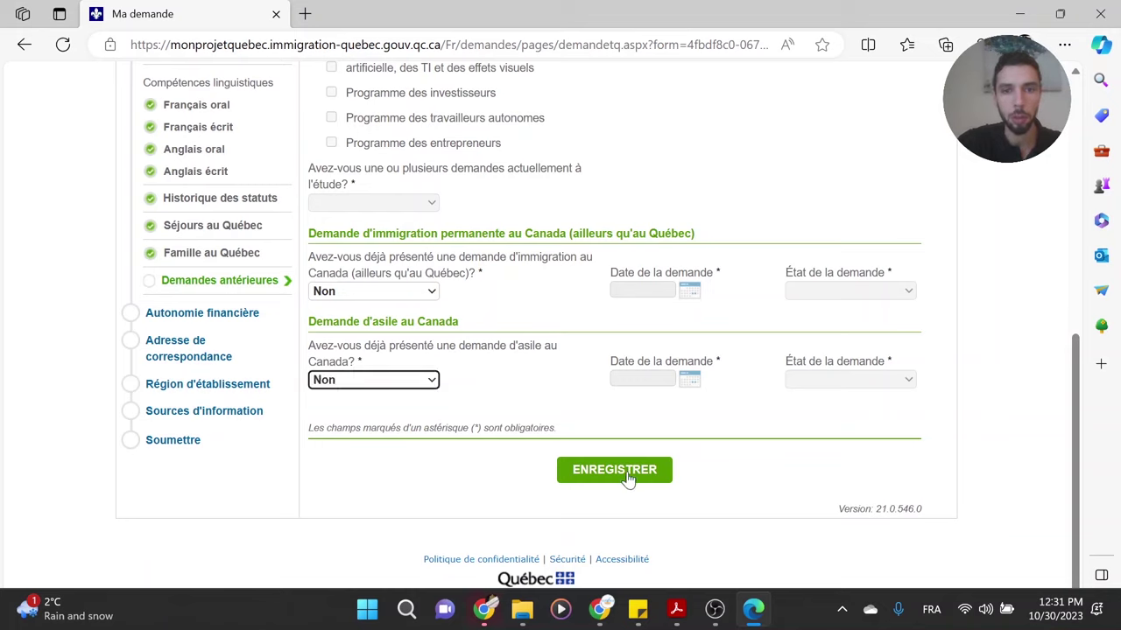
- Save the Demandes antérieures section and dismiss the confirmation
left_click_drag(627, 480, 532, 304)
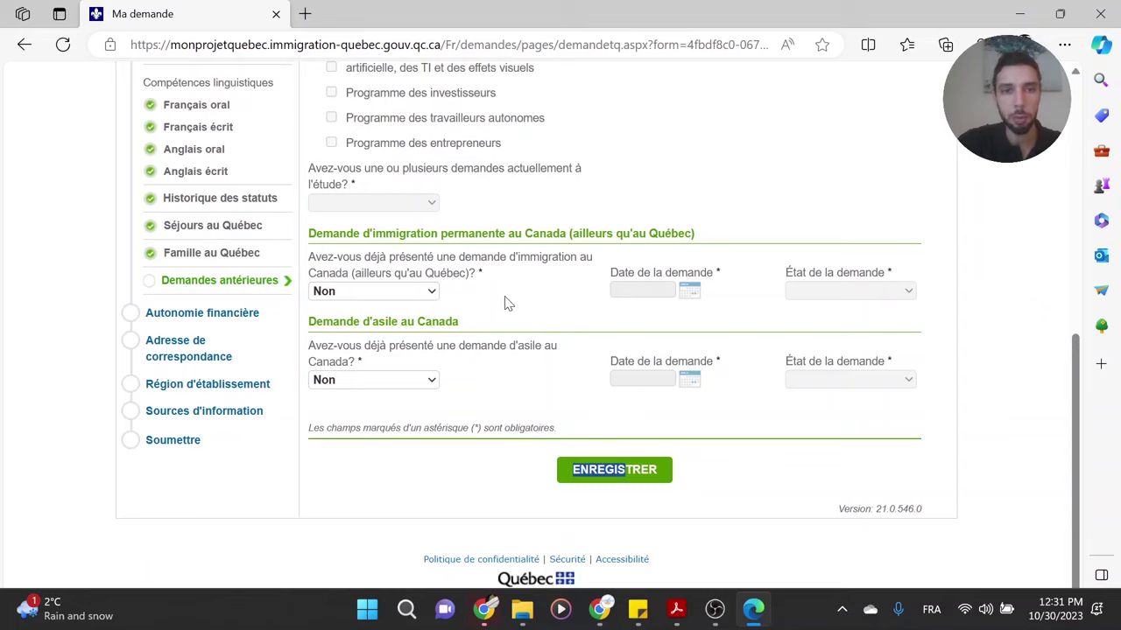
left_click_drag(607, 286, 786, 268)
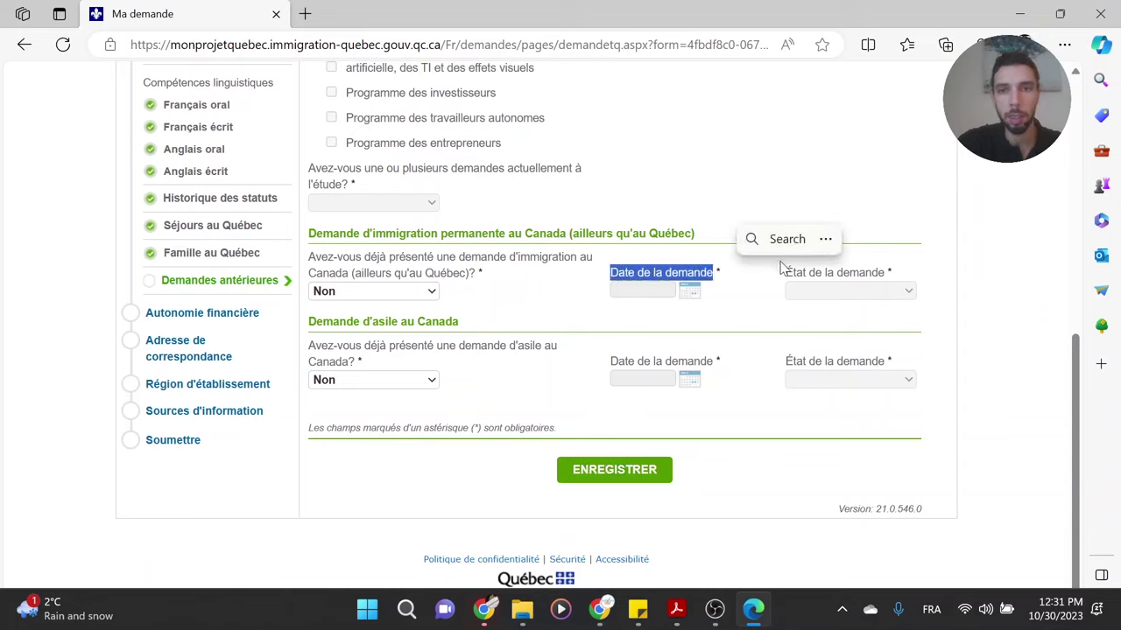
left_click(787, 268)
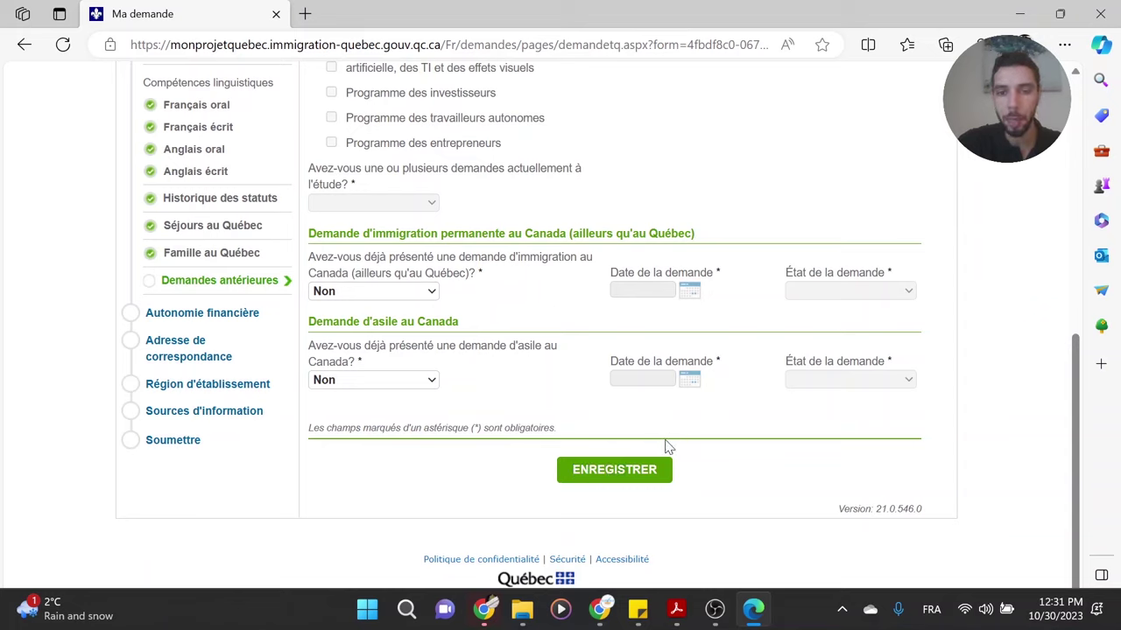
left_click(618, 475)
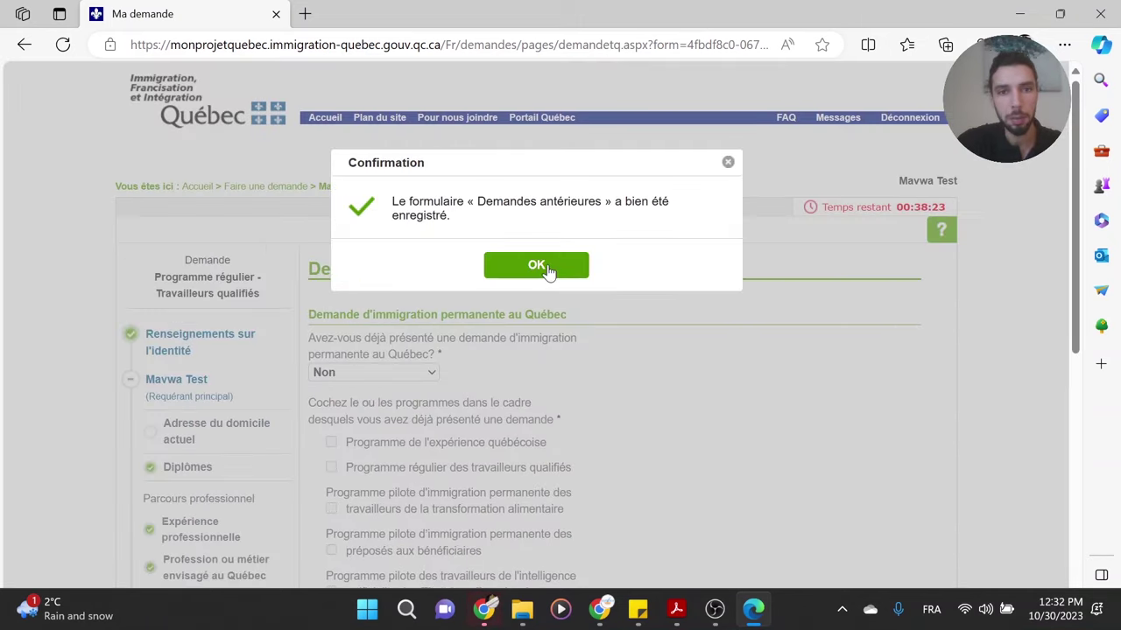
left_click(546, 271)
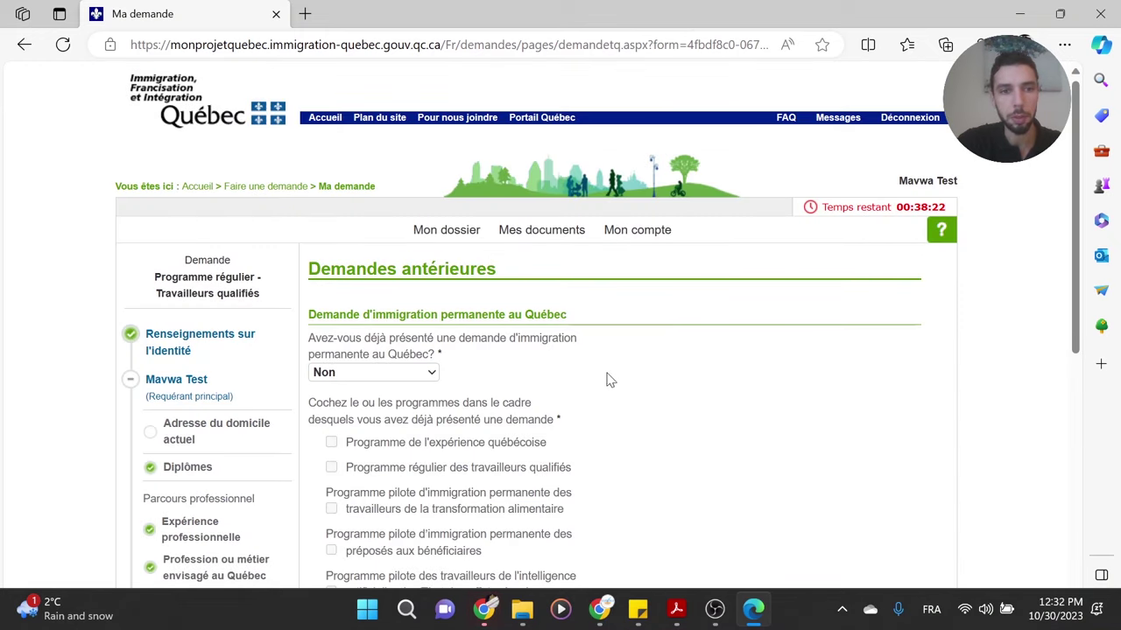
scroll(655, 405, "down", 6)
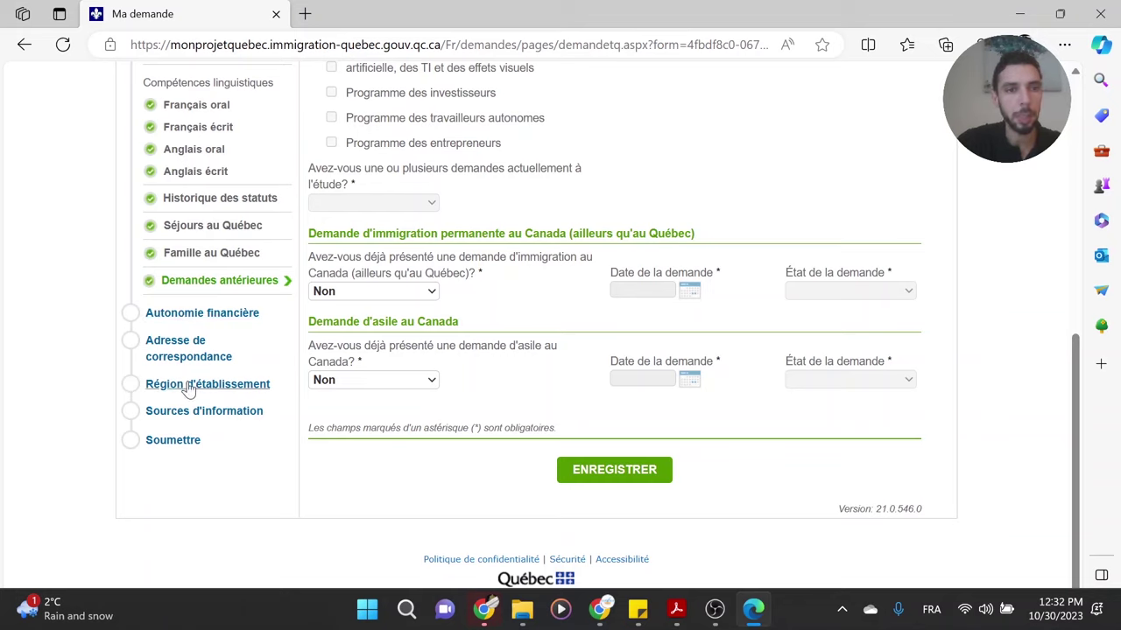
- Tick the Autonomie financière declaration checkbox and save the form
left_click(224, 315)
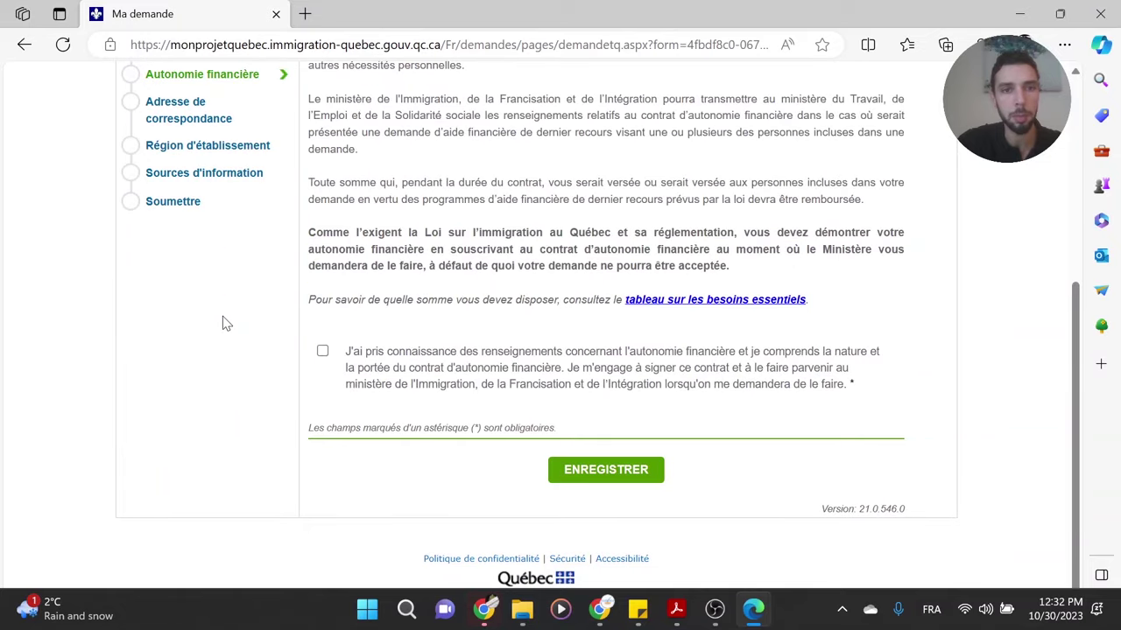
scroll(582, 263, "up", 3)
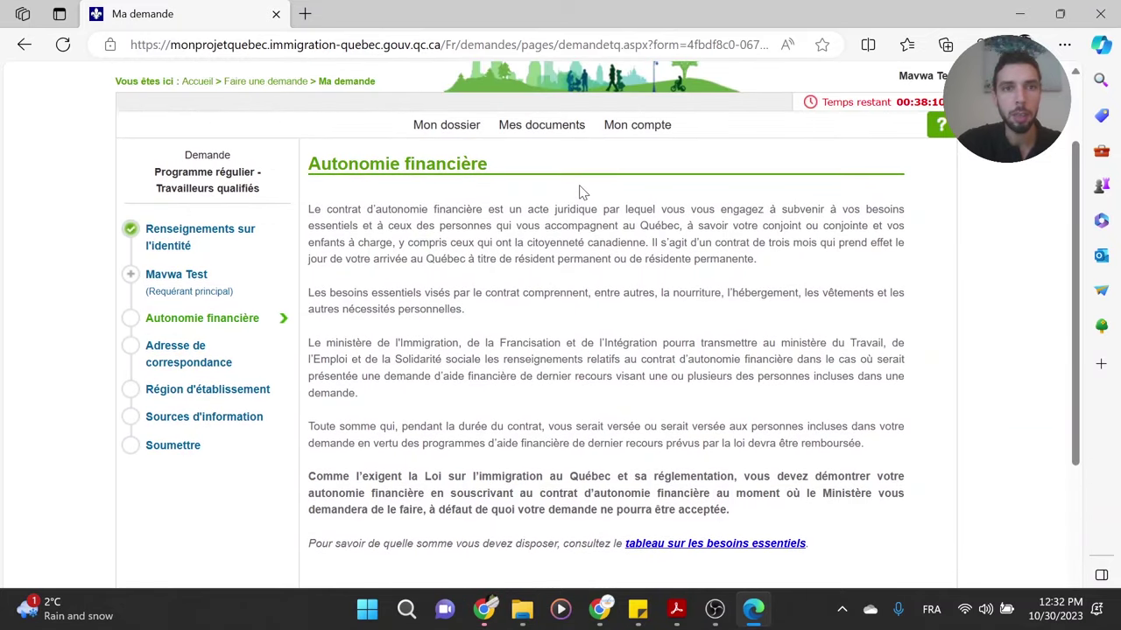
middle_click(541, 235)
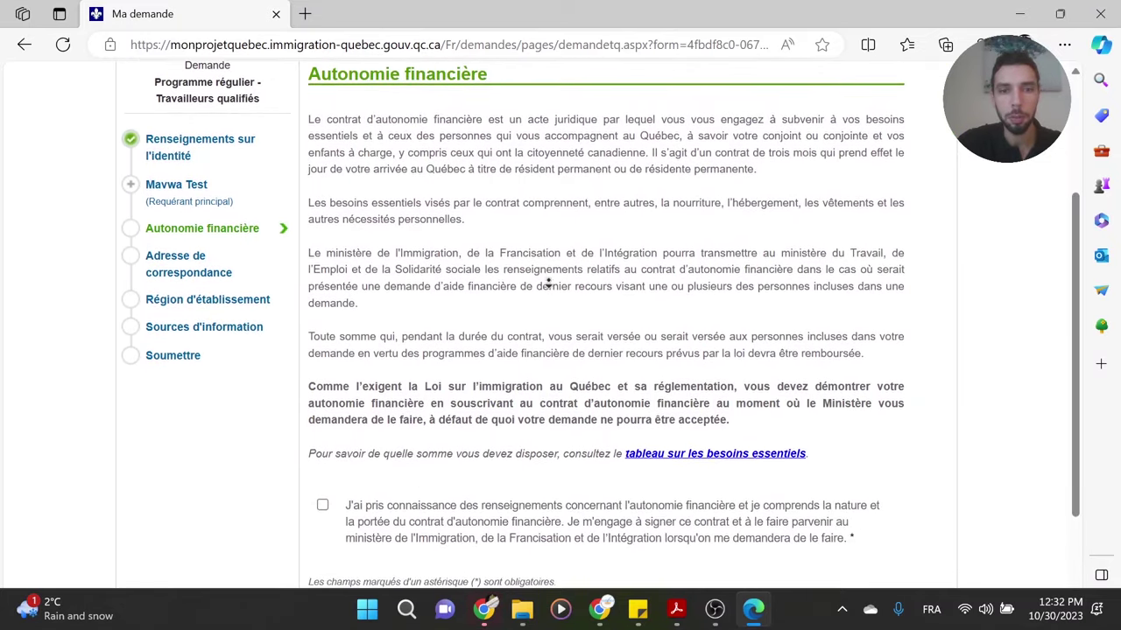
middle_click(554, 226)
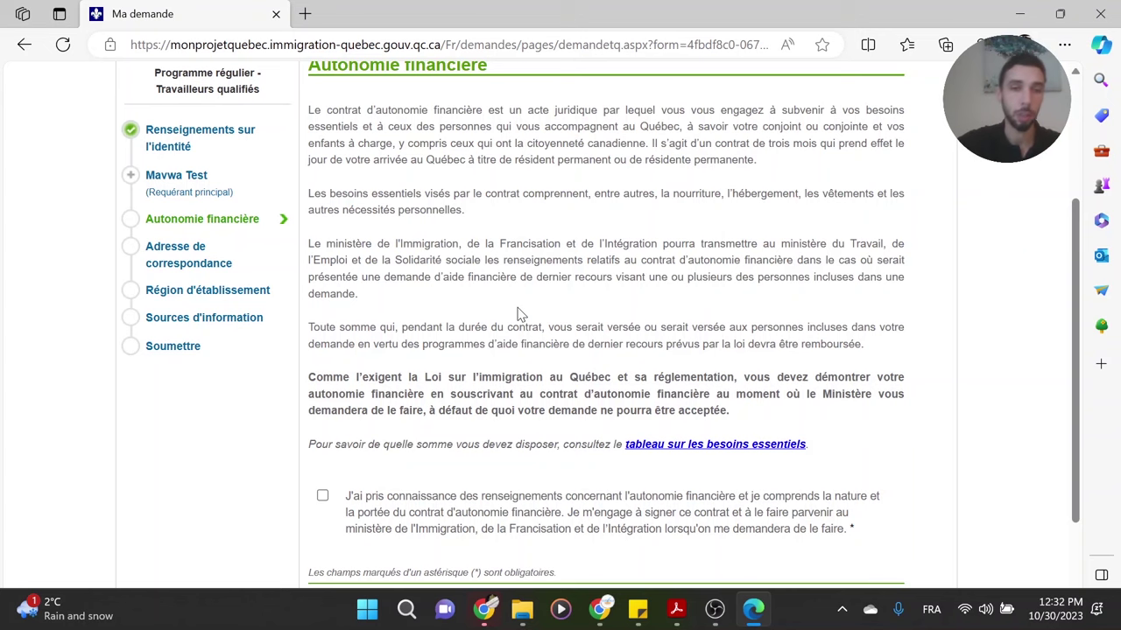
scroll(438, 455, "down", 2)
left_click(322, 374)
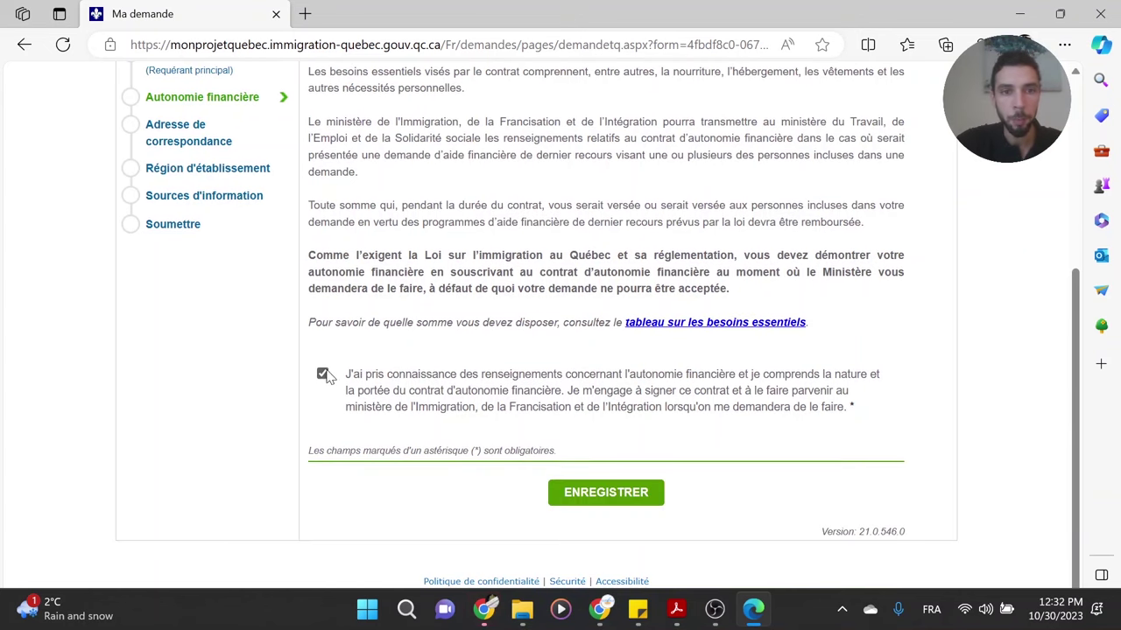
left_click(600, 496)
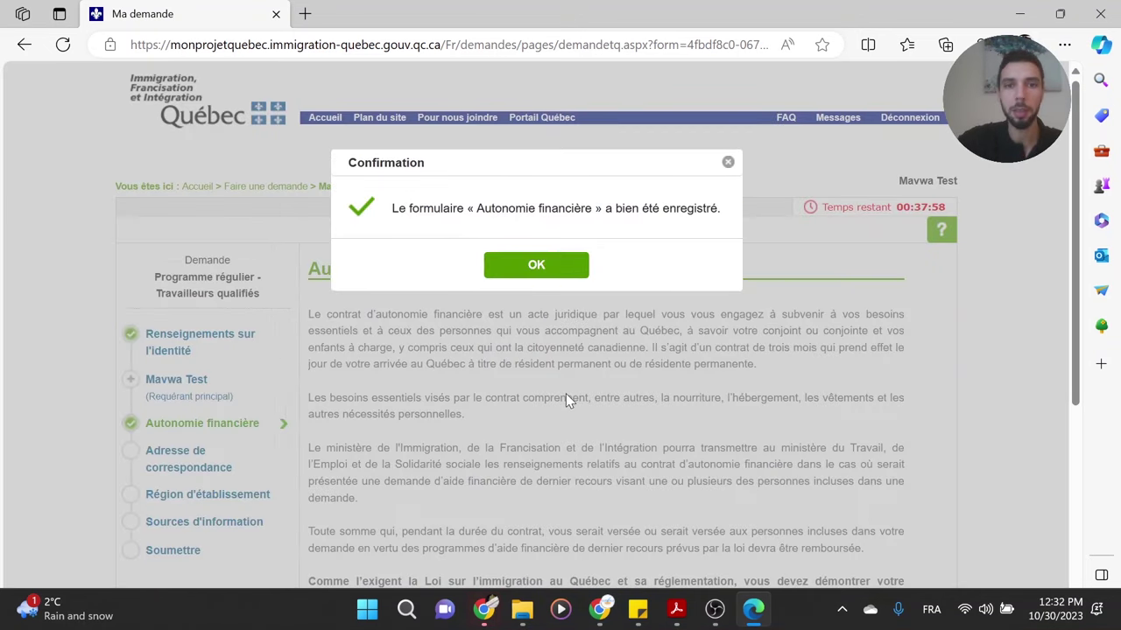
left_click(535, 266)
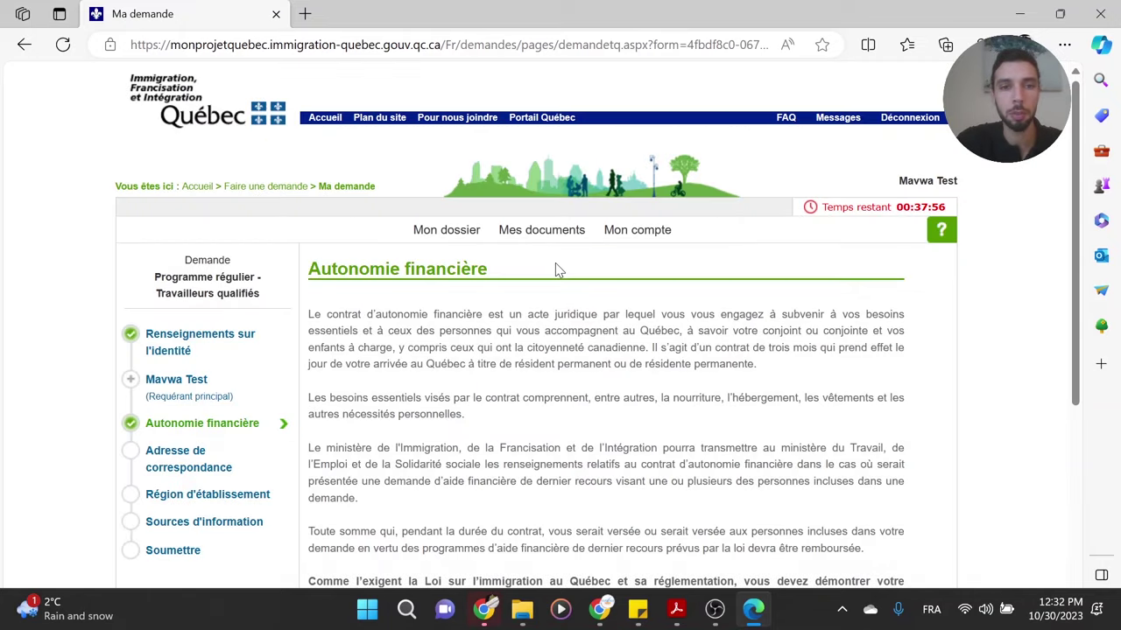
- Save the Autonomie financière form a second time and dismiss the confirmation
middle_click(587, 396)
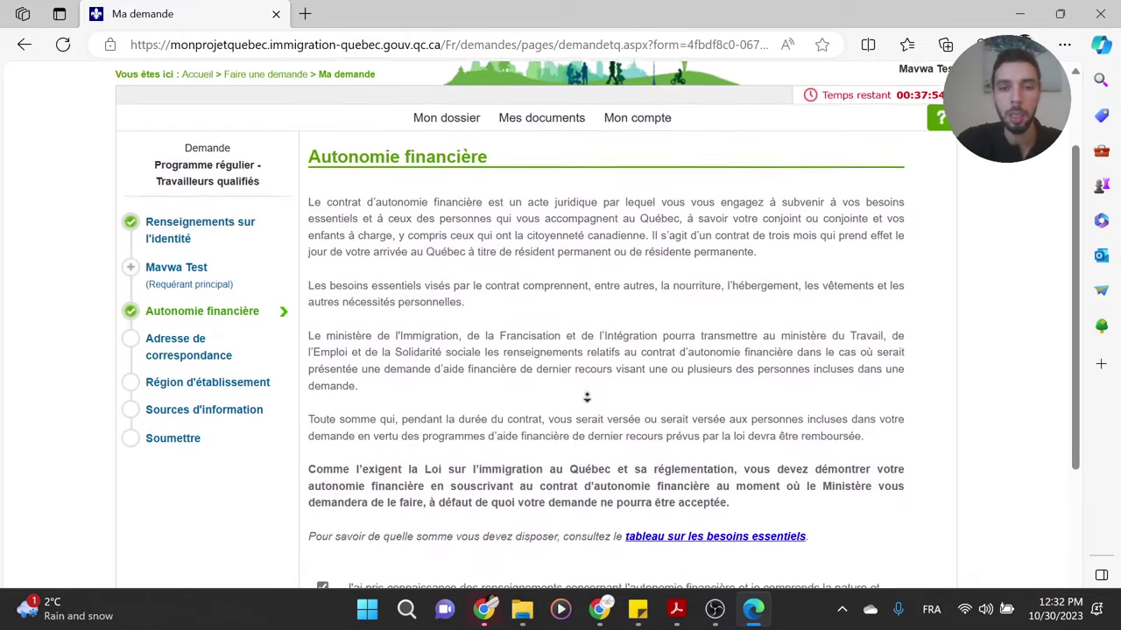
middle_click(596, 465)
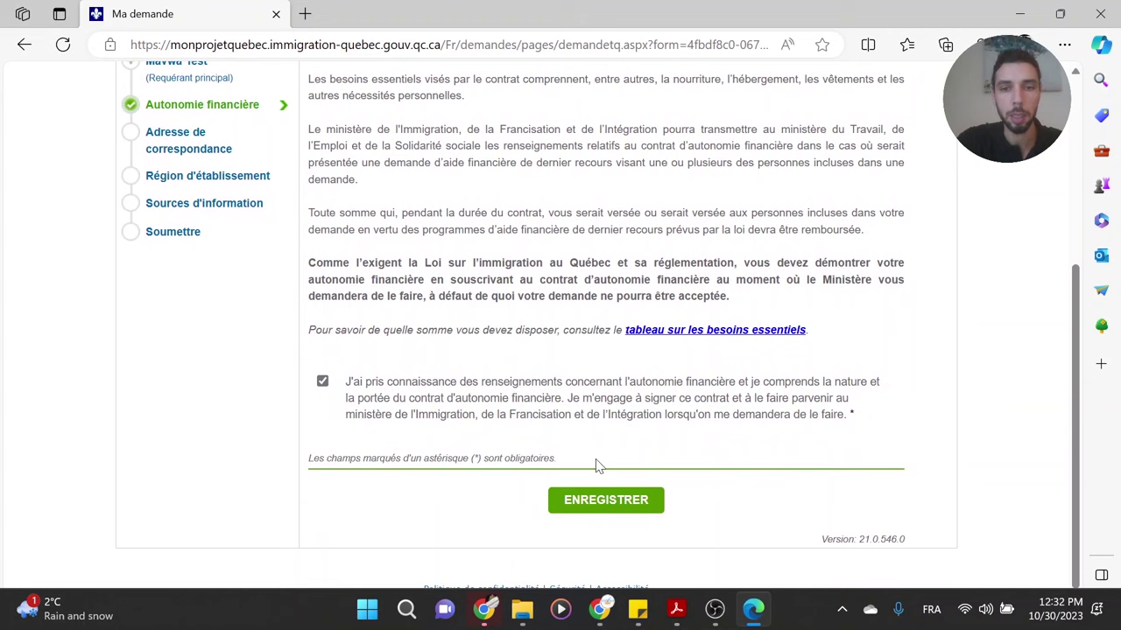
left_click(592, 505)
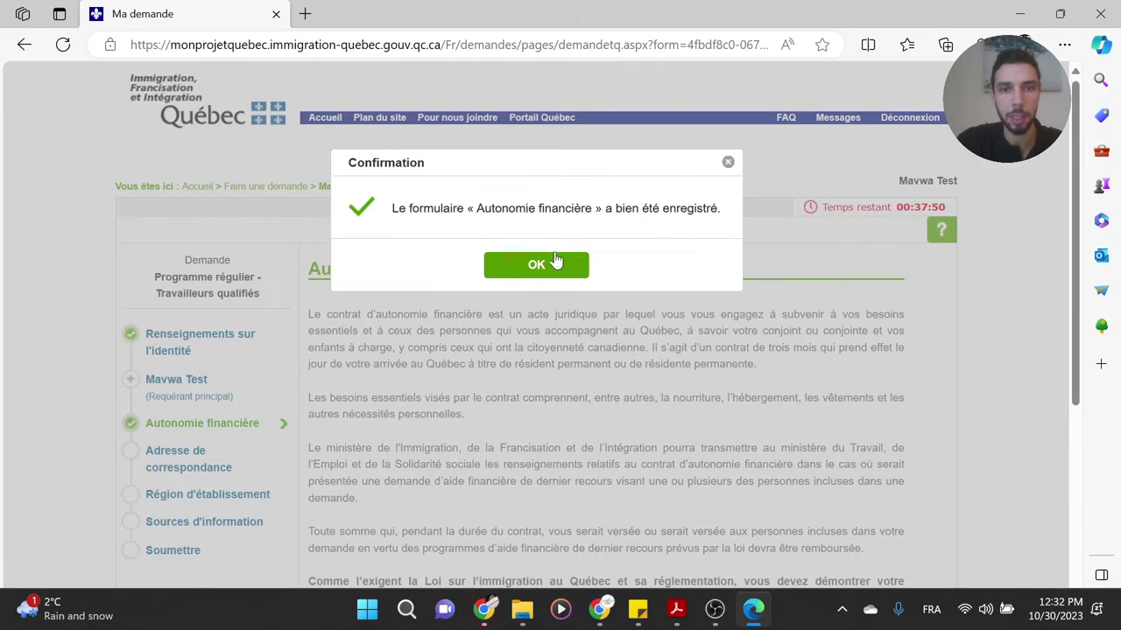
left_click(536, 265)
scroll(491, 368, "down", 1)
- Copy the account's residence address into Adresse de correspondance and save it
left_click(201, 431)
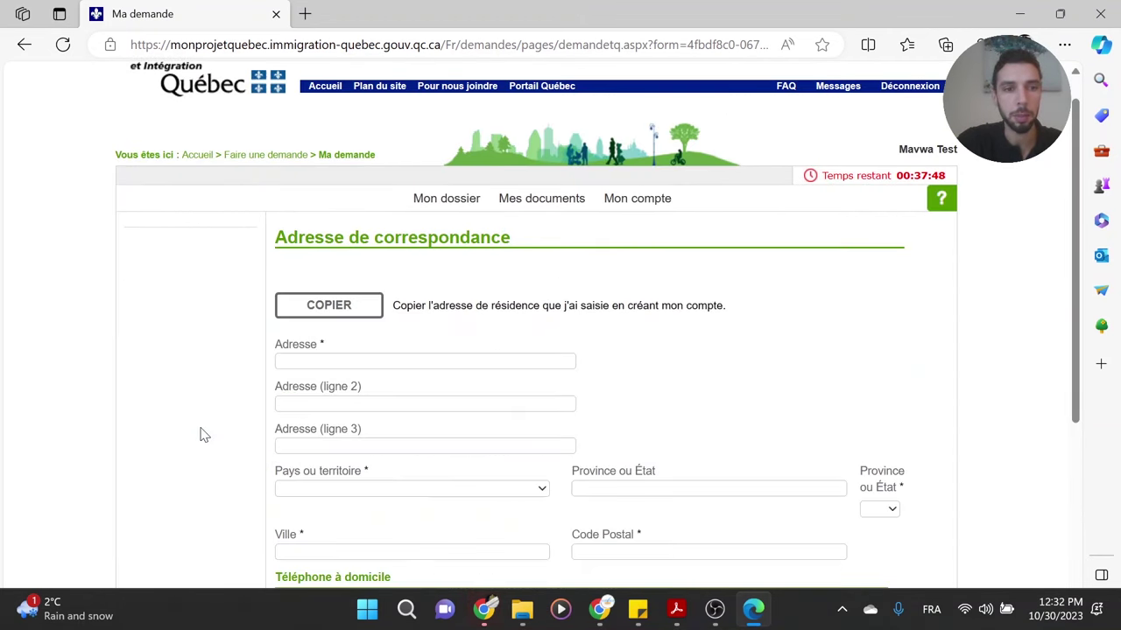
middle_click(761, 347)
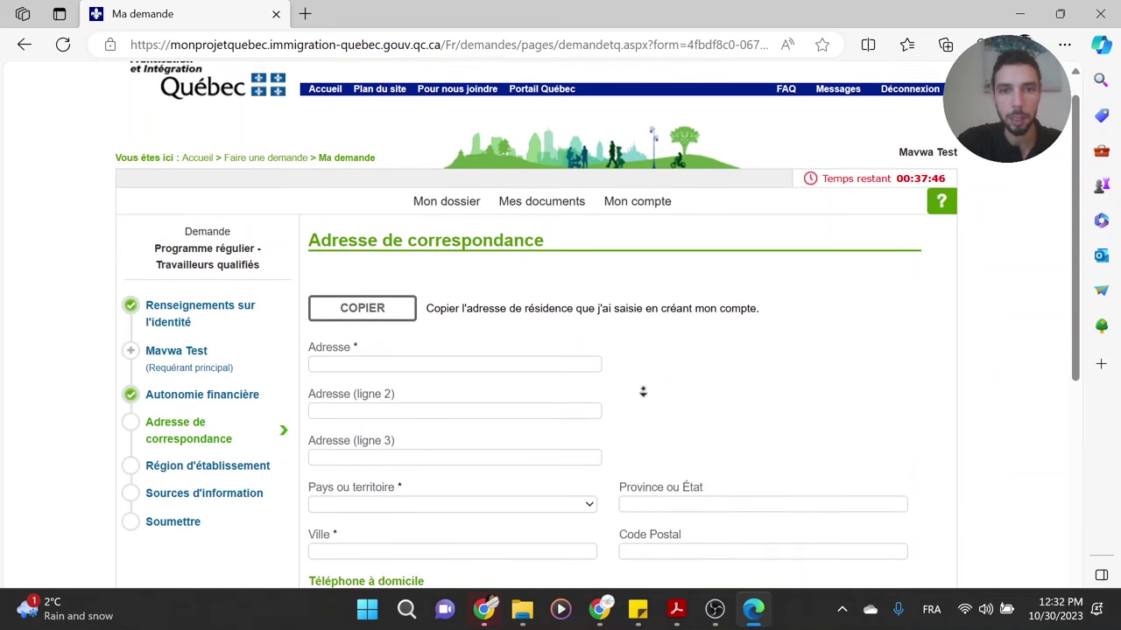
left_click(343, 219)
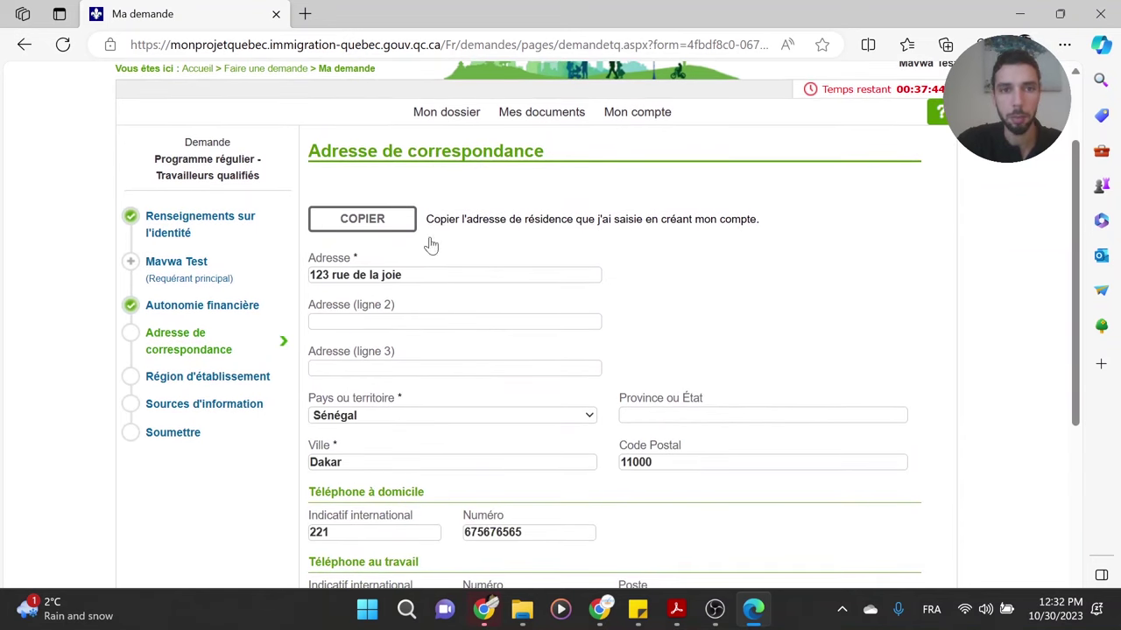
middle_click(677, 300)
middle_click(651, 369)
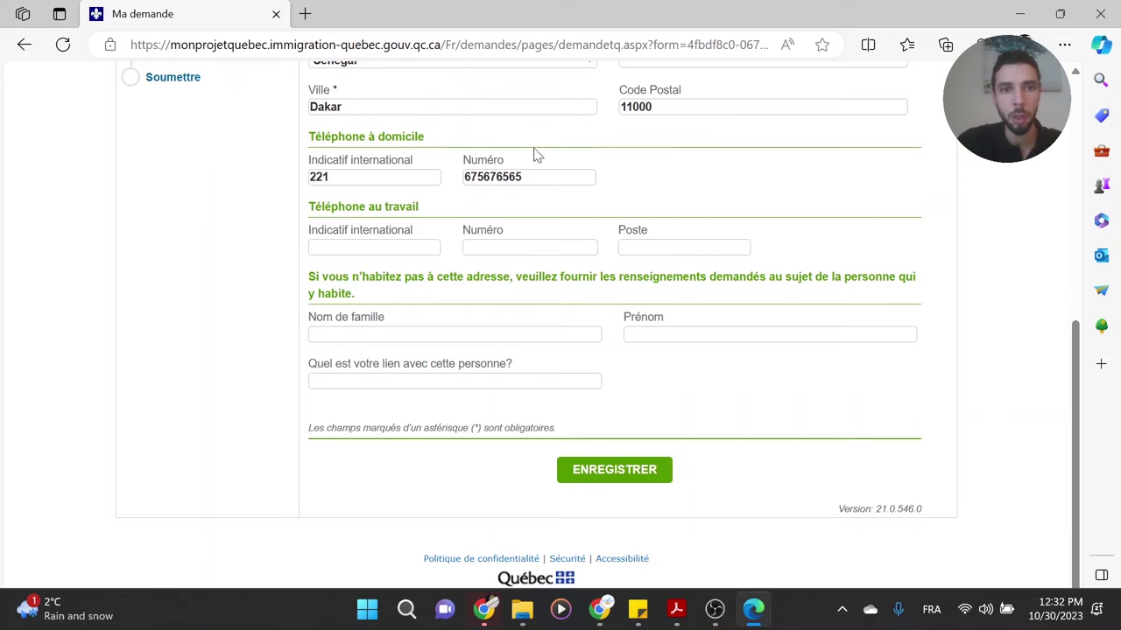
left_click(617, 477)
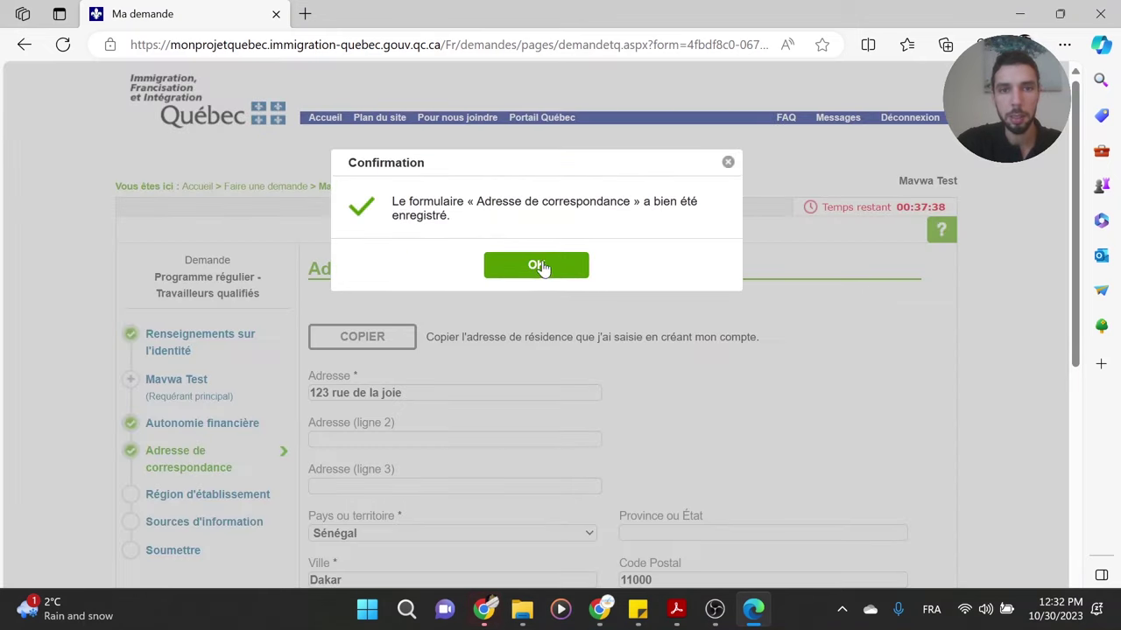
left_click(536, 265)
scroll(521, 324, "down", 2)
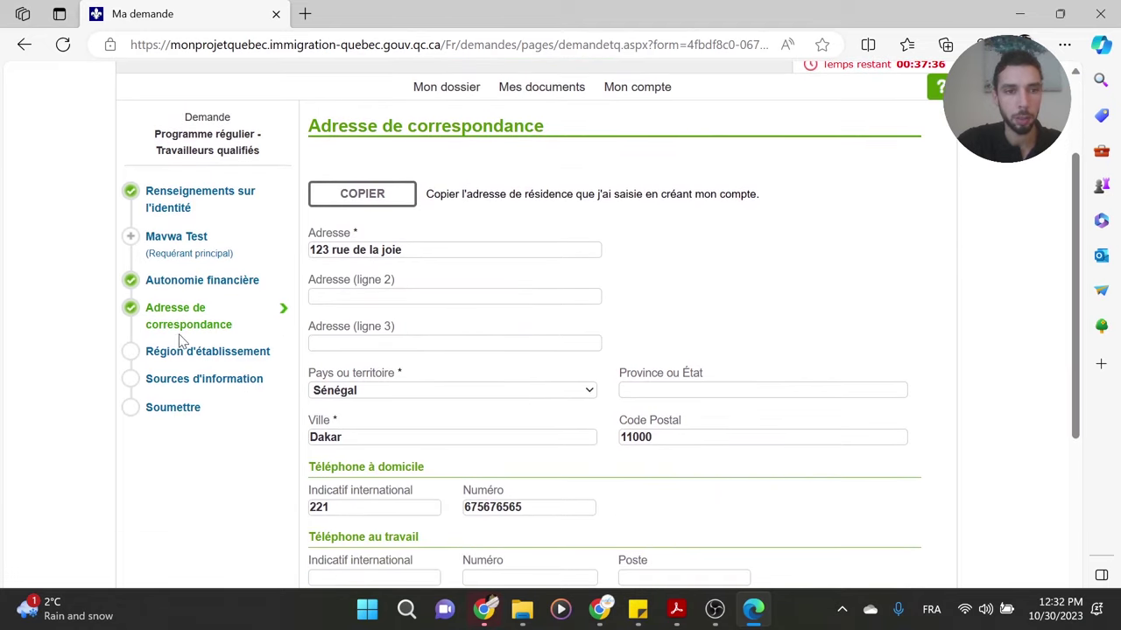
- Set Région d'établissement to 06 Montréal and save it
left_click(175, 353)
left_click(447, 350)
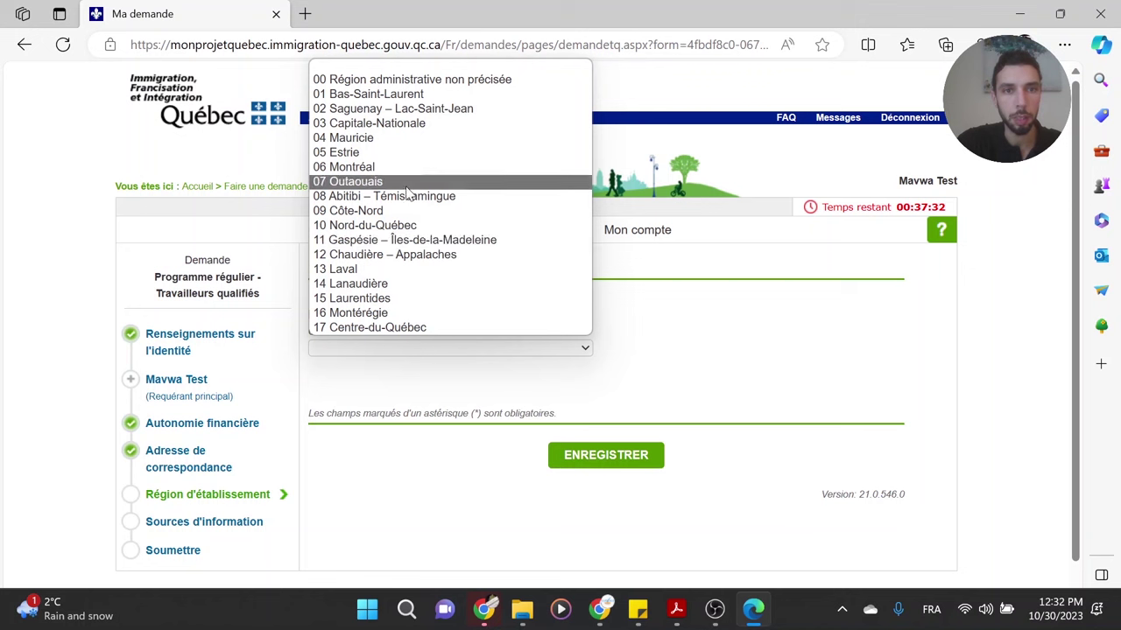
left_click(346, 166)
left_click(626, 457)
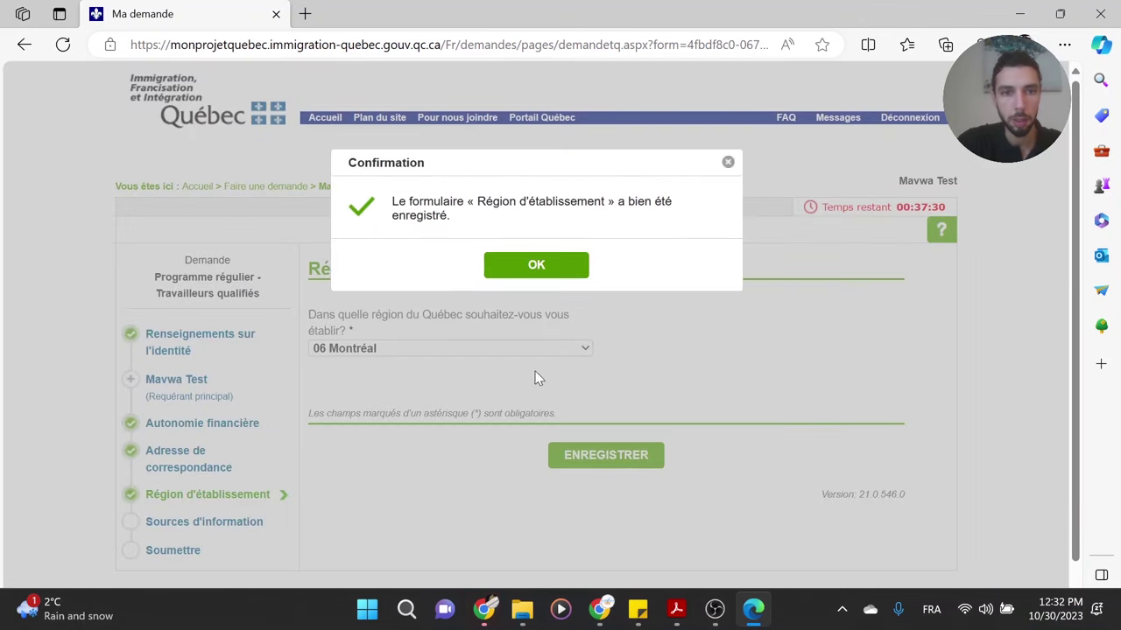
left_click(529, 267)
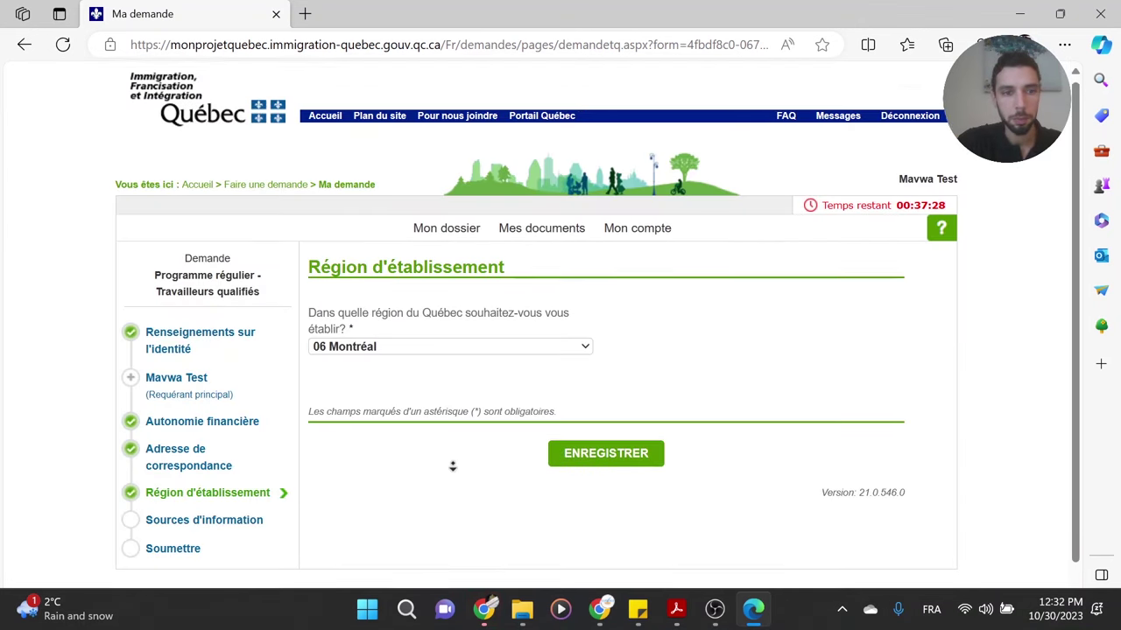
scroll(450, 463, "down", 1)
- Tick every information source in Sources d'information, including the ministry website and Salon d'étudiants
left_click(187, 484)
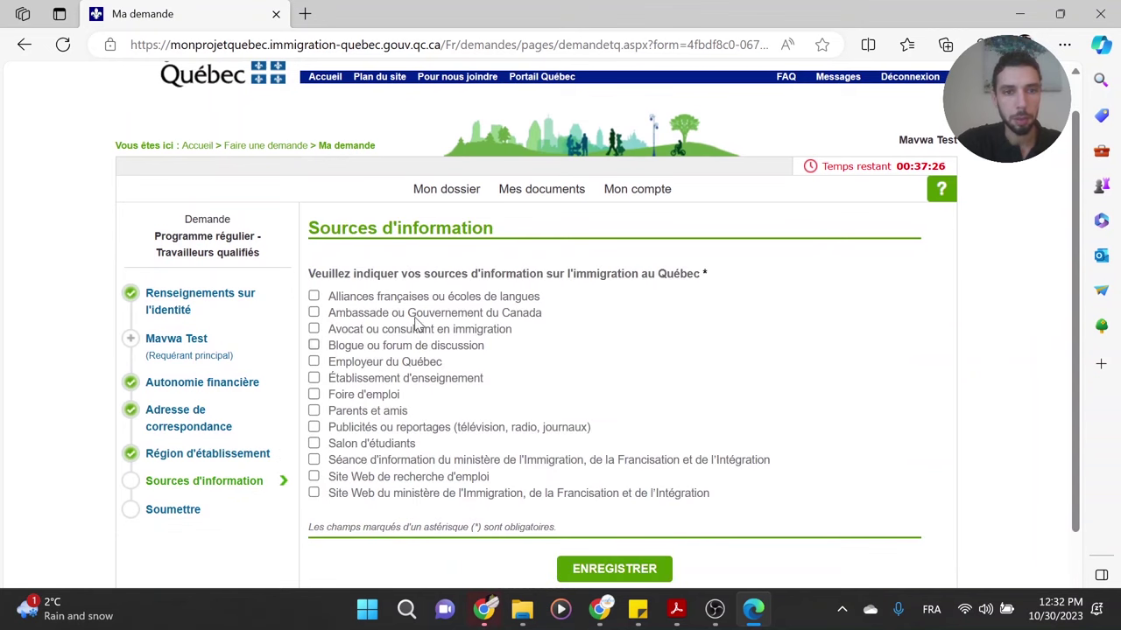
left_click_drag(308, 273, 749, 274)
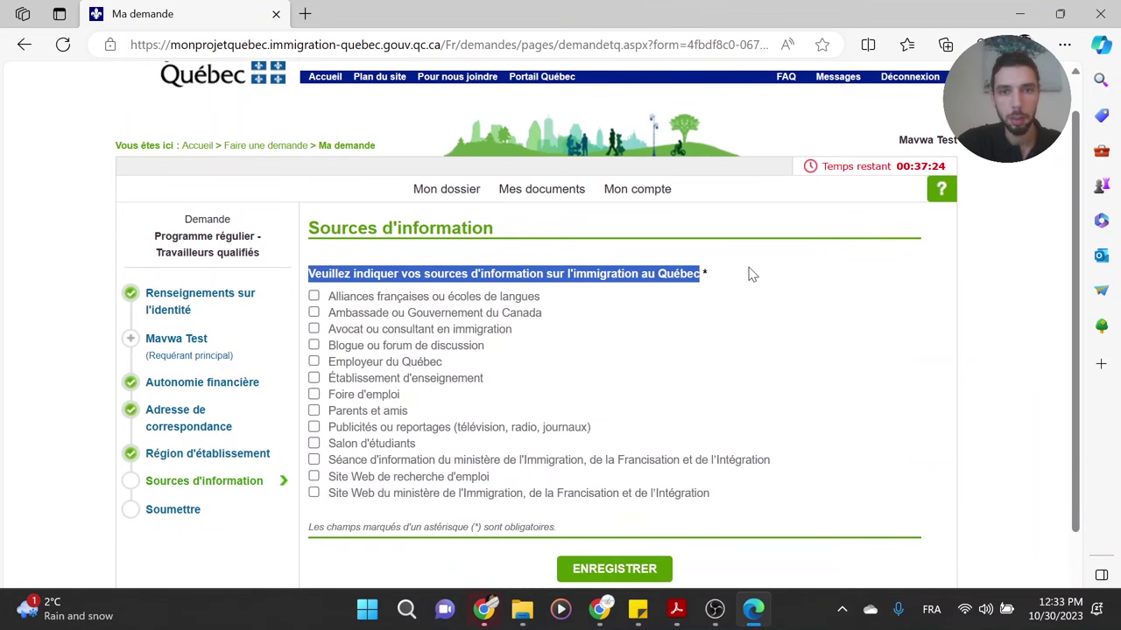
left_click(628, 299)
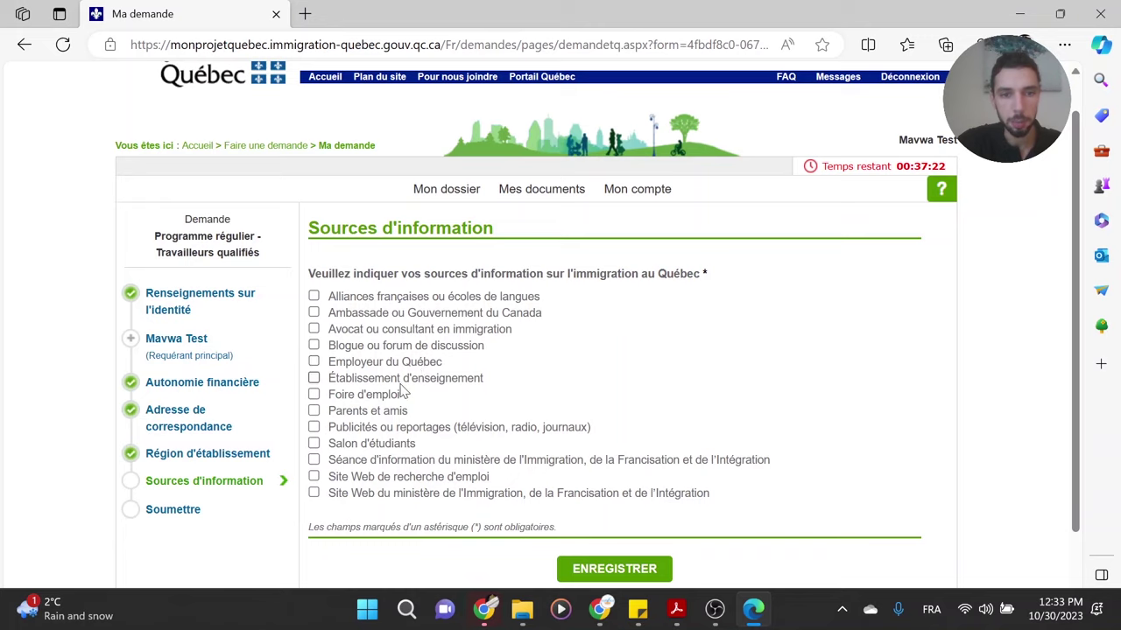
left_click(313, 476)
left_click(314, 460)
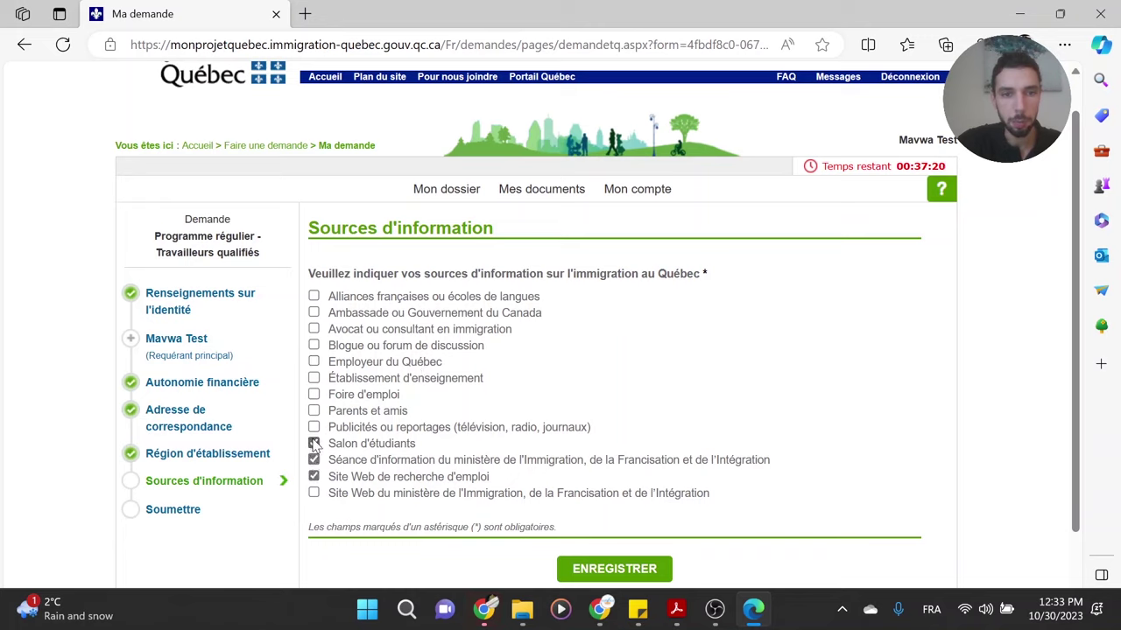
left_click(313, 443)
left_click(314, 427)
left_click(313, 410)
left_click(313, 394)
left_click(314, 377)
left_click(314, 361)
left_click(313, 345)
left_click(313, 296)
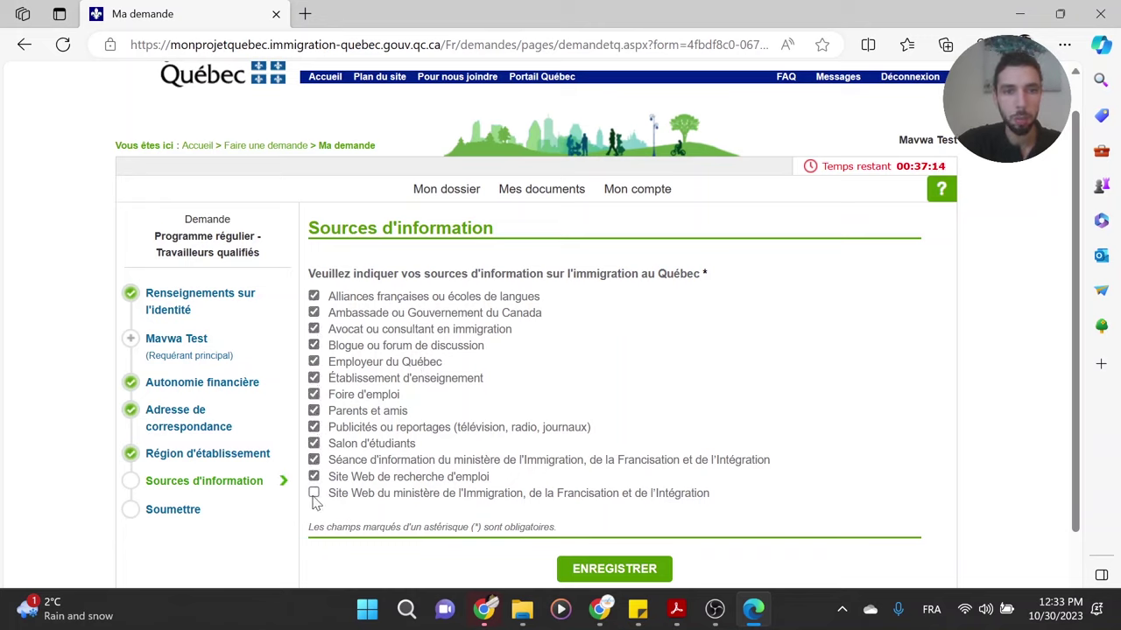
left_click(314, 493)
- Save the selected information sources and go to the Soumettre page
scroll(629, 480, "down", 2)
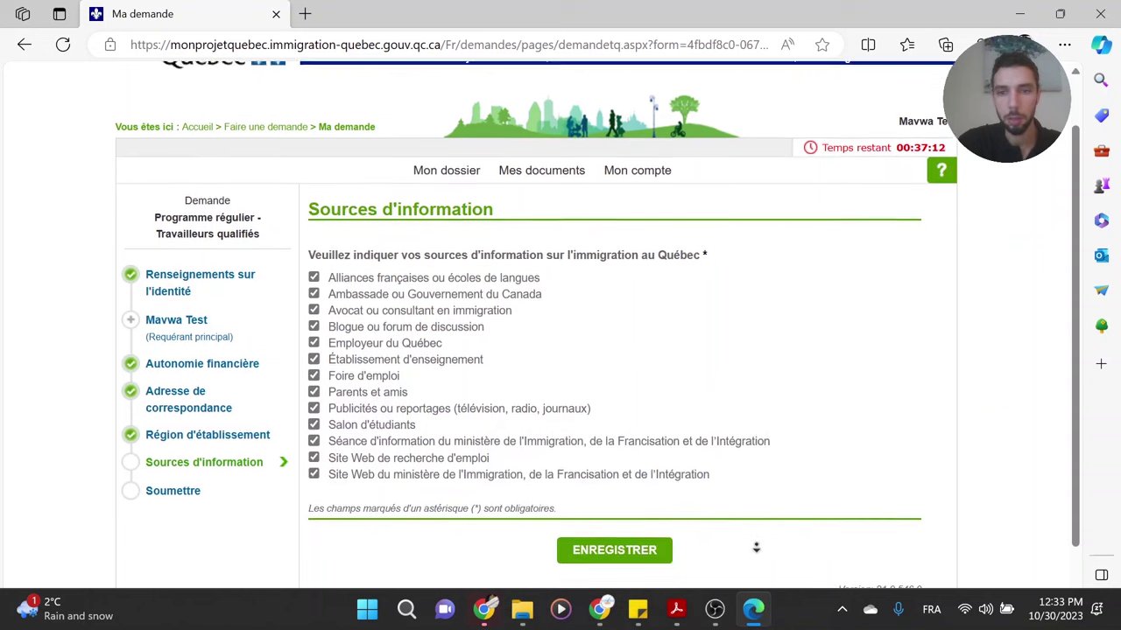
left_click(629, 479)
scroll(604, 358, "down", 2)
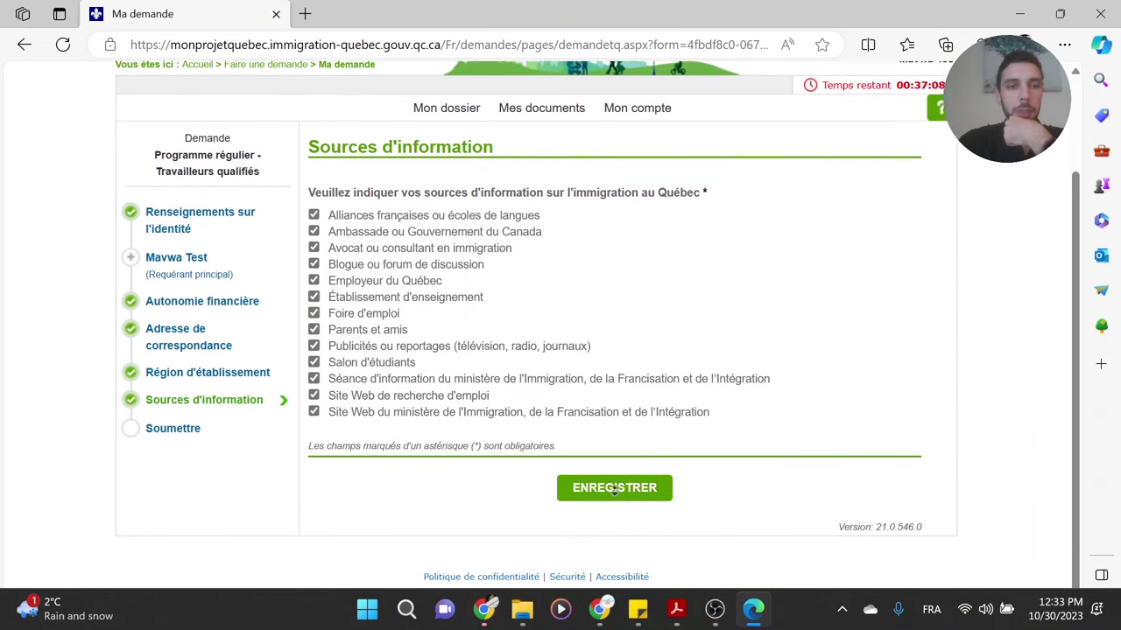
left_click(173, 418)
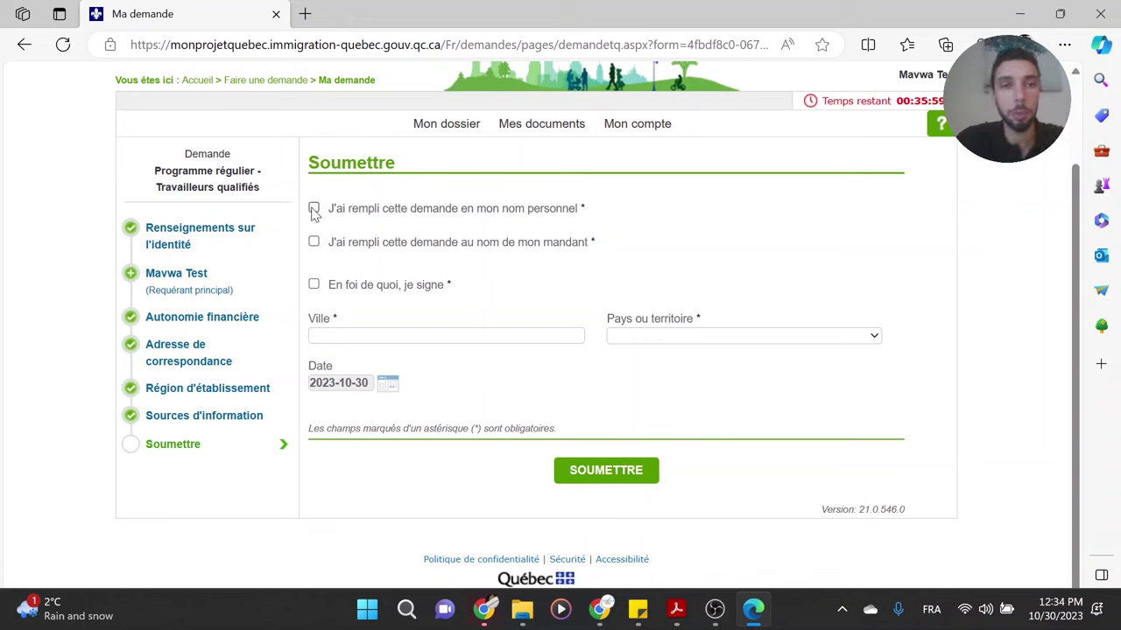
- Tick 'J'ai rempli cette demande en mon nom personnel' and 'En foi de quoi, je signe'
left_click(313, 209)
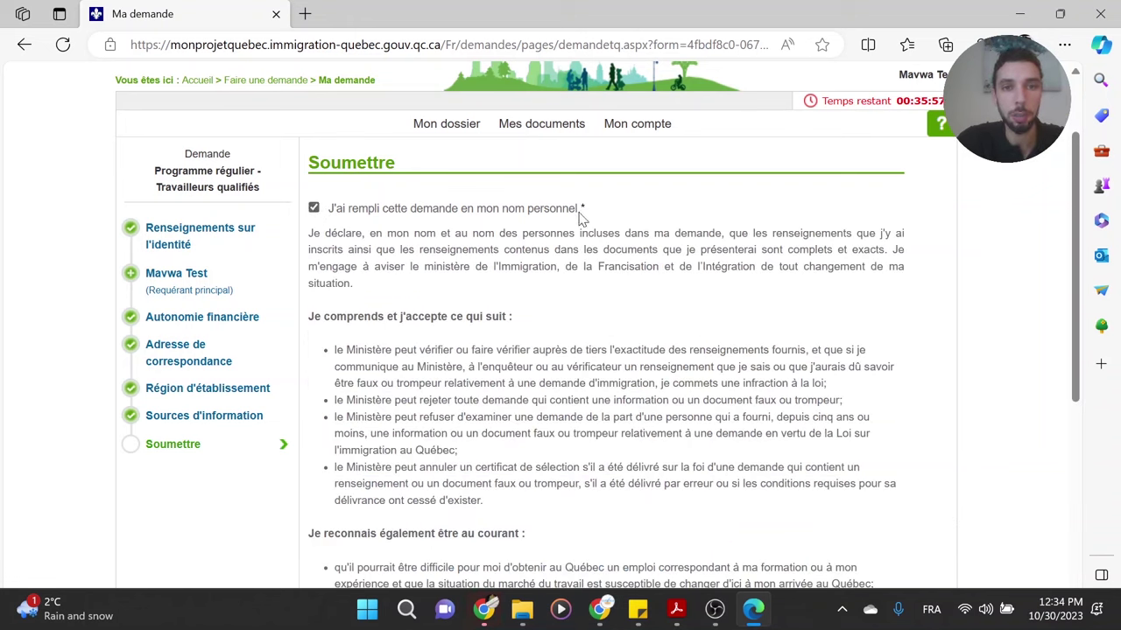
scroll(618, 240, "down", 5)
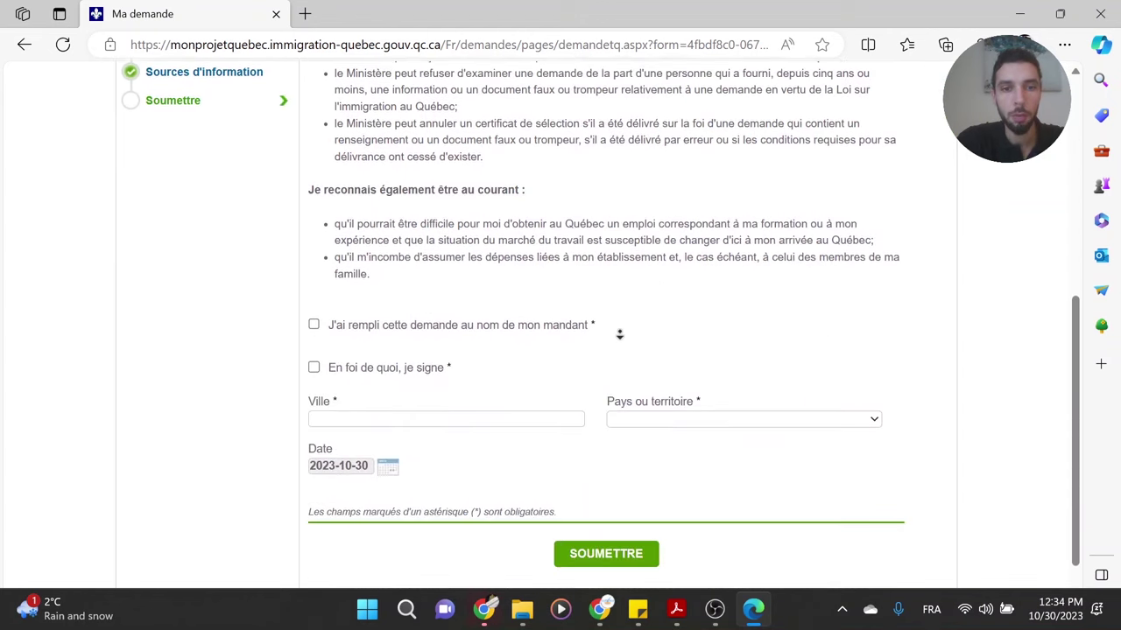
left_click(323, 282)
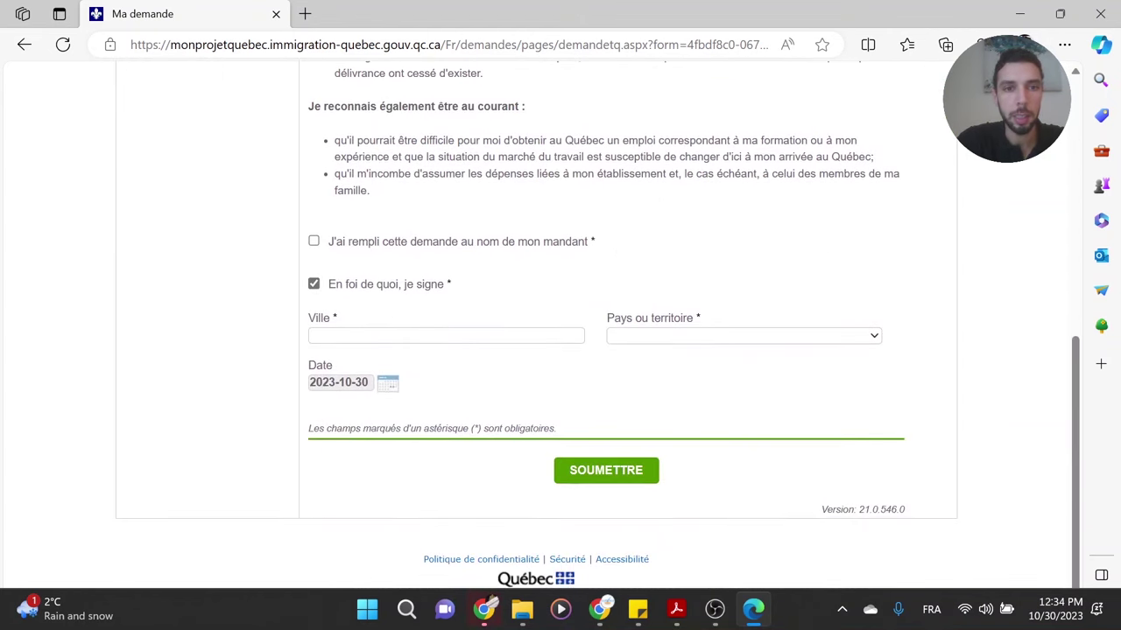